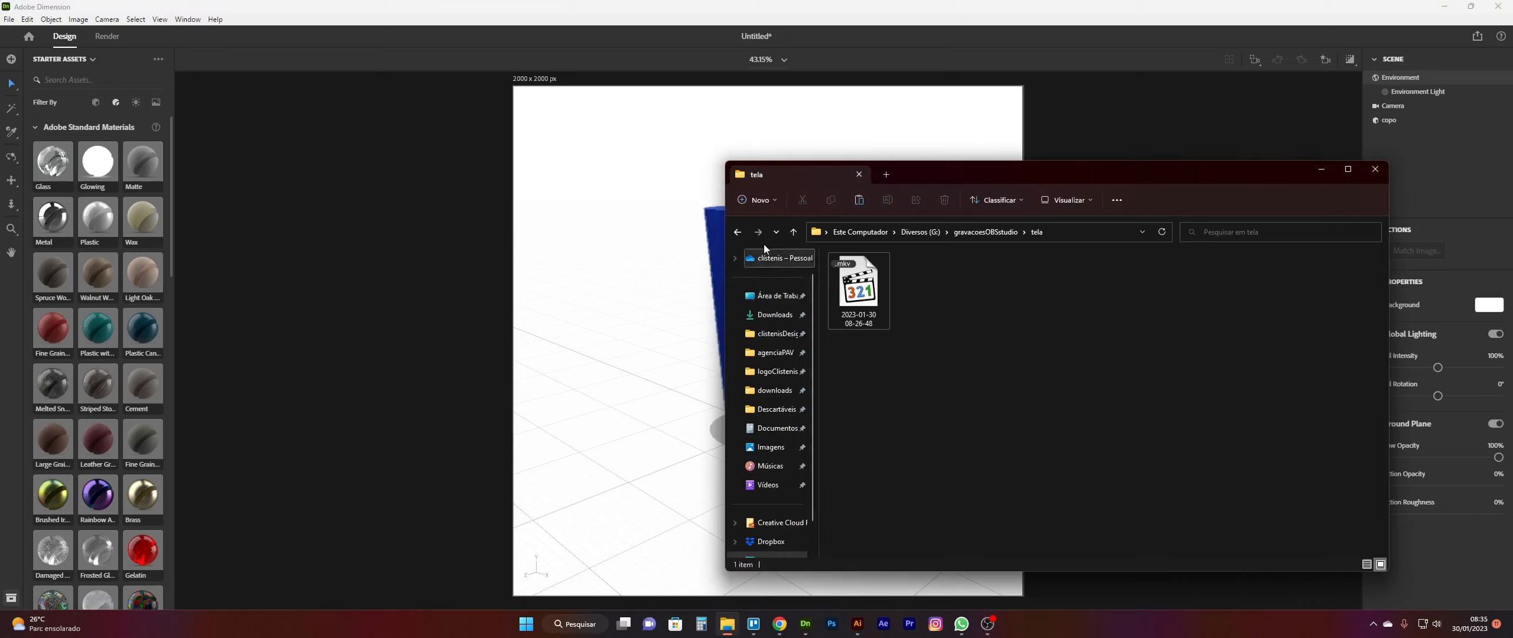
Step: Open bgCopo.psd from the aula folder in Photoshop and set its Save for Web export width to 2000 px
{"action": "left_click", "coordinate": [737, 233]}
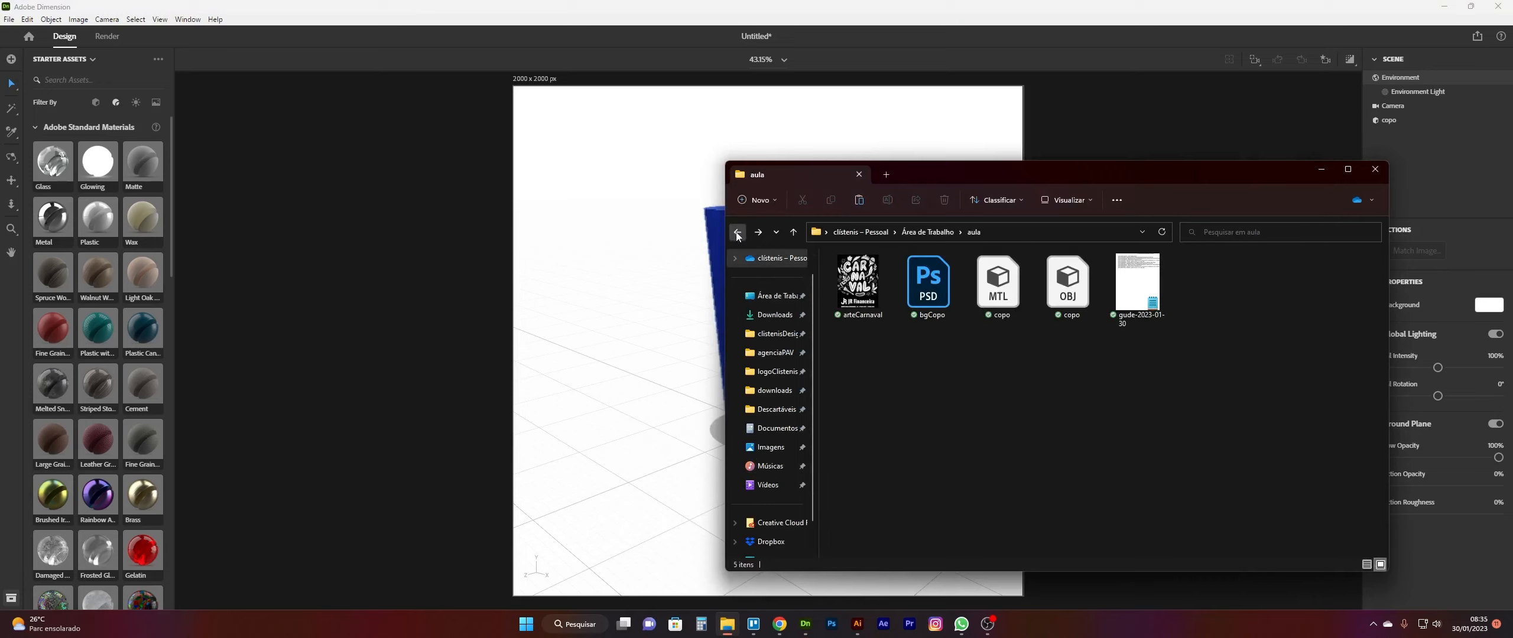
{"action": "left_click", "coordinate": [929, 283]}
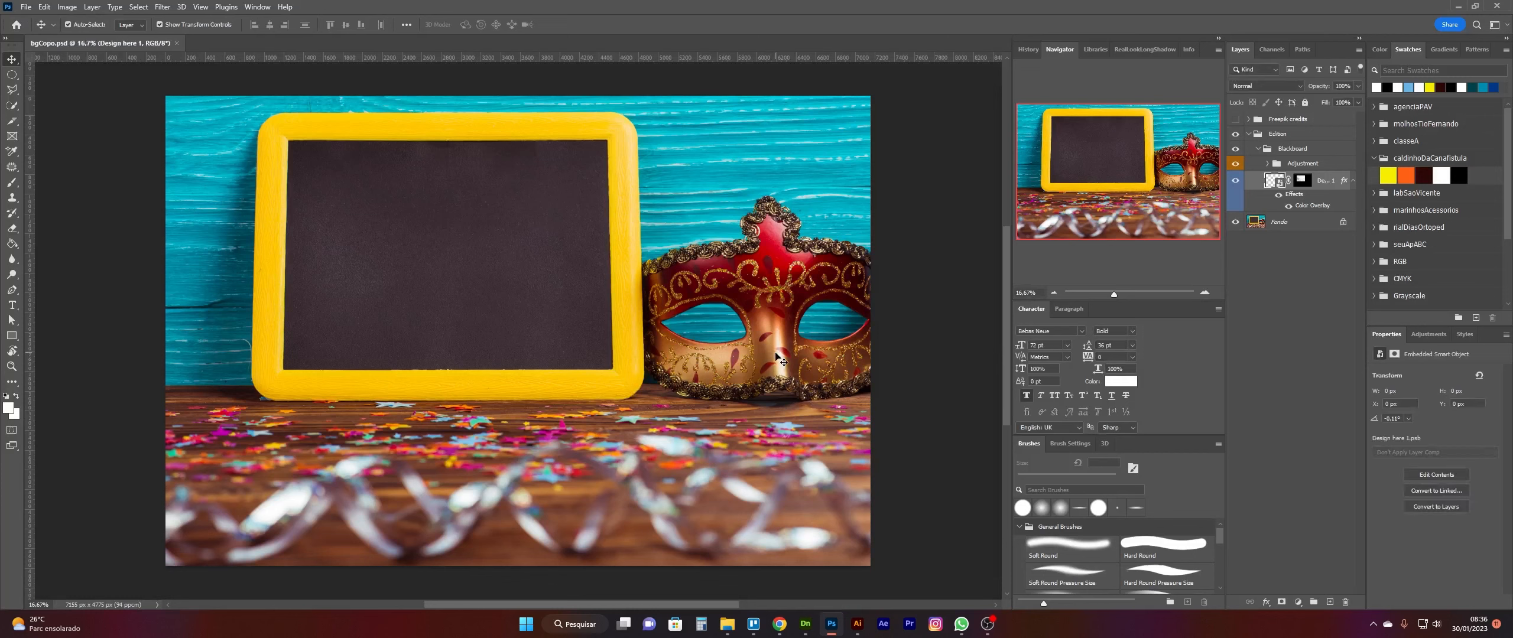
{"action": "key", "text": "ctrl+shift+s"}
{"action": "key", "text": "ctrl+alt+shift+s"}
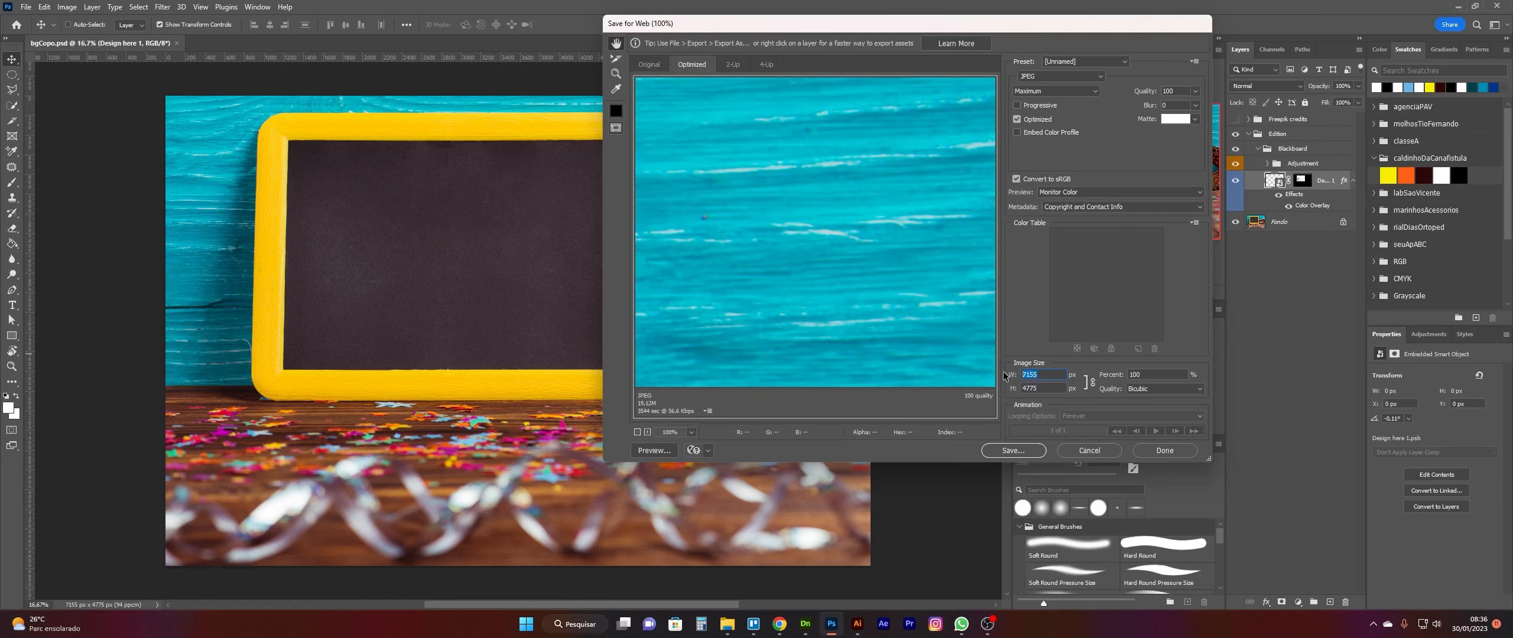
{"action": "type", "text": "2000"}
{"action": "key", "text": "Tab"}
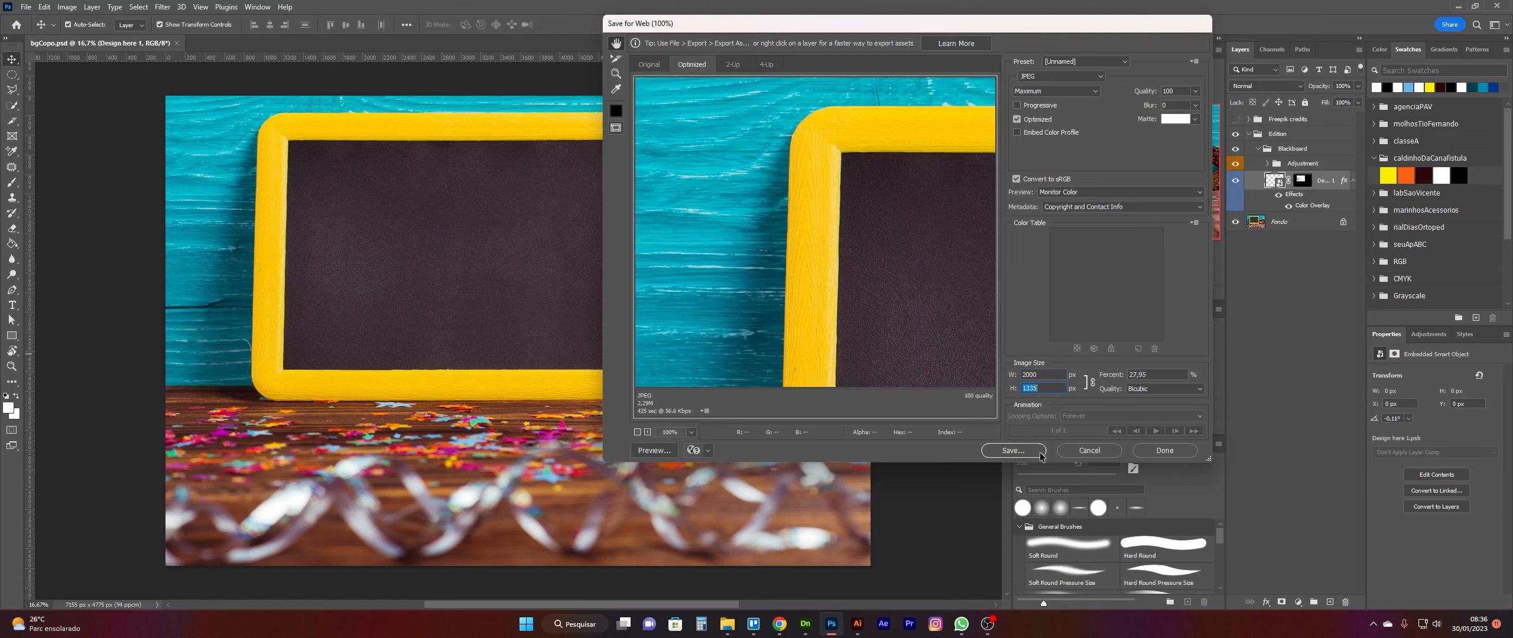
Step: Save the optimized image as bgCopo.jpg in the aula folder on the desktop
{"action": "left_click", "coordinate": [1013, 451]}
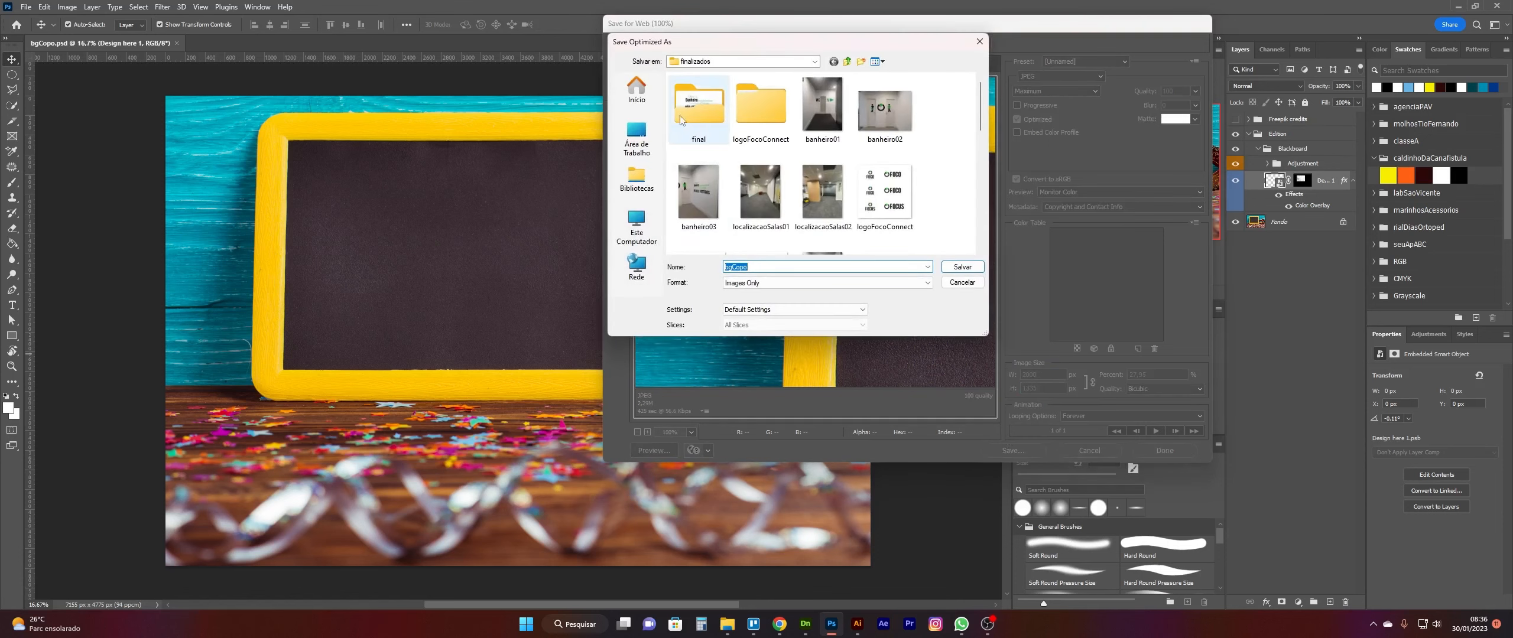
{"action": "left_click", "coordinate": [637, 137]}
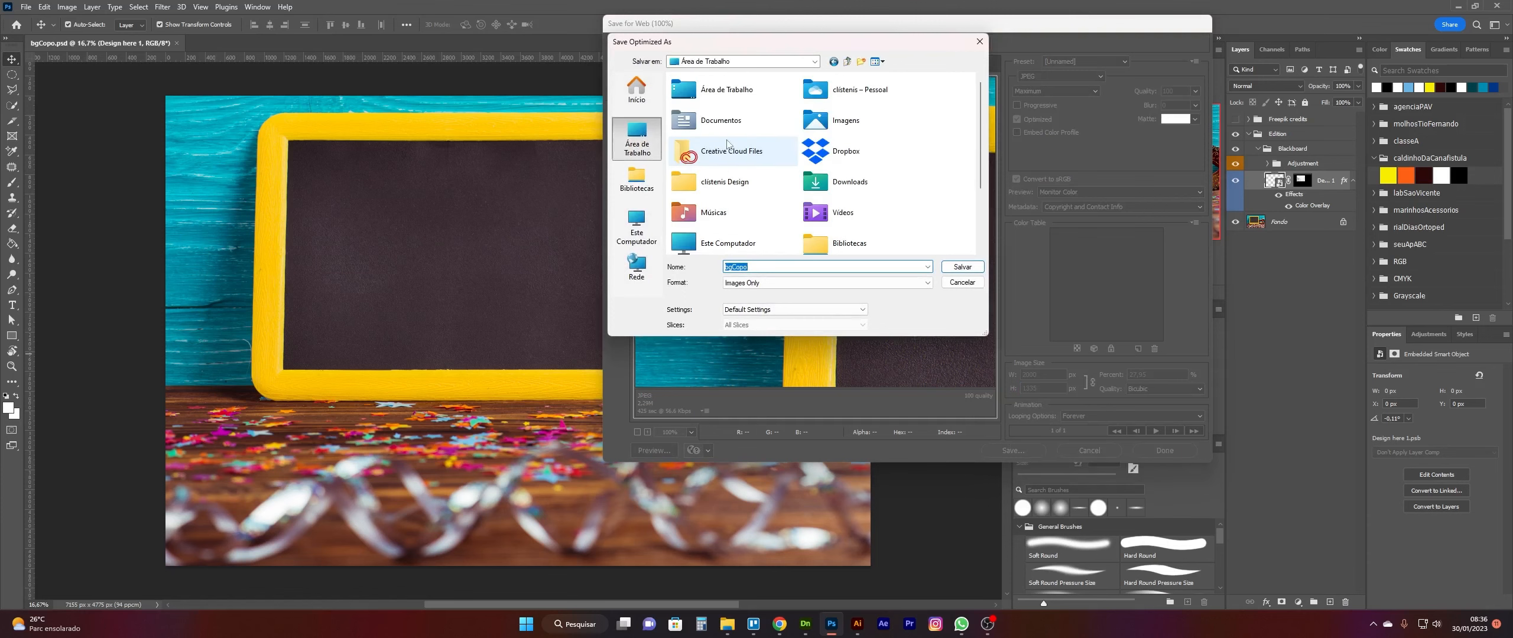
{"action": "left_click", "coordinate": [827, 182]}
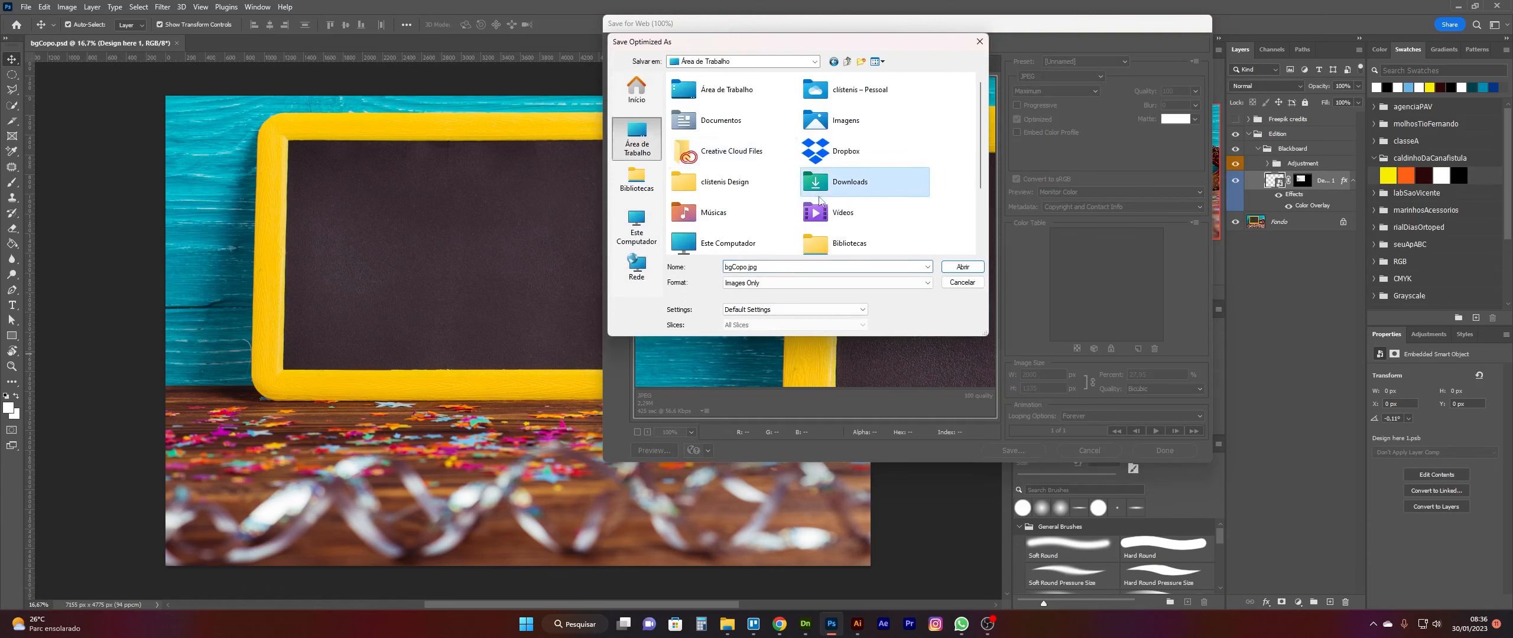
{"action": "scroll", "coordinate": [769, 195], "scroll_direction": "down", "scroll_amount": 2}
{"action": "left_click", "coordinate": [746, 216]}
{"action": "double_click", "coordinate": [680, 215]}
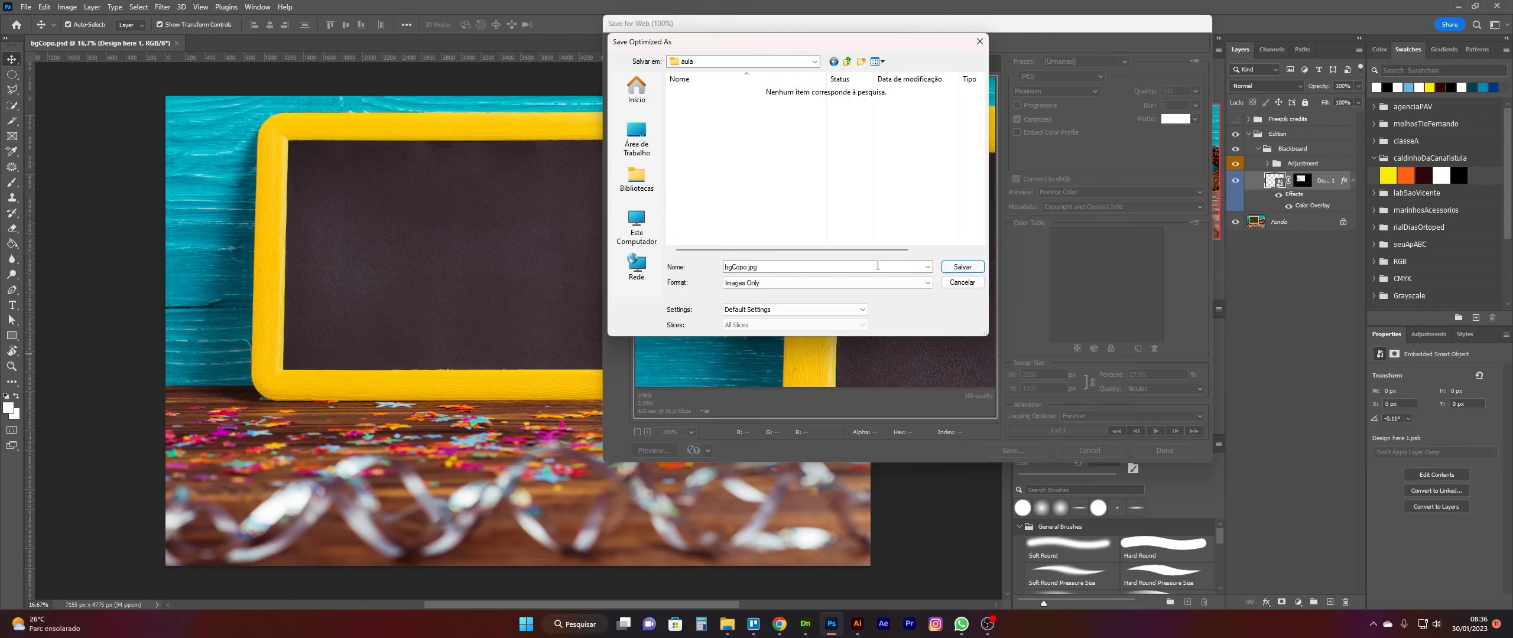
{"action": "left_click", "coordinate": [851, 269]}
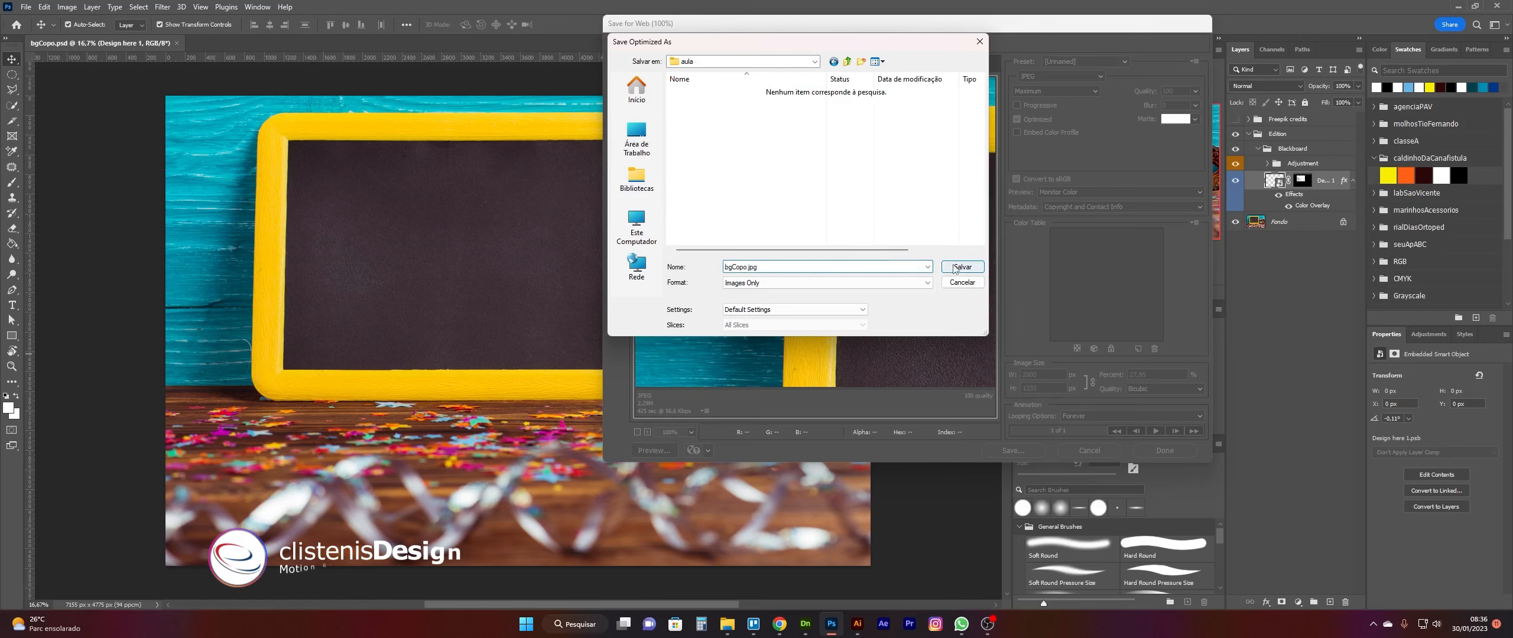
{"action": "left_click", "coordinate": [943, 267]}
{"action": "left_click", "coordinate": [785, 255]}
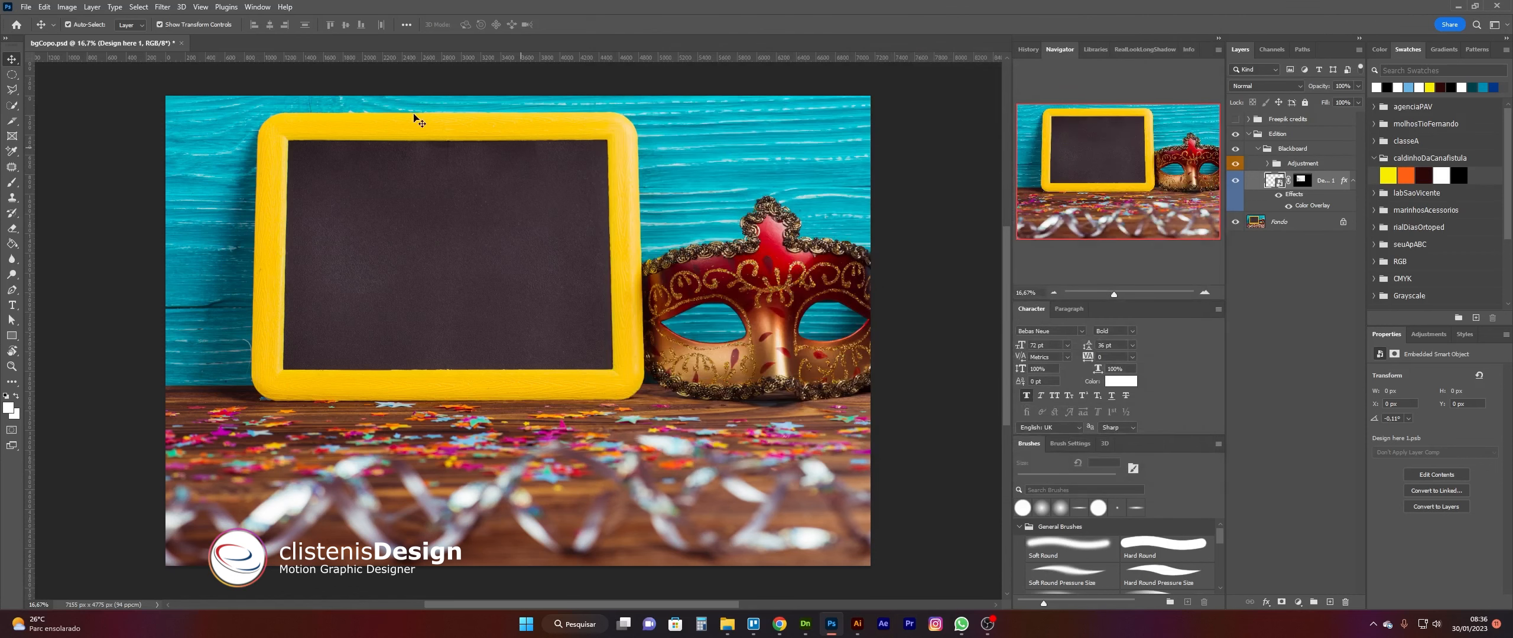
Step: Switch to Adobe Dimension and place the exported bgCopo image from the aula folder as the scene background
{"action": "left_click", "coordinate": [813, 631]}
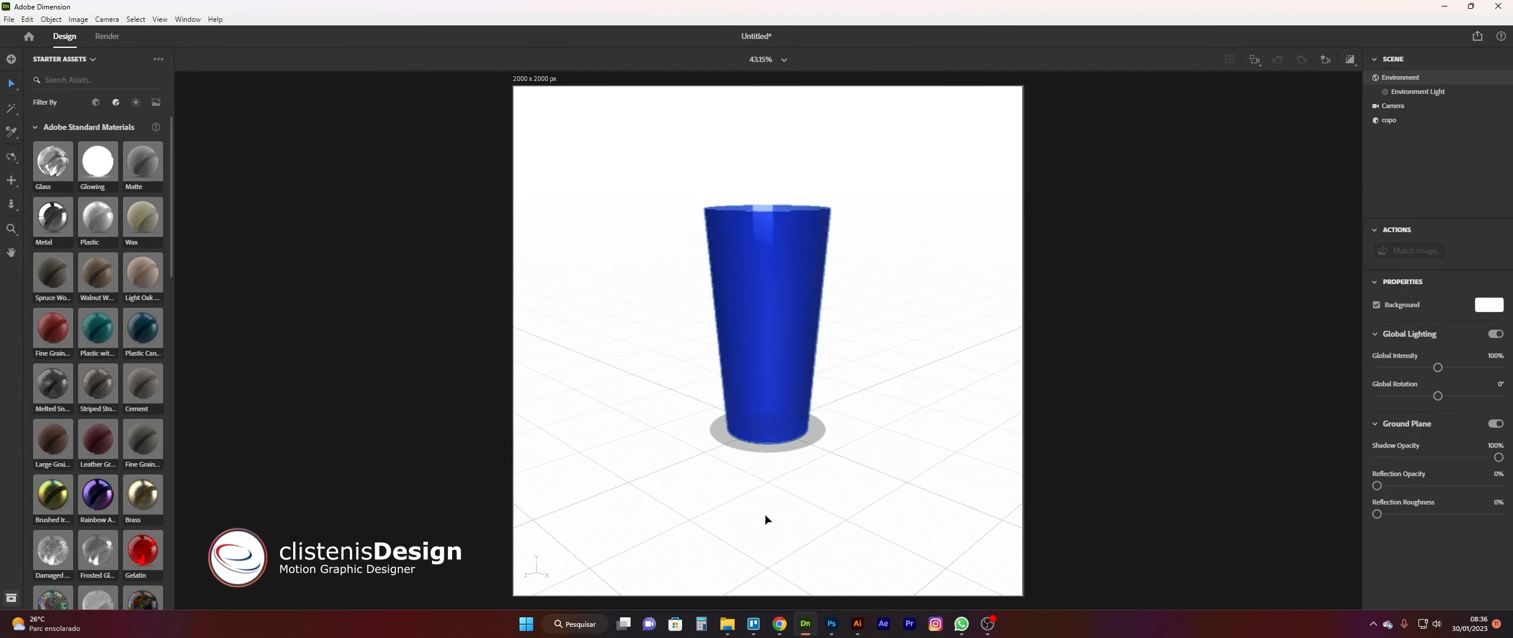
{"action": "left_click", "coordinate": [728, 631]}
{"action": "left_click", "coordinate": [937, 409]}
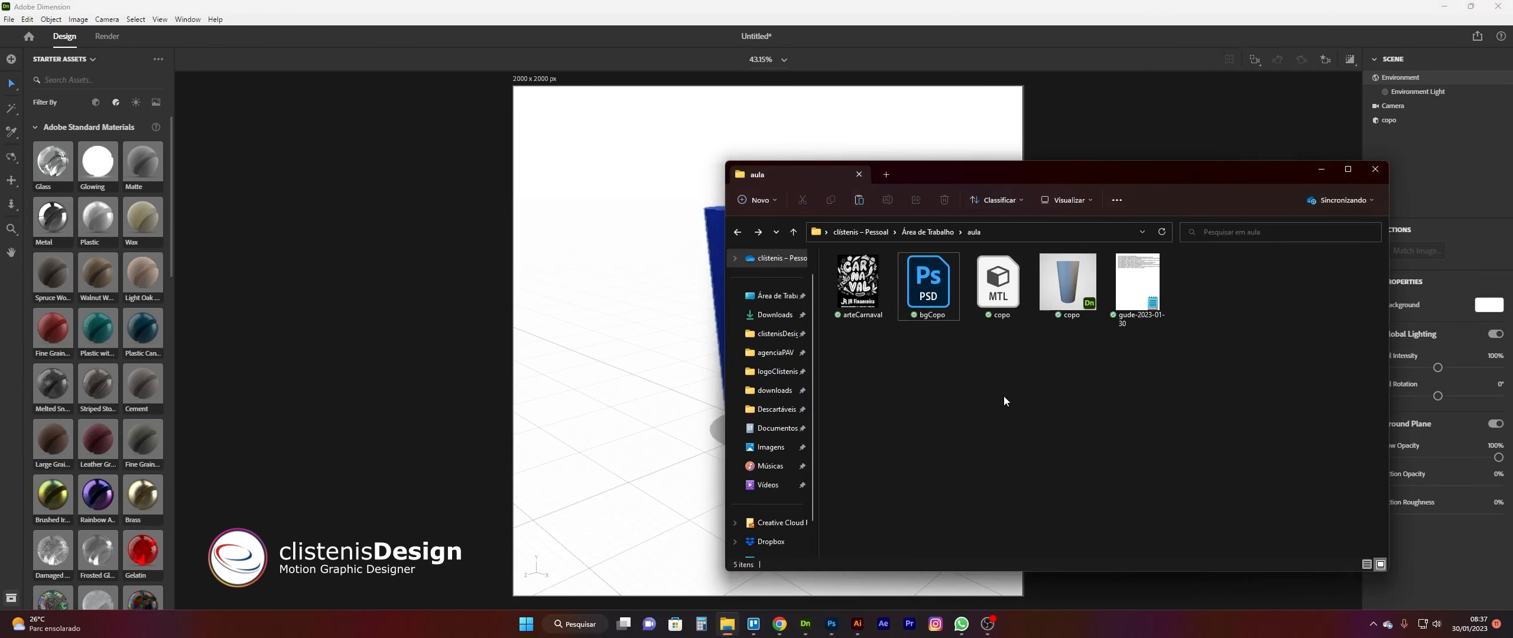
{"action": "left_click", "coordinate": [922, 316]}
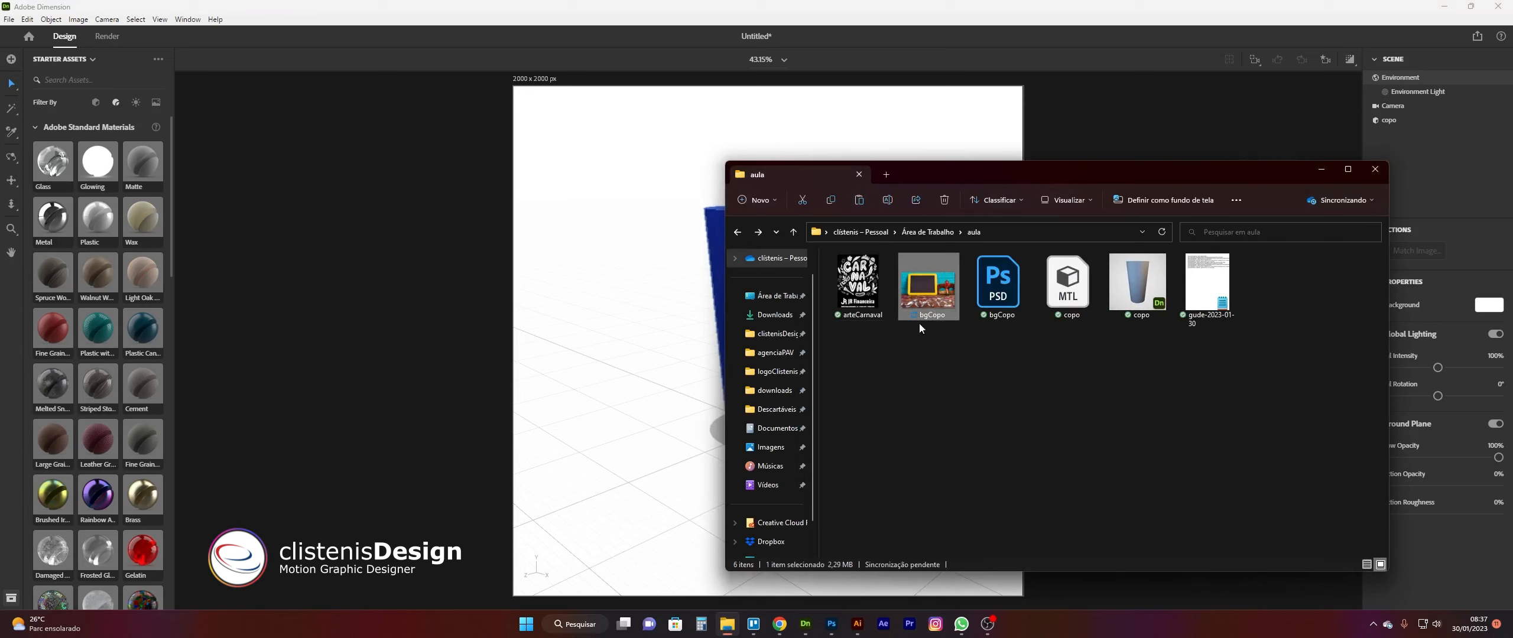
{"action": "left_click_drag", "start_coordinate": [921, 296], "coordinate": [612, 520]}
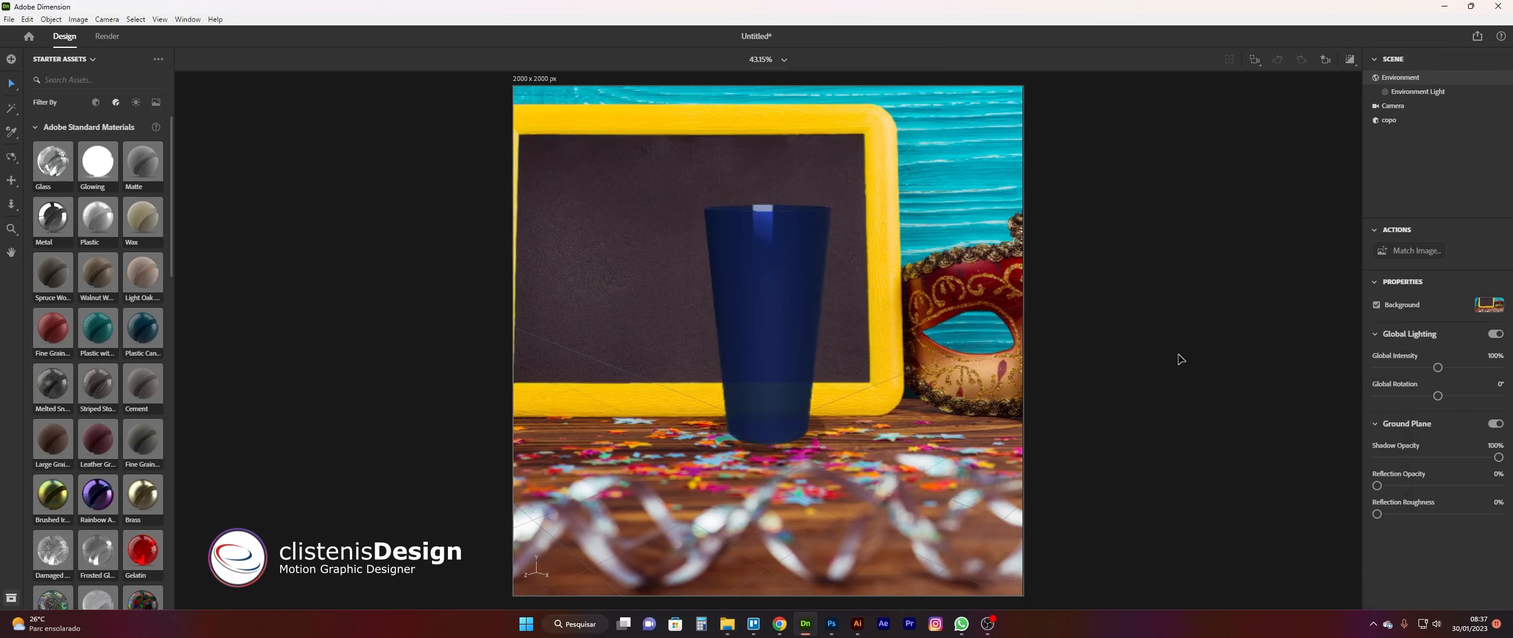
Step: Match the scene to the background image, resizing the canvas to Image Aspect Ratio, creating Abstract lights and matching the camera perspective
{"action": "left_click", "coordinate": [987, 428]}
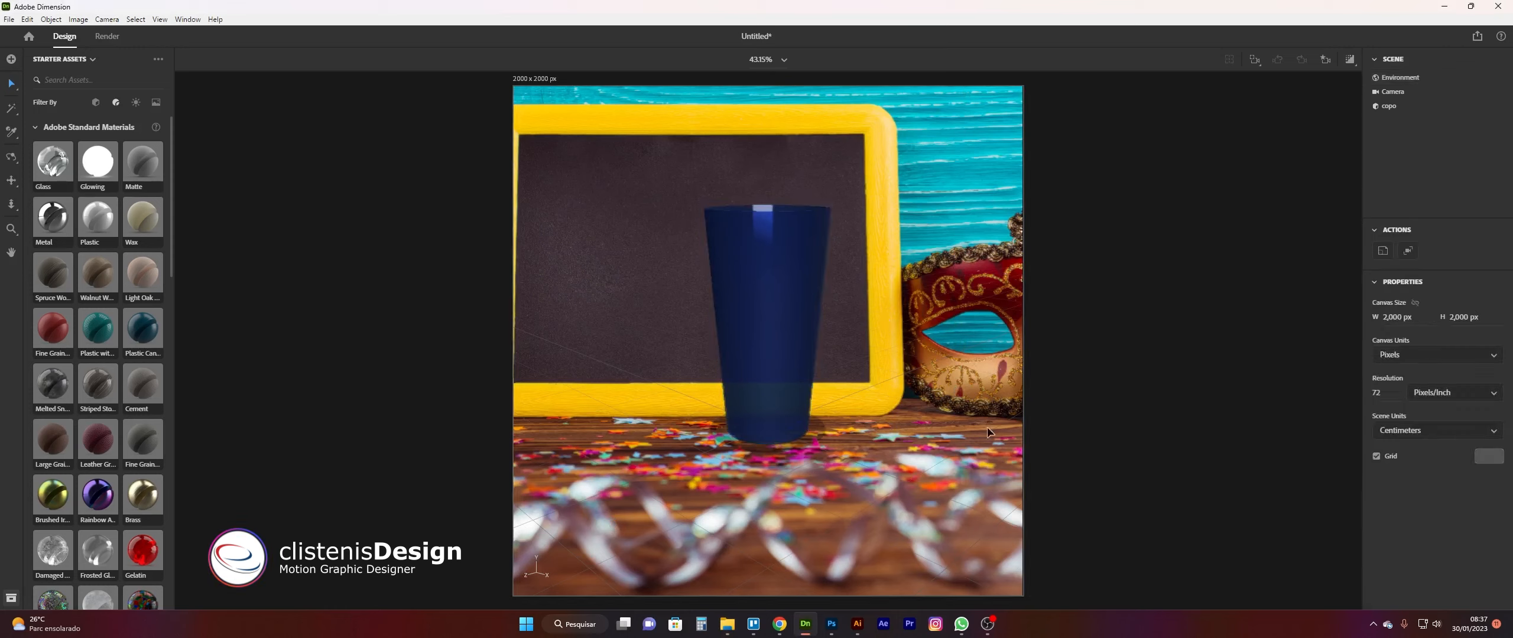
{"action": "left_click", "coordinate": [981, 454]}
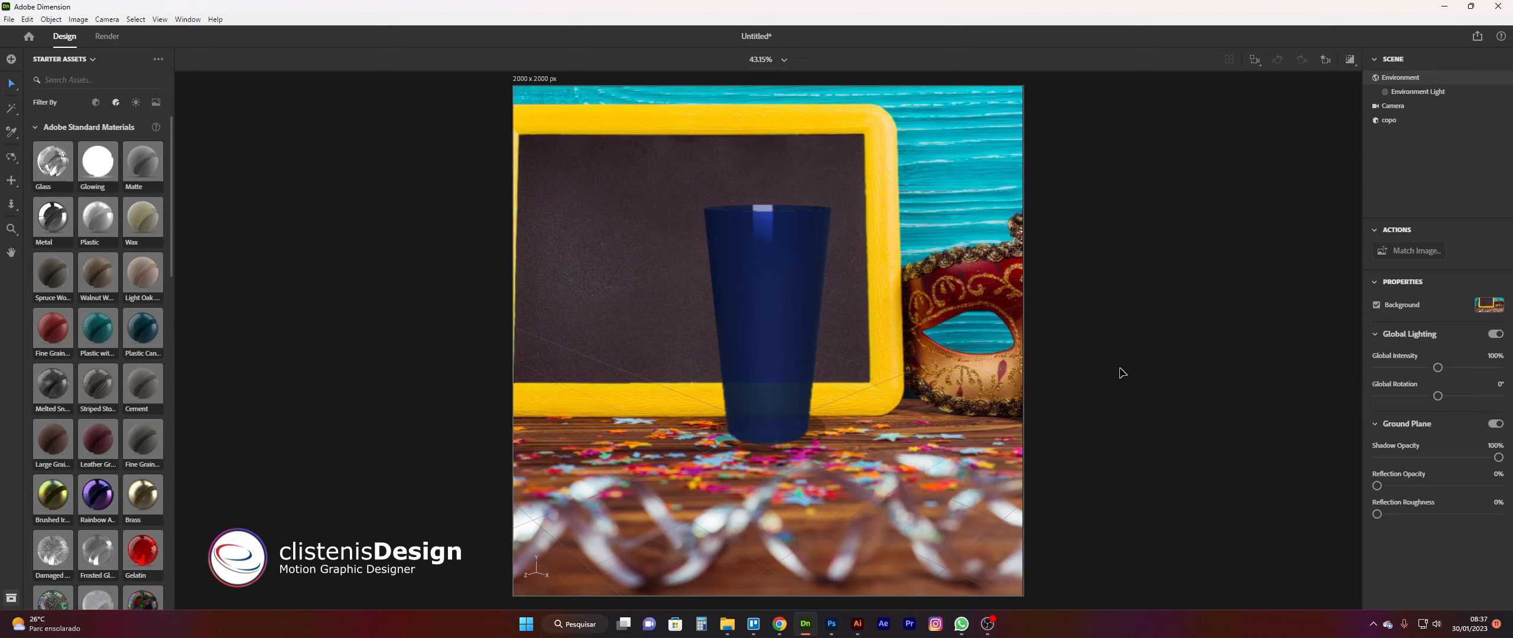
{"action": "left_click", "coordinate": [1413, 260]}
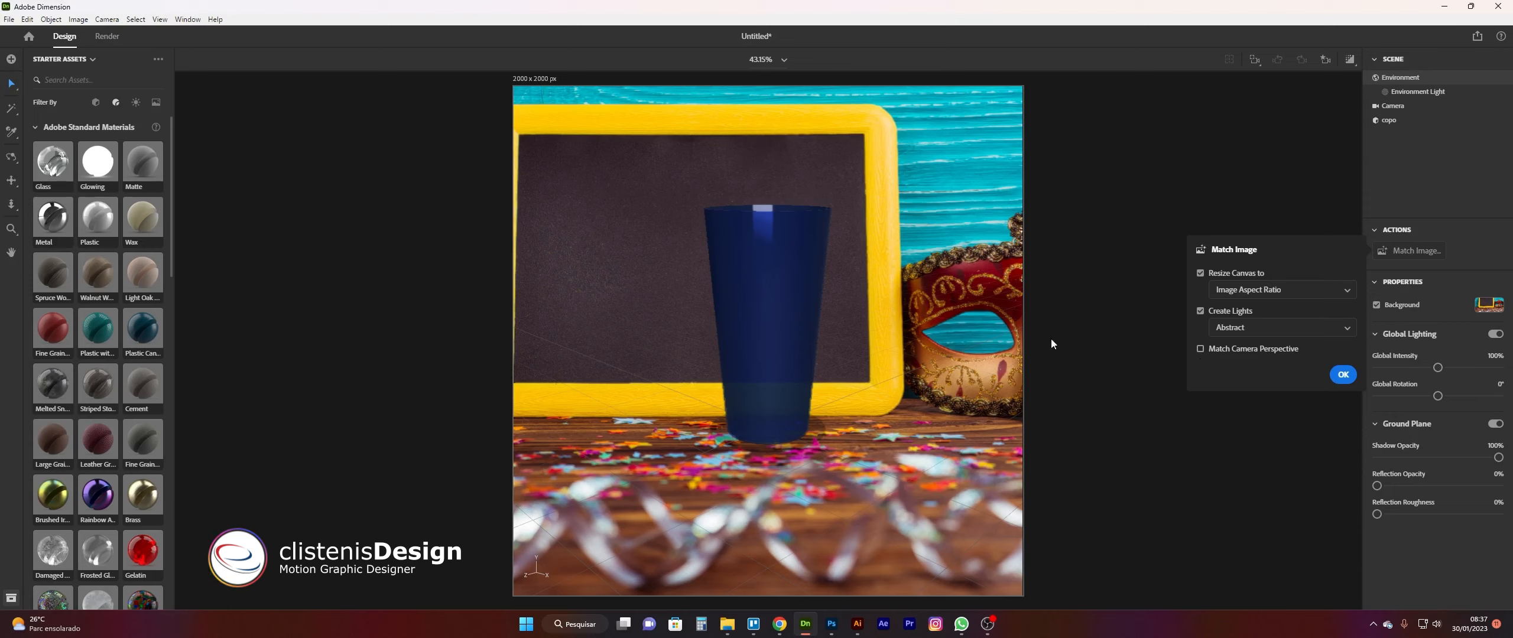
{"action": "left_click", "coordinate": [1200, 349]}
{"action": "left_click", "coordinate": [1343, 376]}
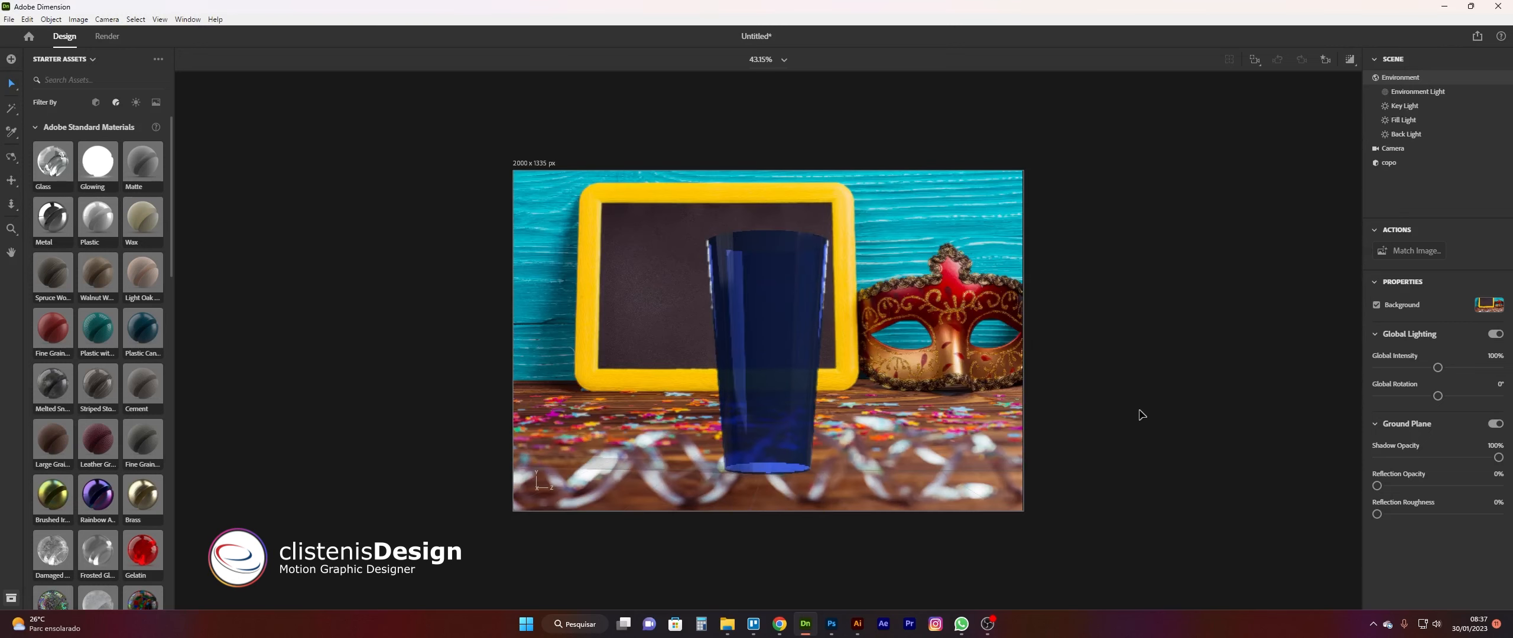
Step: Move the cup across the wooden table to stand in front of the mask and scale it uniformly to about 1.6
{"action": "left_click", "coordinate": [777, 460]}
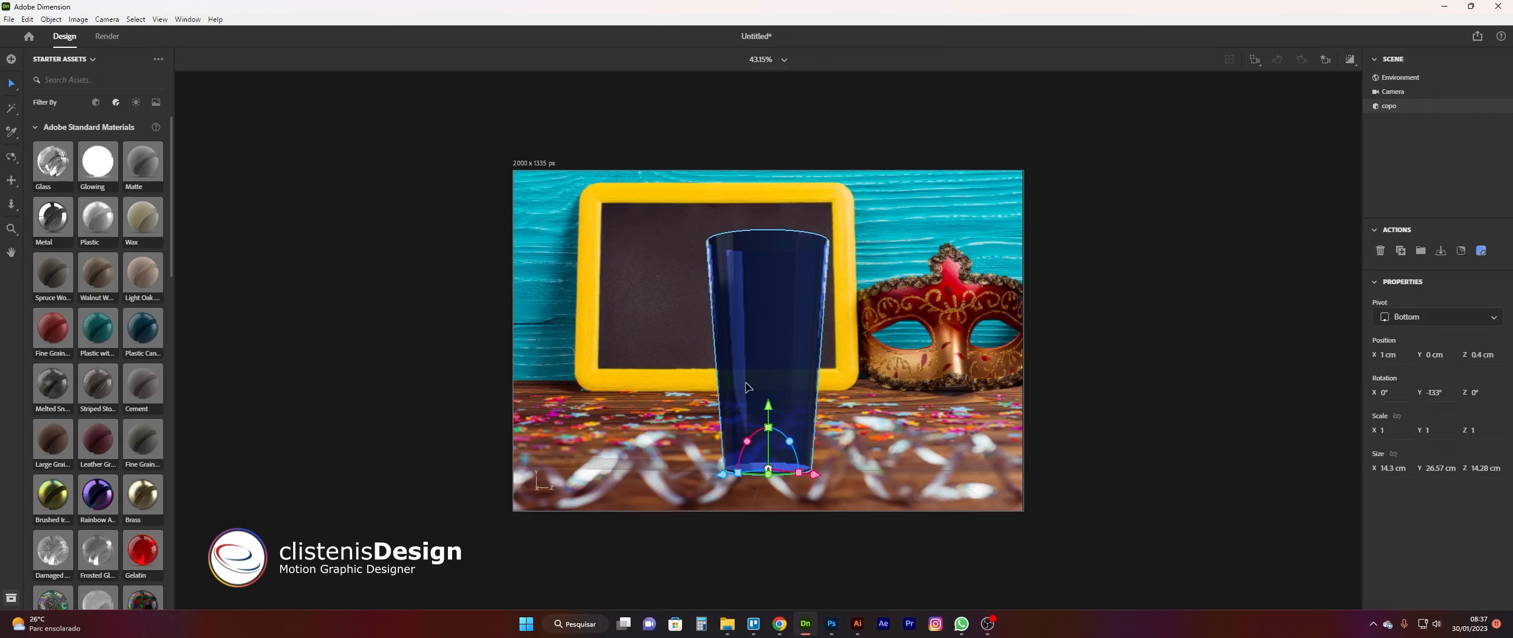
{"action": "left_click_drag", "start_coordinate": [778, 461], "coordinate": [832, 433]}
{"action": "key", "text": "ctrl+z"}
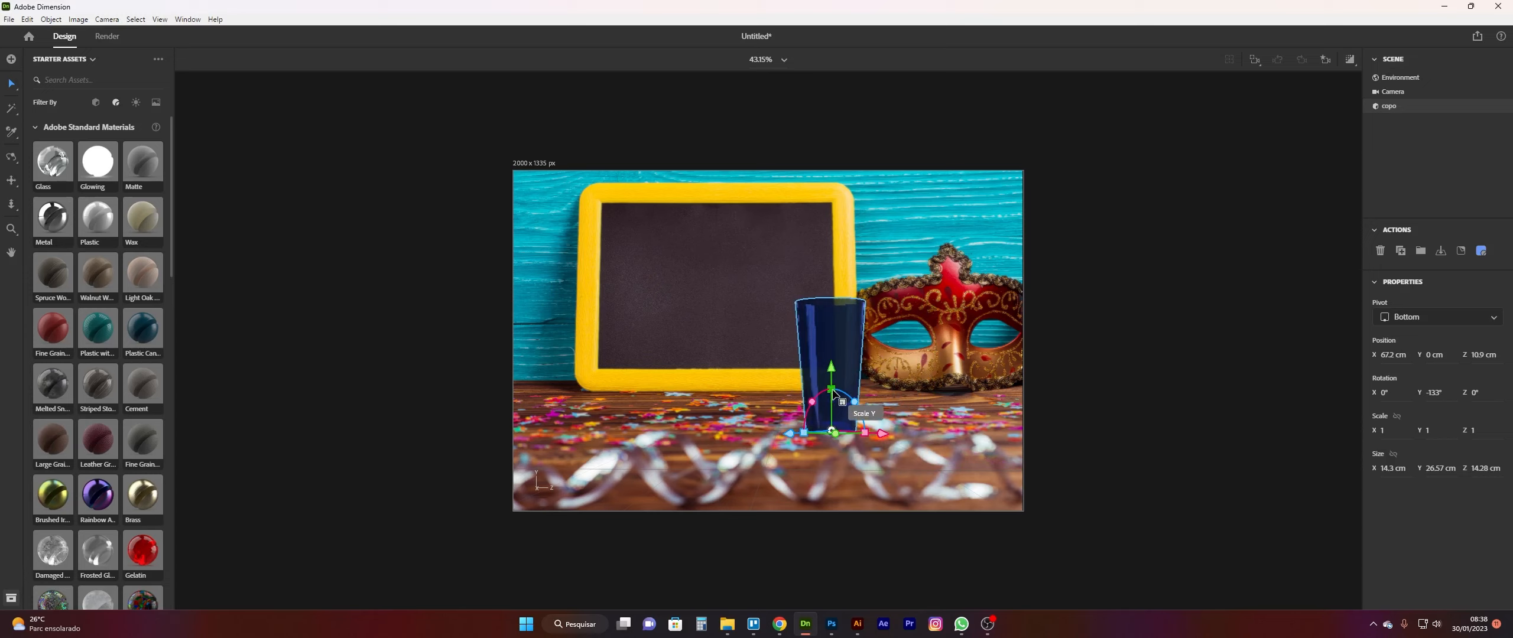
{"action": "left_click_drag", "start_coordinate": [832, 394], "coordinate": [842, 381]}
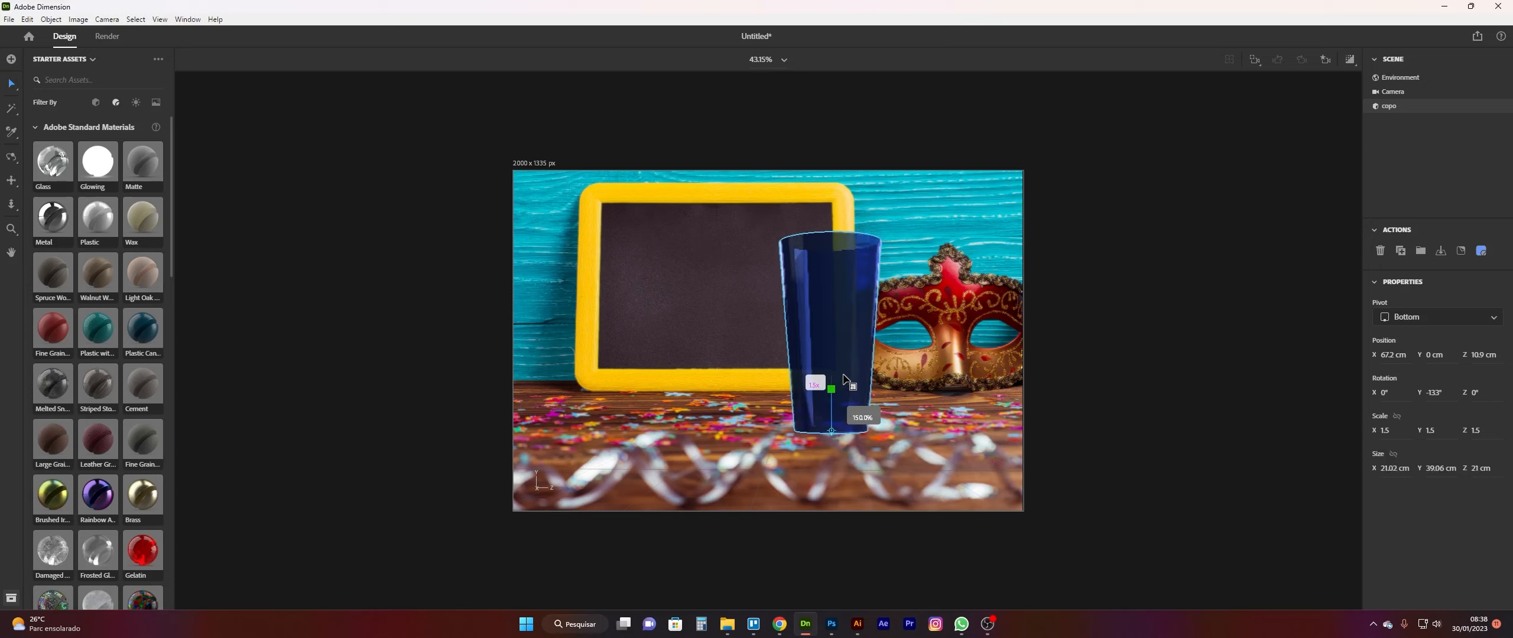
{"action": "left_click_drag", "start_coordinate": [832, 432], "coordinate": [925, 432]}
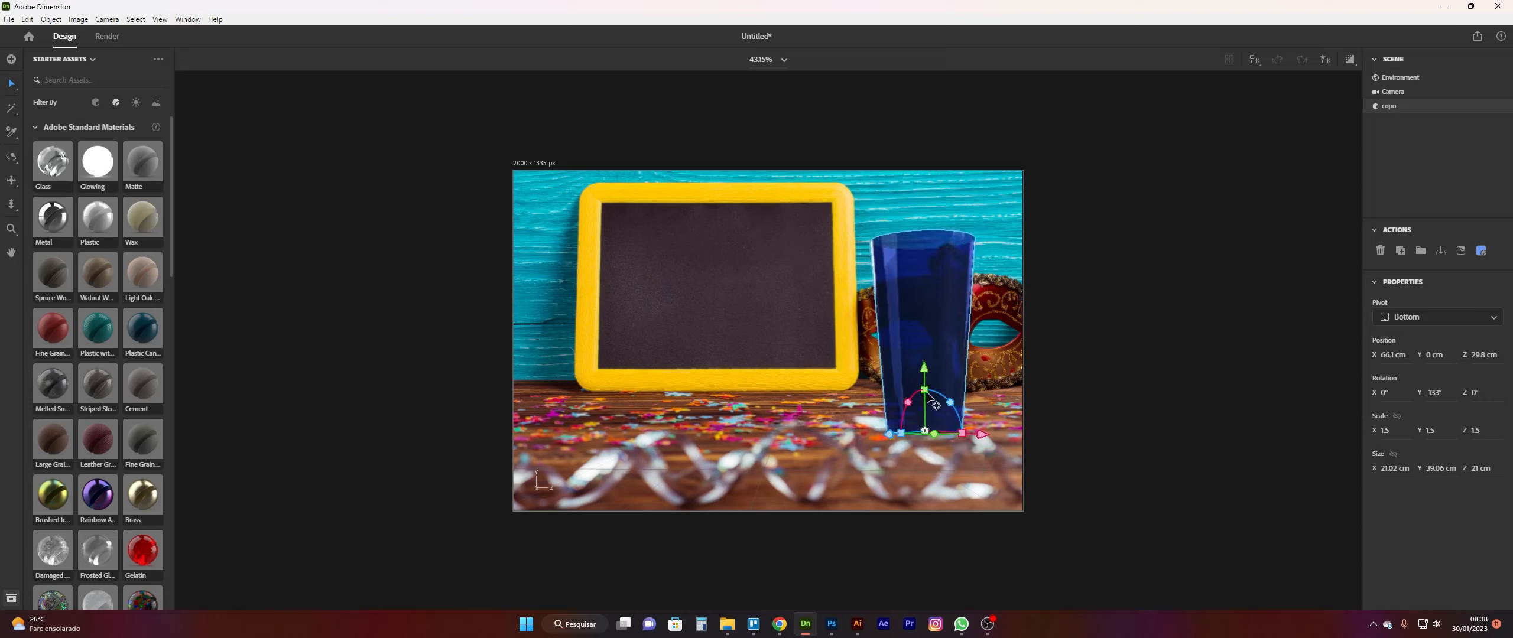
{"action": "left_click_drag", "start_coordinate": [927, 390], "coordinate": [926, 387]}
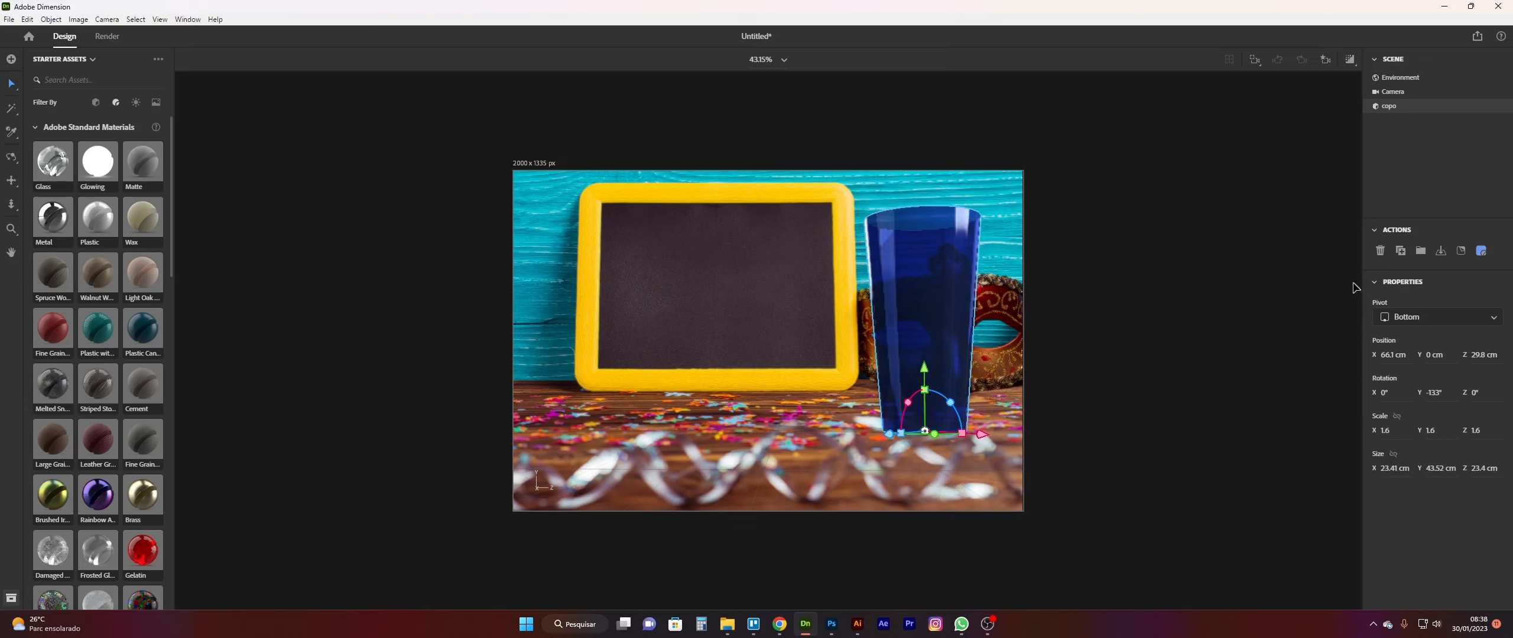
Step: Change the base color of the cup's Plastic material to light blue, RGB 136, 203, 242
{"action": "left_click", "coordinate": [1501, 106]}
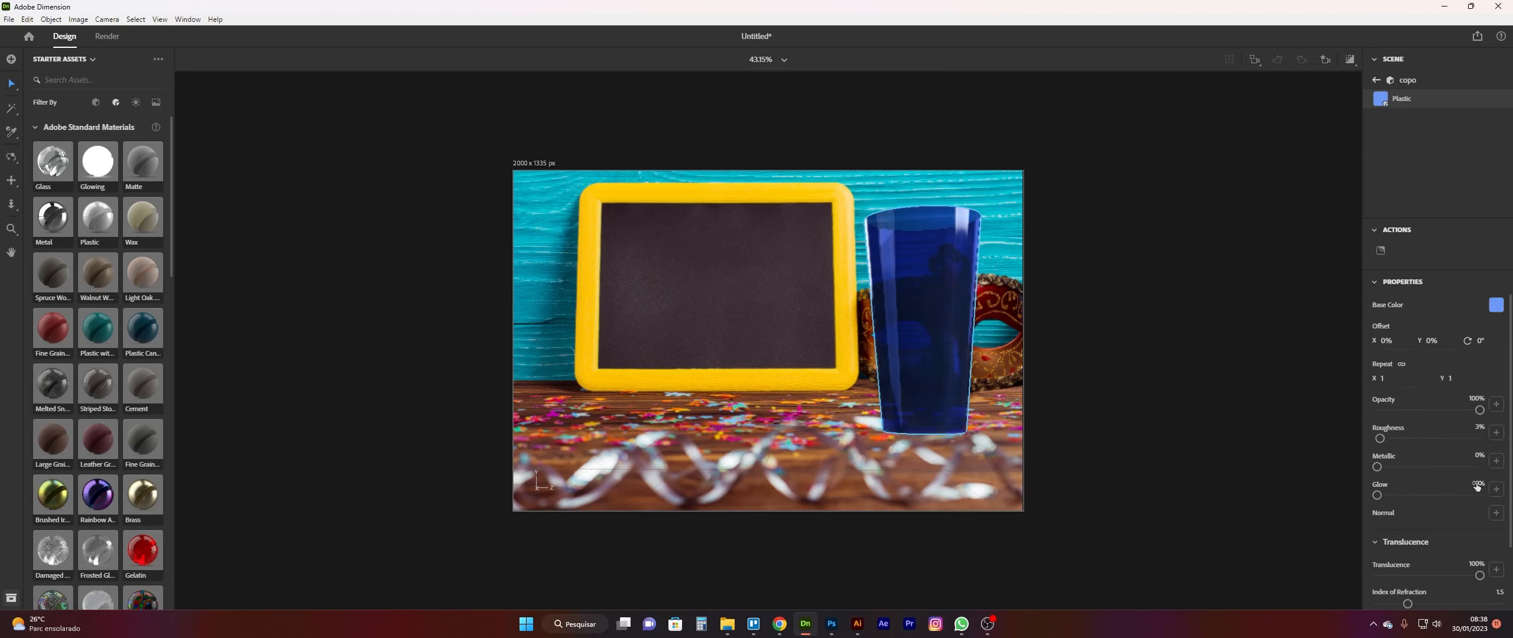
{"action": "left_click_drag", "start_coordinate": [1510, 523], "coordinate": [1512, 581]}
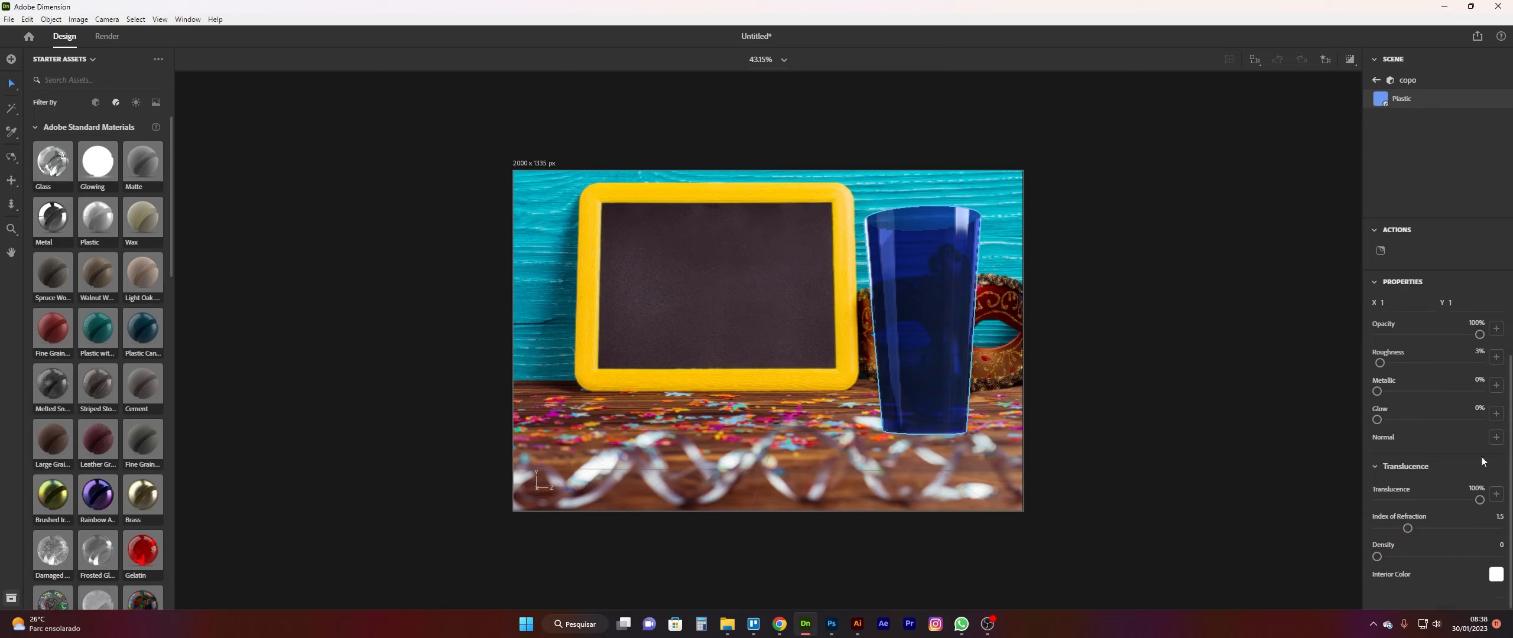
{"action": "left_click_drag", "start_coordinate": [1511, 454], "coordinate": [1512, 387]}
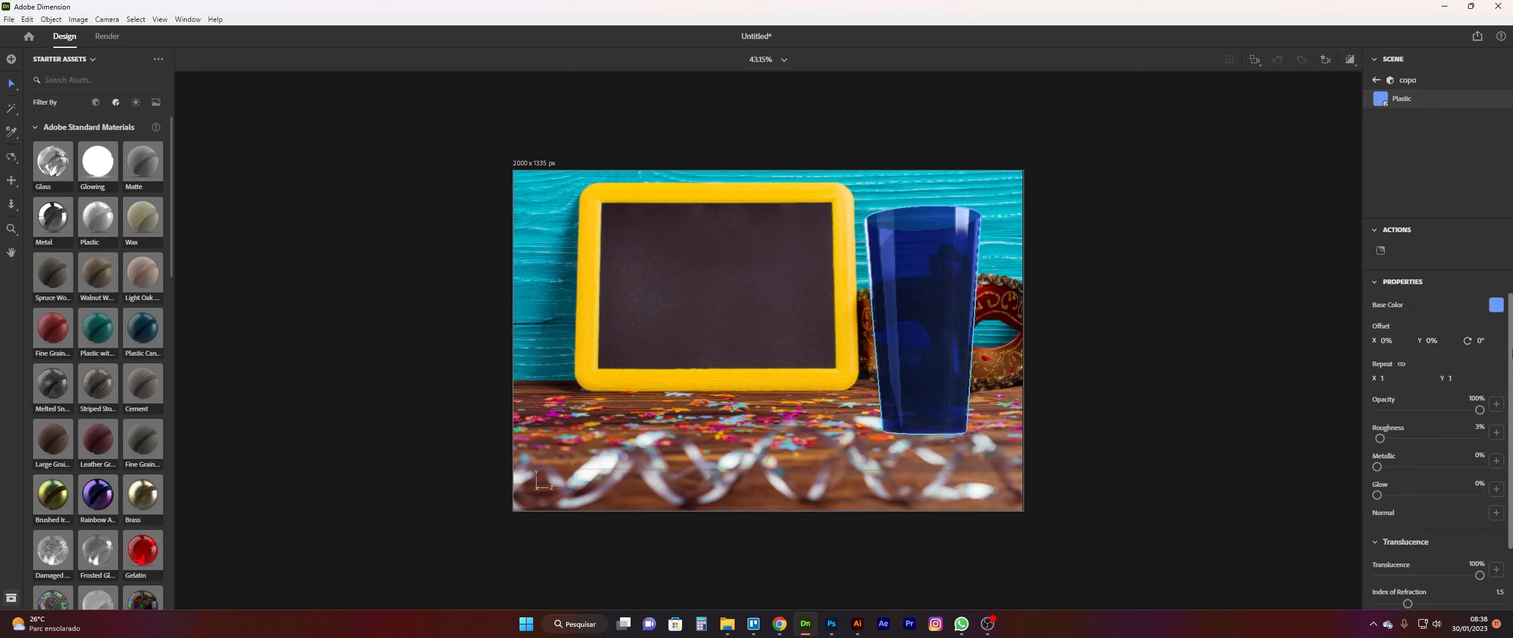
{"action": "left_click", "coordinate": [1495, 306]}
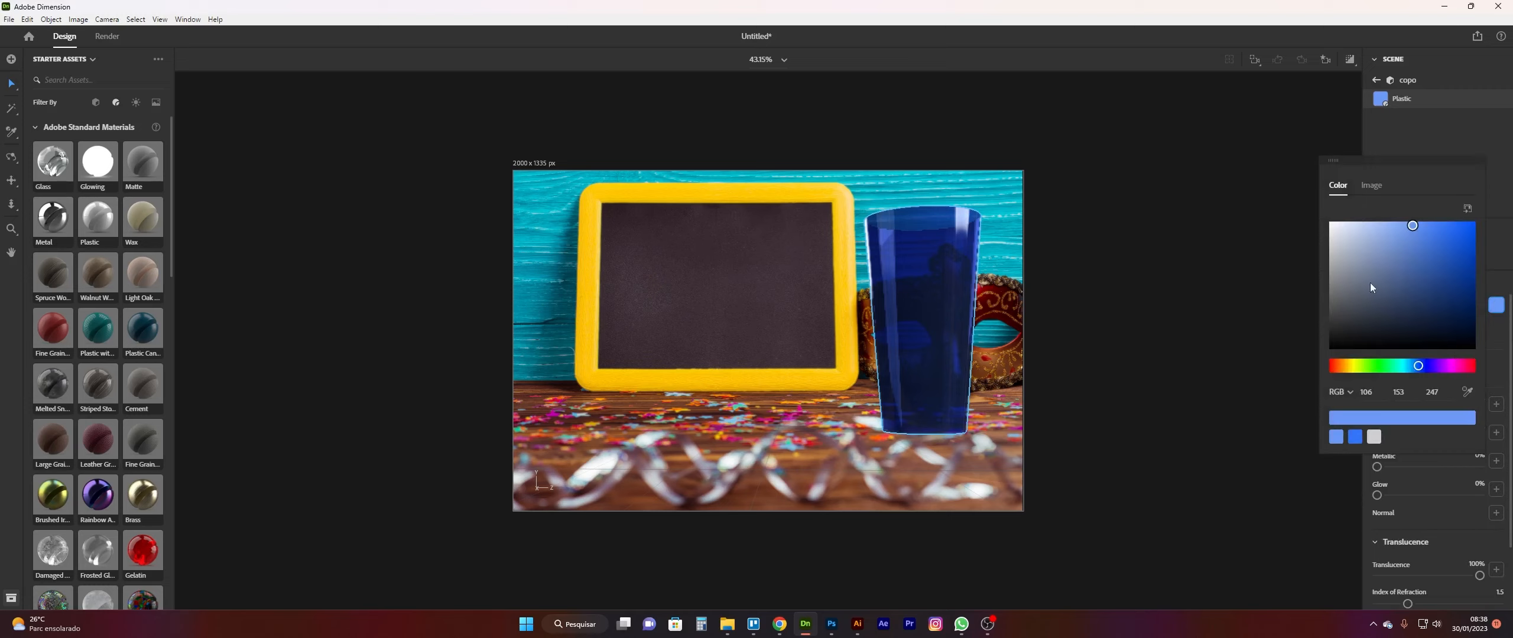
{"action": "left_click", "coordinate": [1394, 229]}
{"action": "left_click_drag", "start_coordinate": [1386, 229], "coordinate": [1375, 229]}
{"action": "left_click_drag", "start_coordinate": [1419, 367], "coordinate": [1411, 368]}
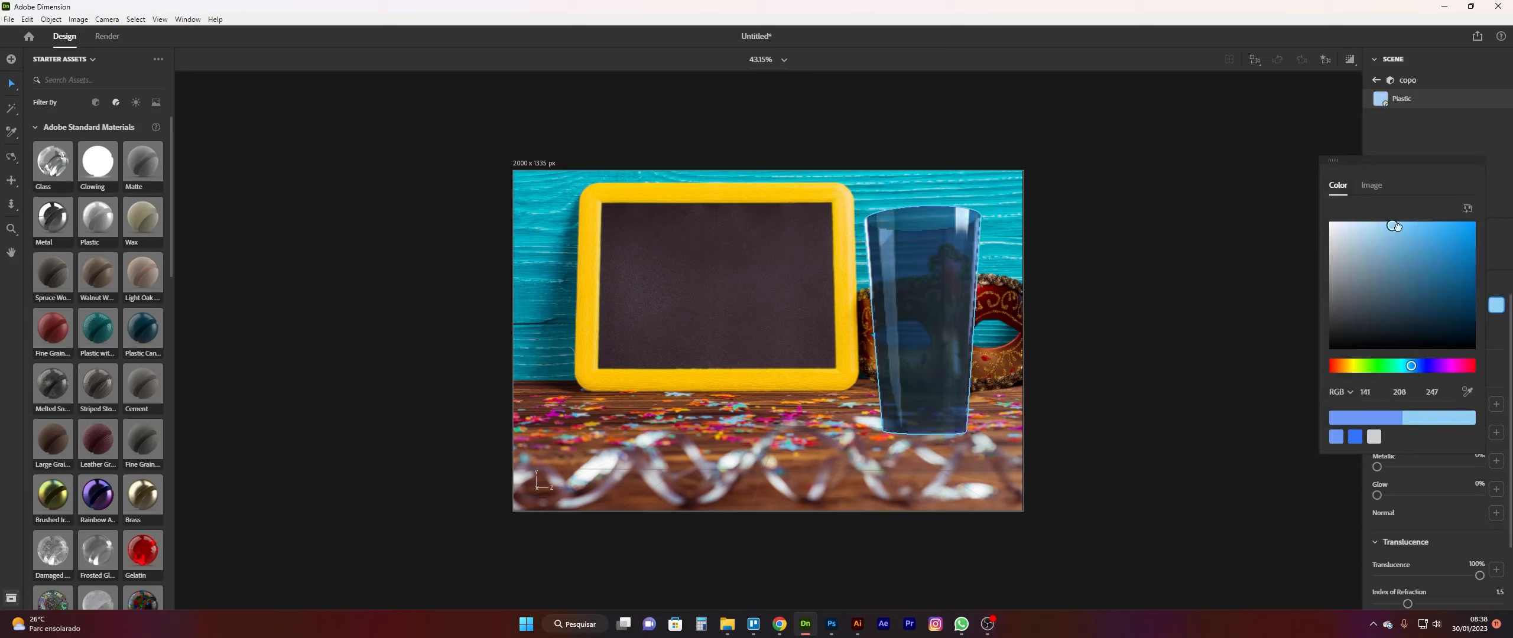
{"action": "left_click_drag", "start_coordinate": [1395, 227], "coordinate": [1394, 228]}
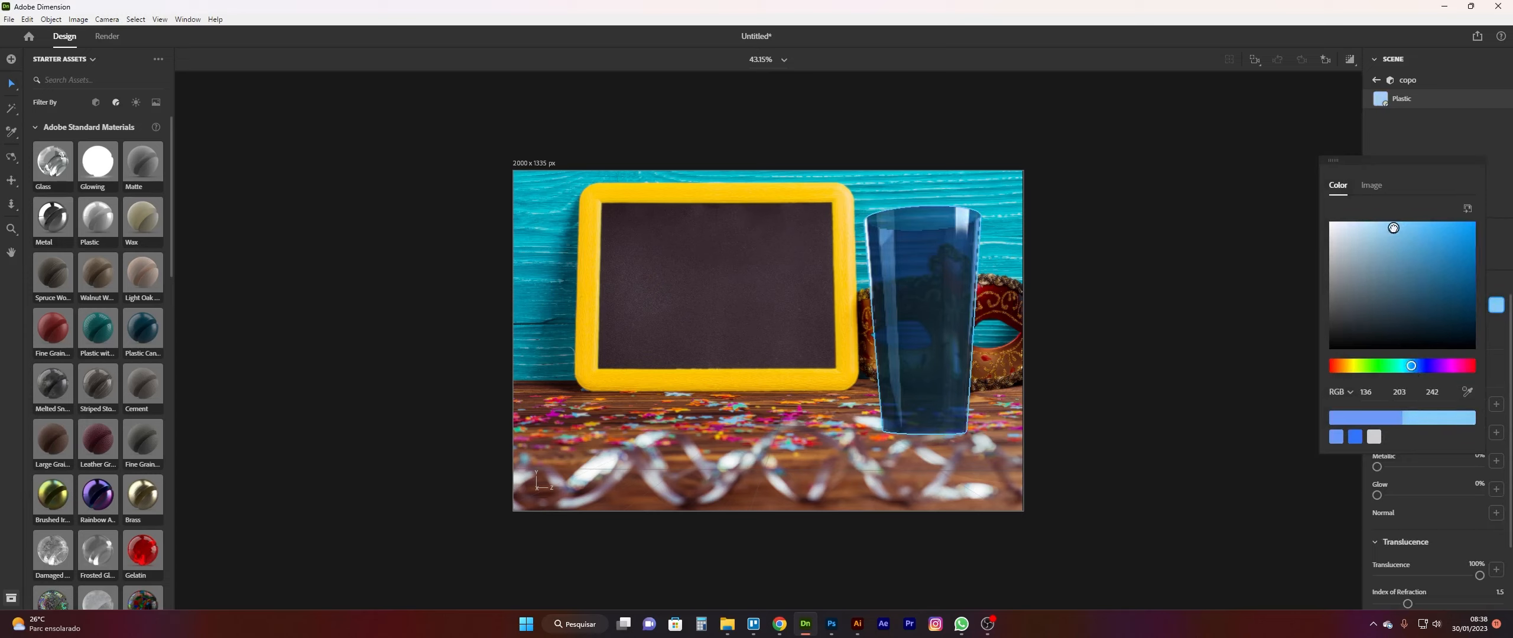
{"action": "left_click", "coordinate": [1398, 133]}
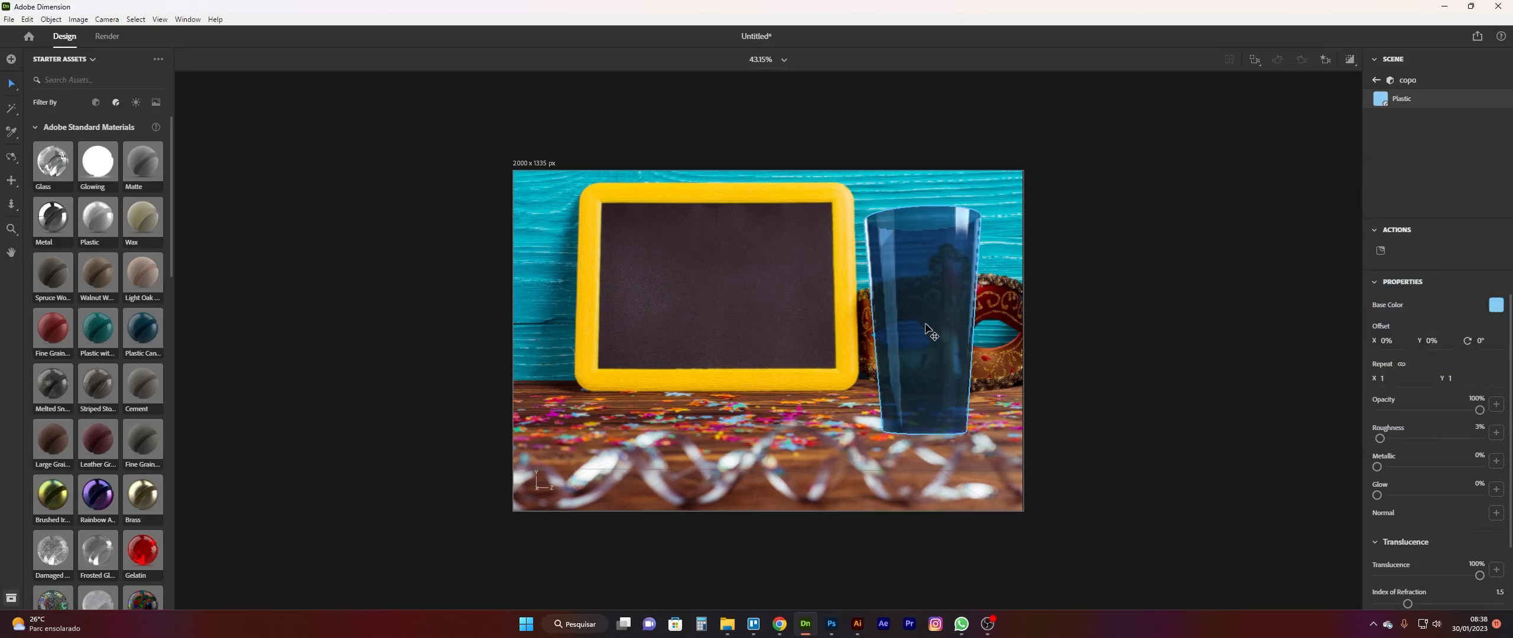
Step: Move the cup in front of the chalkboard's left edge, at about X 63.6 cm and Z -37.3 cm
{"action": "left_click", "coordinate": [933, 348]}
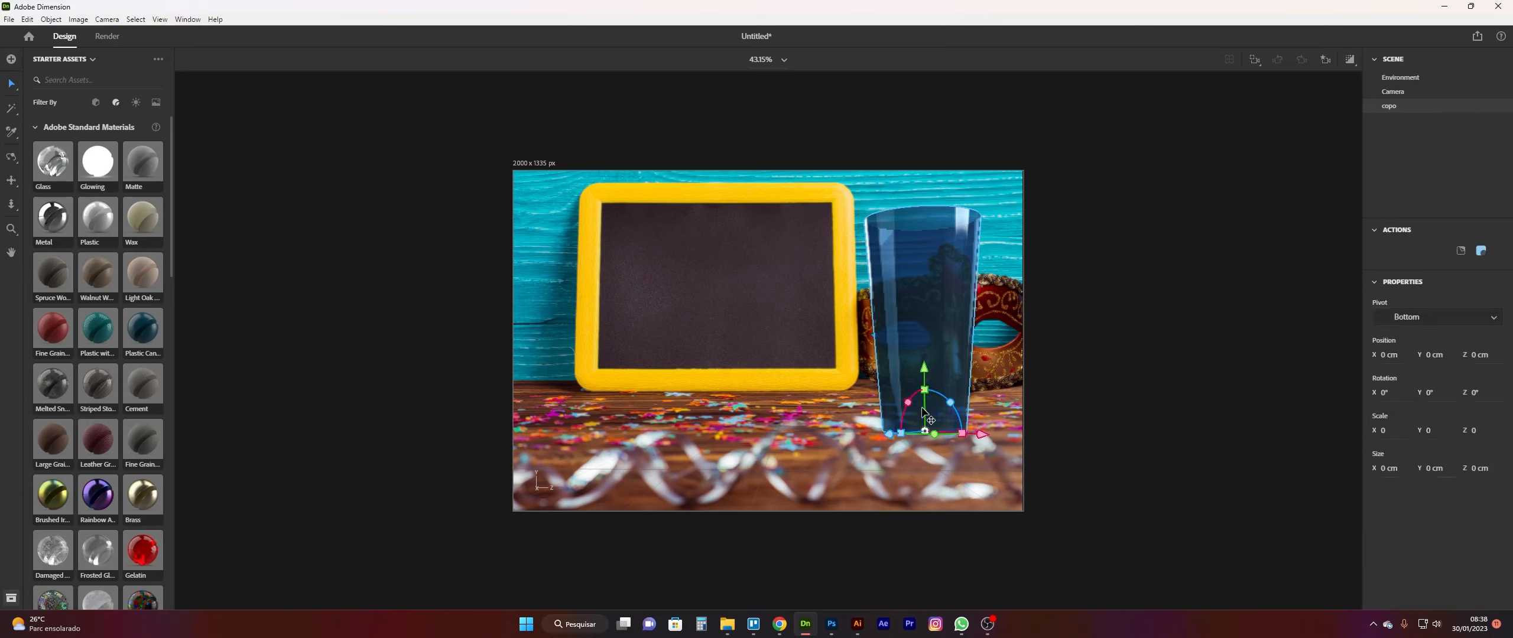
{"action": "left_click_drag", "start_coordinate": [924, 430], "coordinate": [593, 430]}
{"action": "left_click_drag", "start_coordinate": [593, 432], "coordinate": [593, 433]}
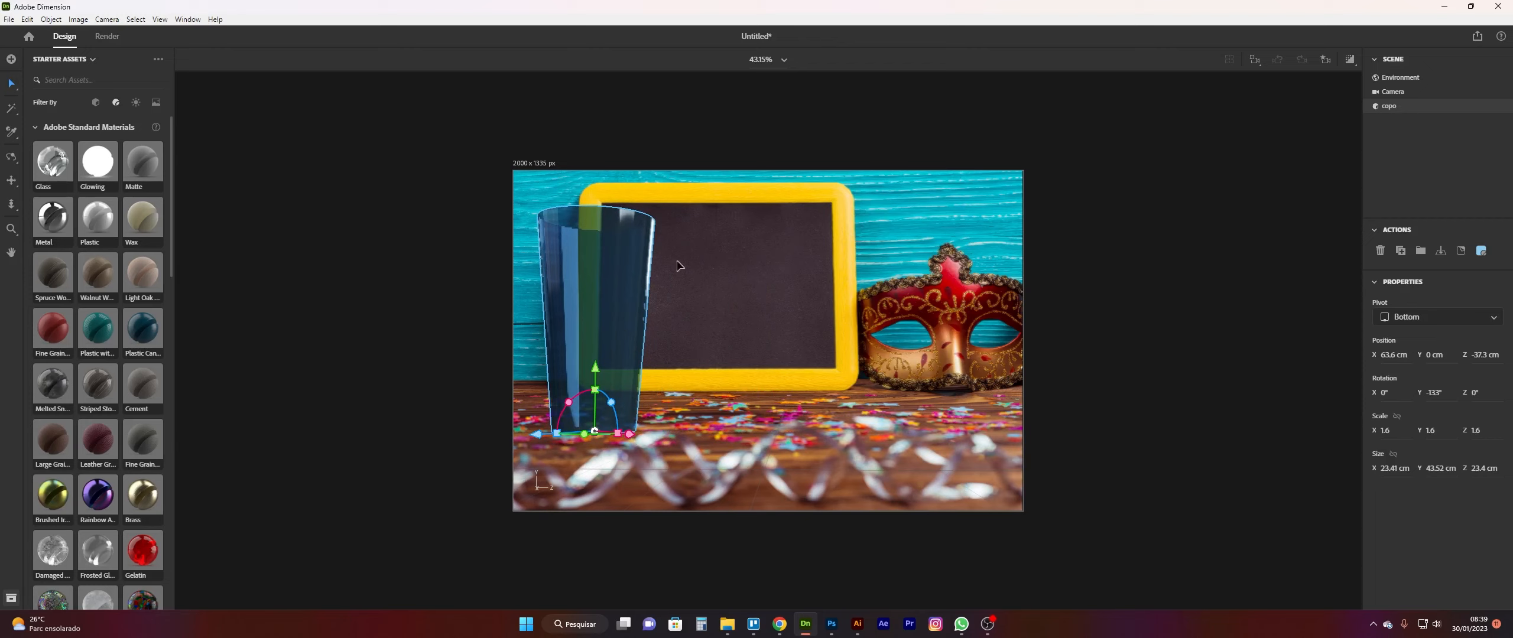
Step: Preview the arteCarnaval image from the aula folder and close the viewer
{"action": "left_click", "coordinate": [727, 624]}
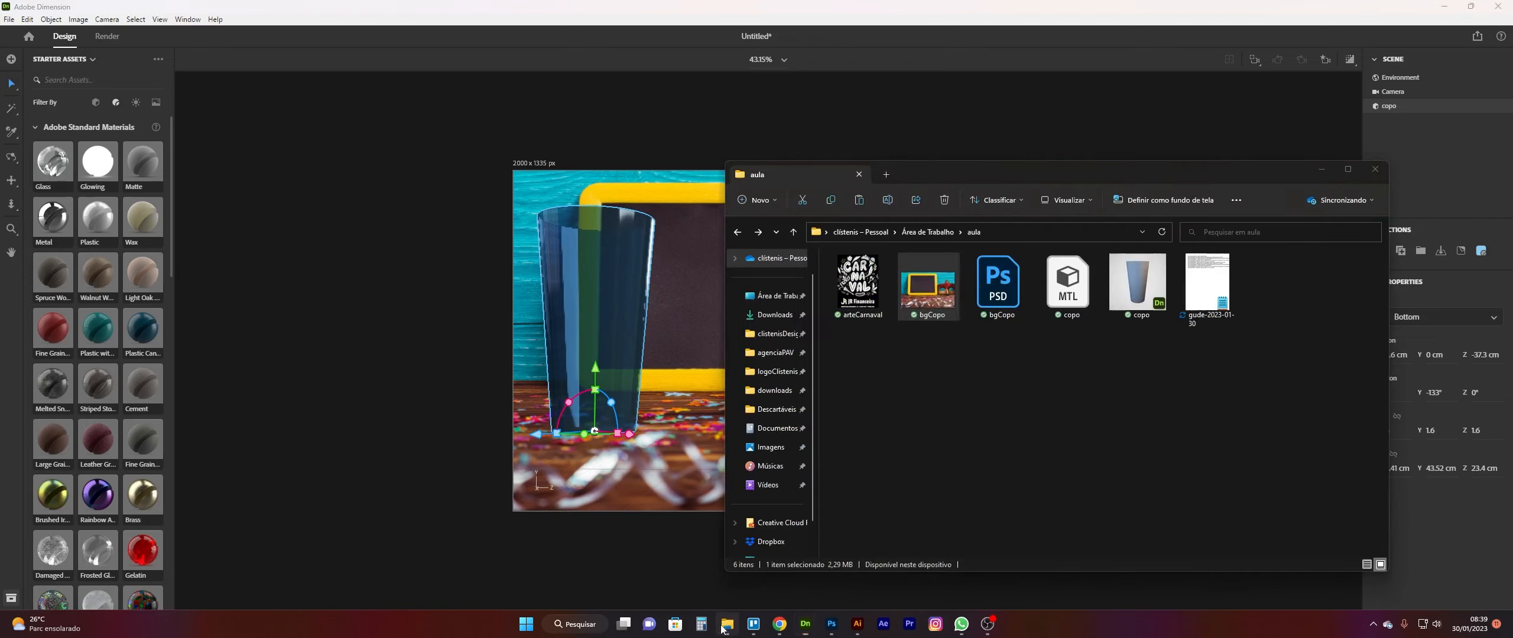
{"action": "double_click", "coordinate": [855, 290]}
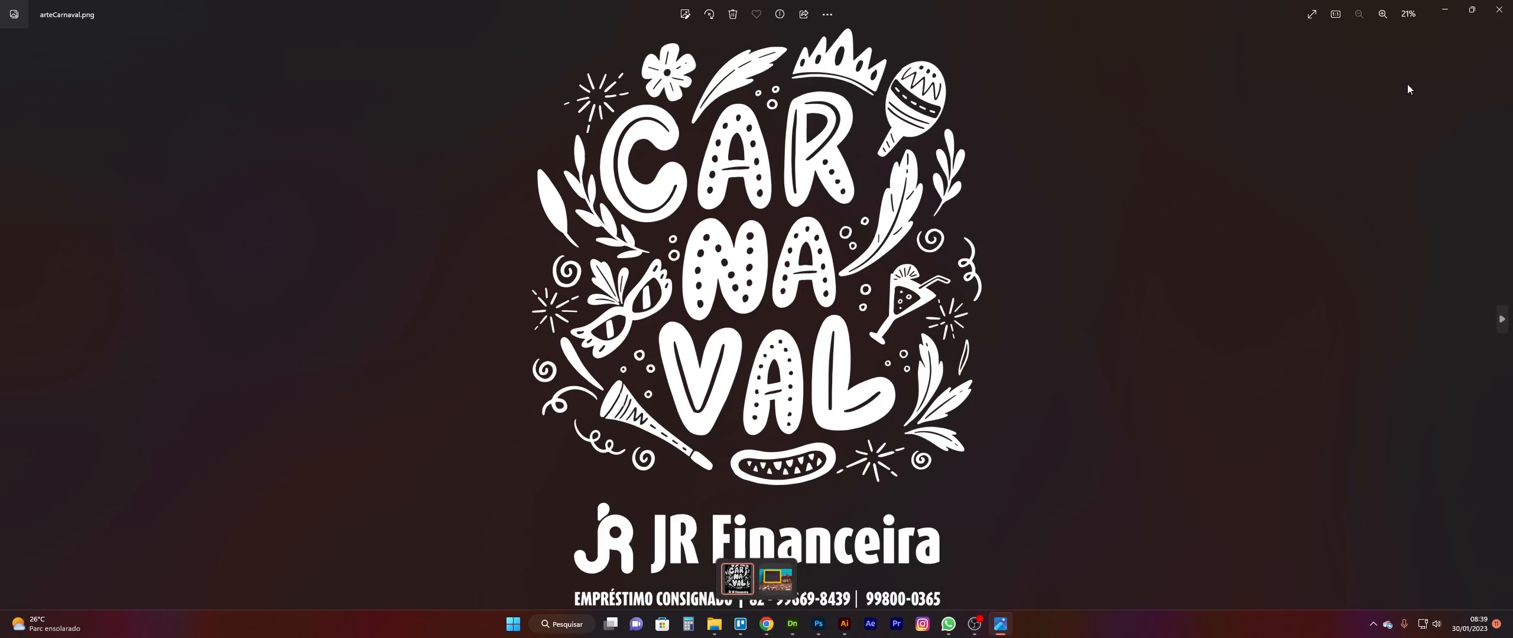
{"action": "left_click", "coordinate": [1499, 10]}
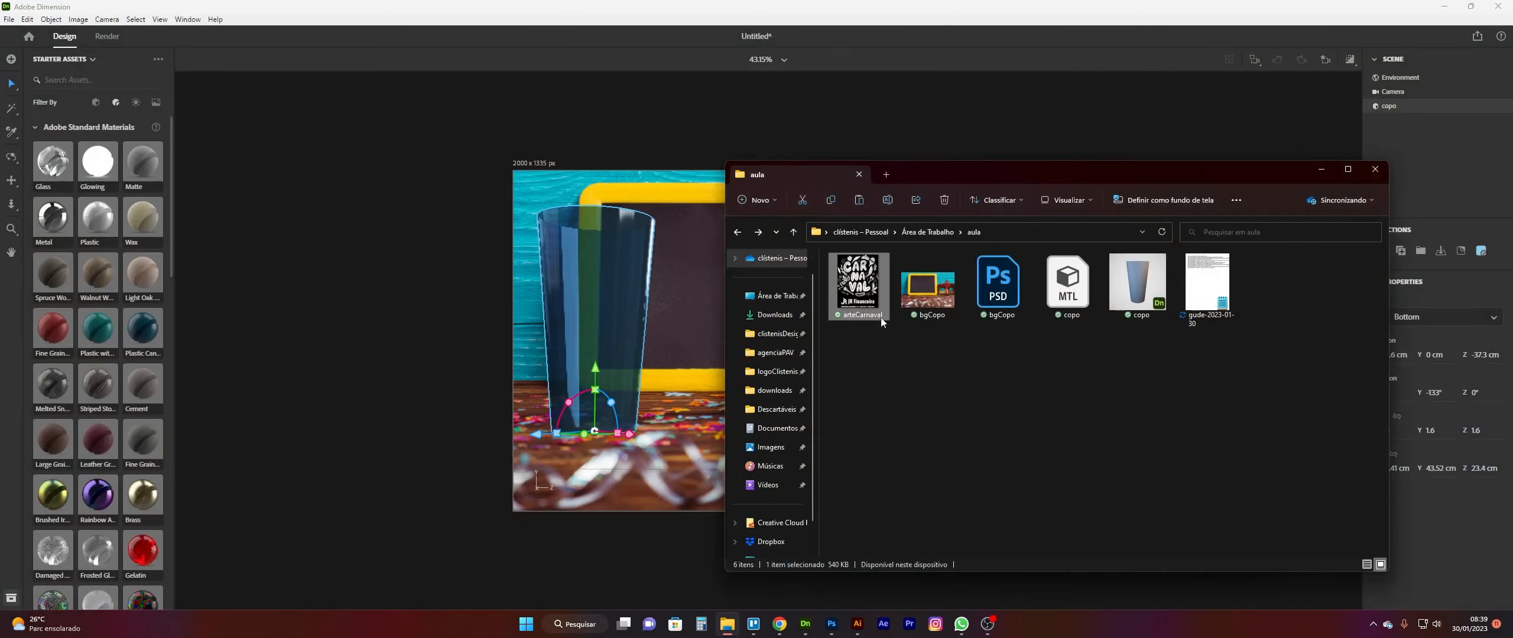
Step: Place the arteCarnaval image from the aula folder on the cup as a decal, scale it to about 17.9% and center it on the front
{"action": "left_click_drag", "start_coordinate": [868, 291], "coordinate": [599, 338]}
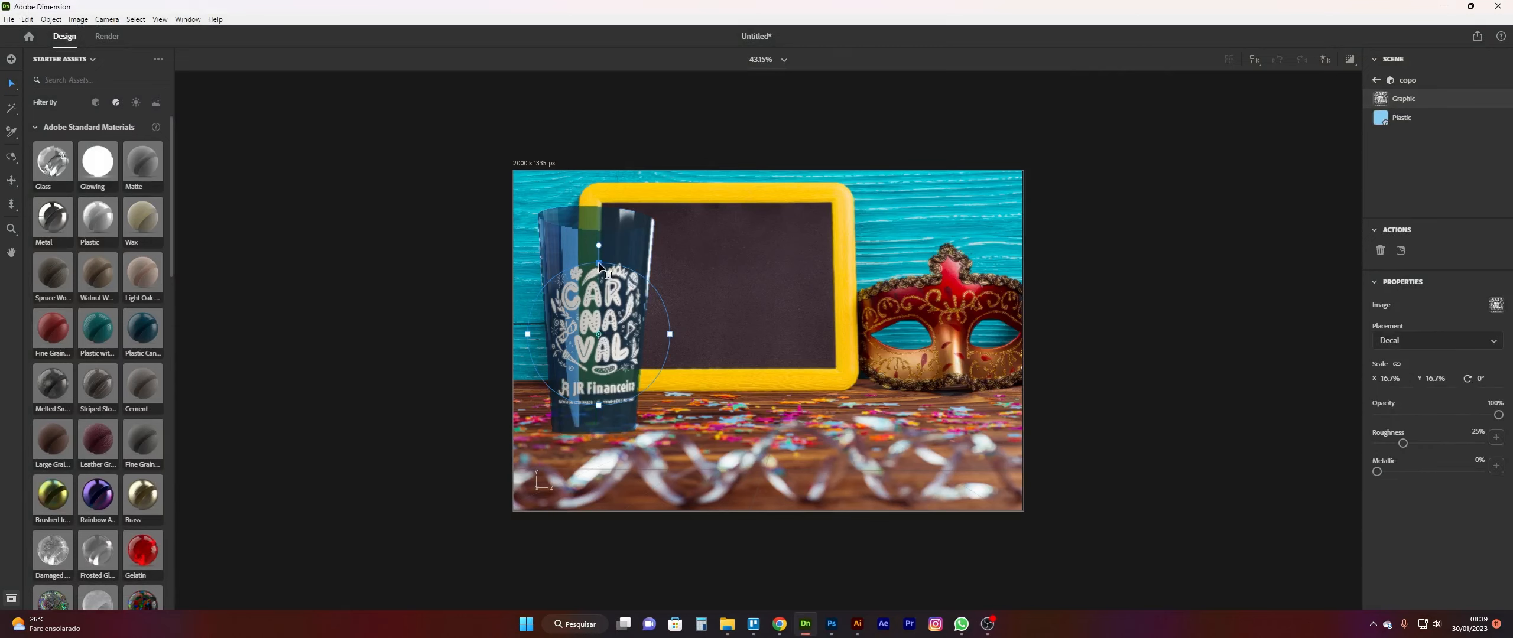
{"action": "mouse_move", "coordinate": [599, 263]}
{"action": "left_mouse_down"}
{"action": "mouse_move", "coordinate": [604, 203]}
{"action": "mouse_move", "coordinate": [607, 262]}
{"action": "left_mouse_up"}
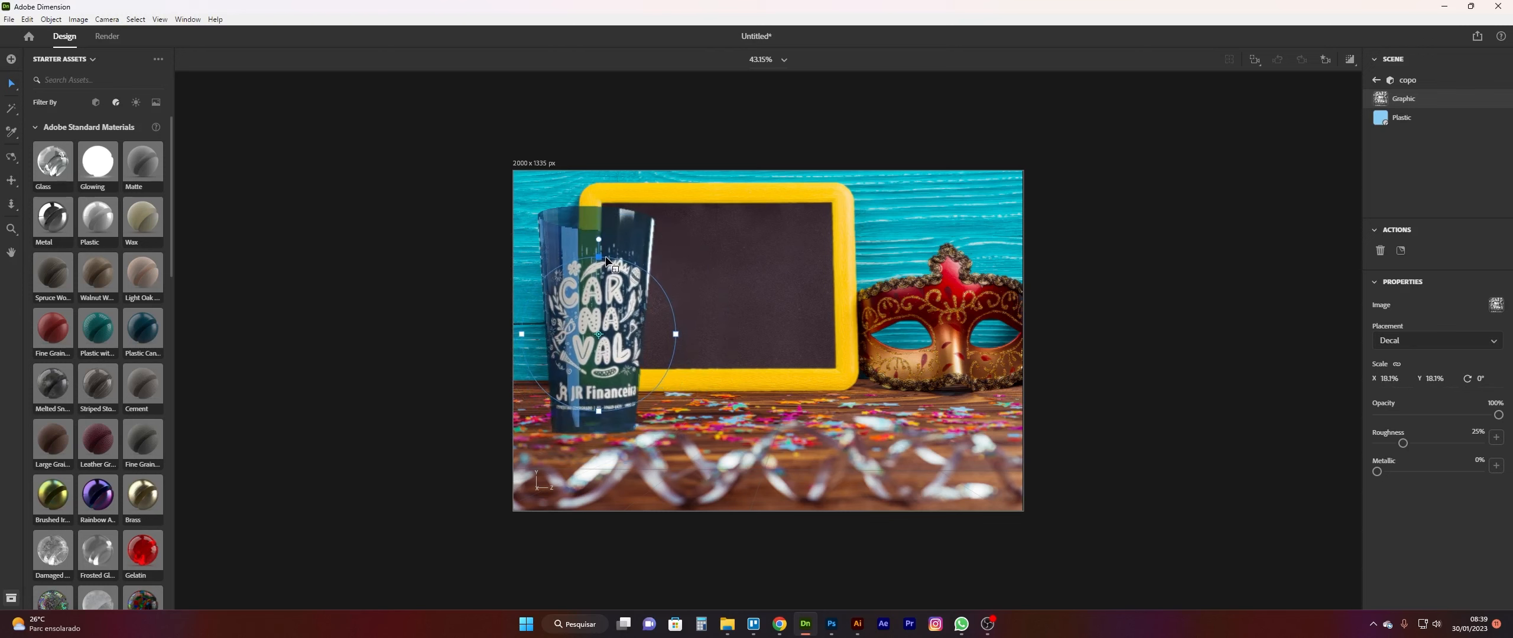
{"action": "mouse_move", "coordinate": [598, 341]}
{"action": "left_mouse_down"}
{"action": "mouse_move", "coordinate": [653, 324]}
{"action": "mouse_move", "coordinate": [541, 331]}
{"action": "mouse_move", "coordinate": [593, 323]}
{"action": "left_mouse_up"}
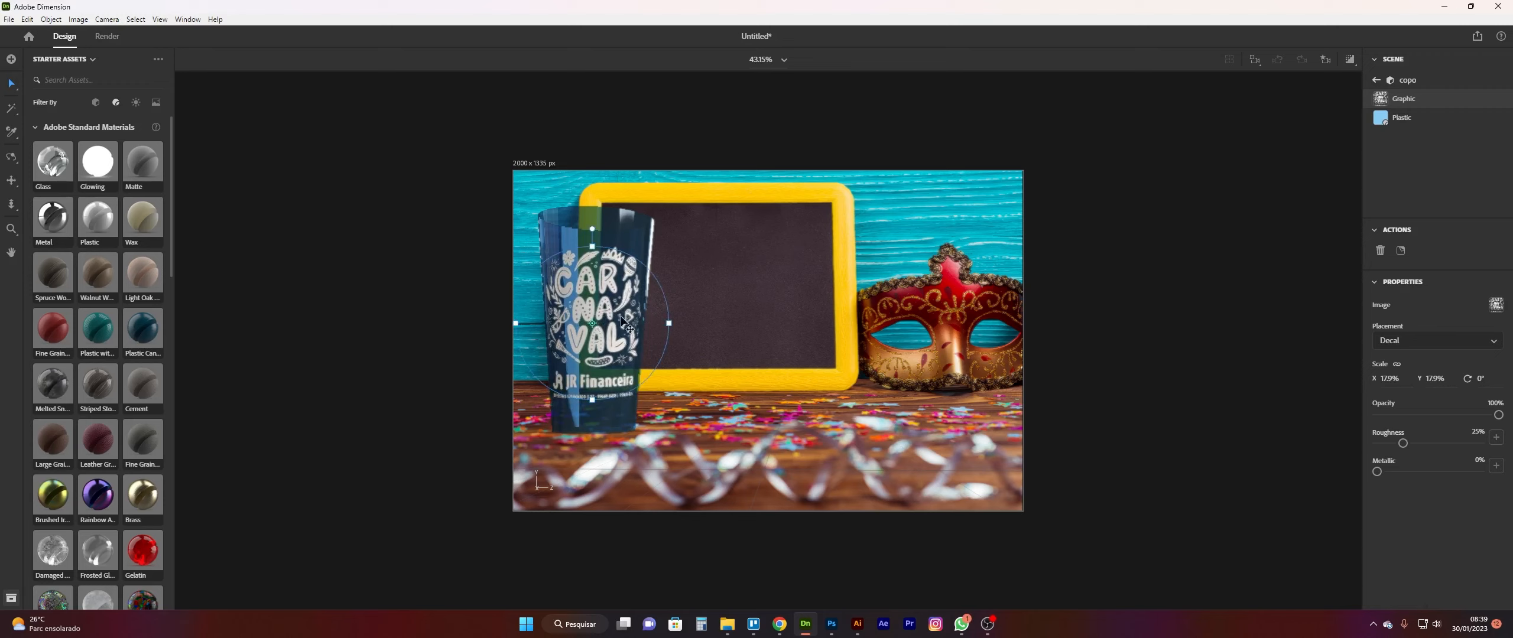
{"action": "left_click", "coordinate": [1090, 325]}
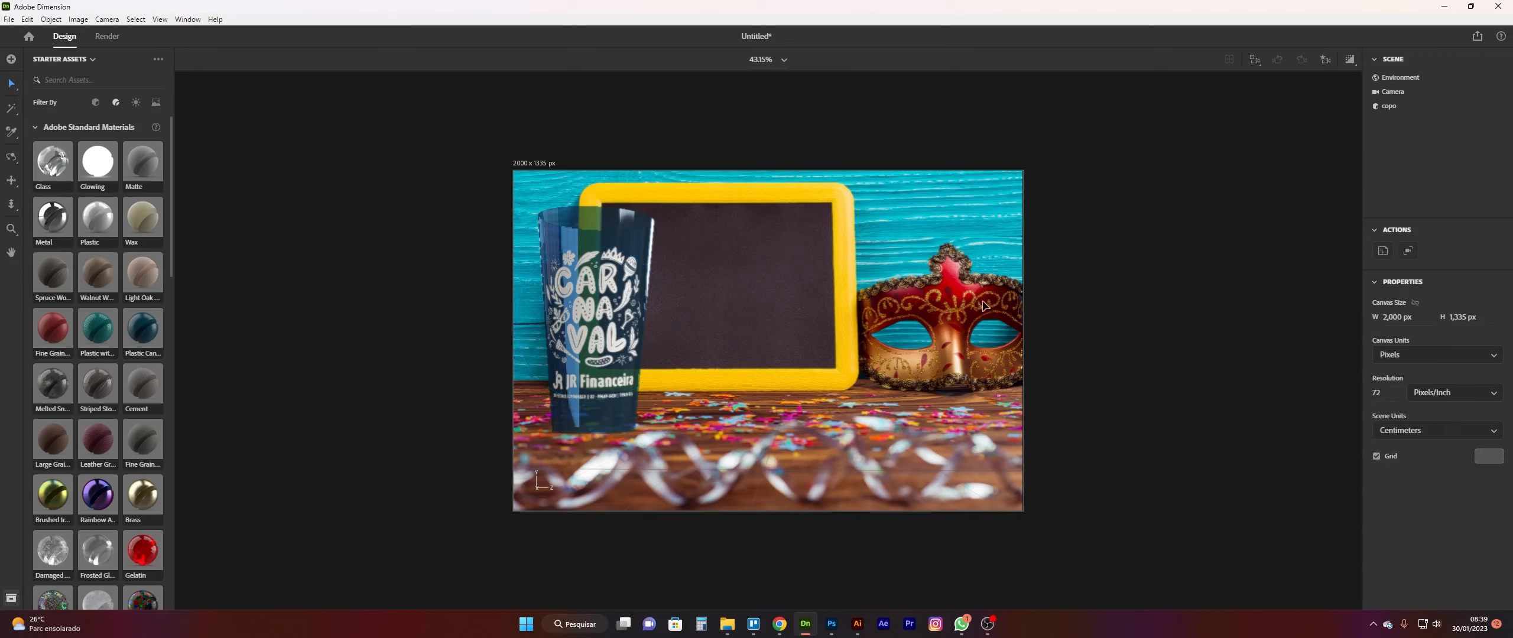
Step: Change the base color of the cup's Plastic material to light purple, RGB 221, 136, 242
{"action": "left_click", "coordinate": [613, 243]}
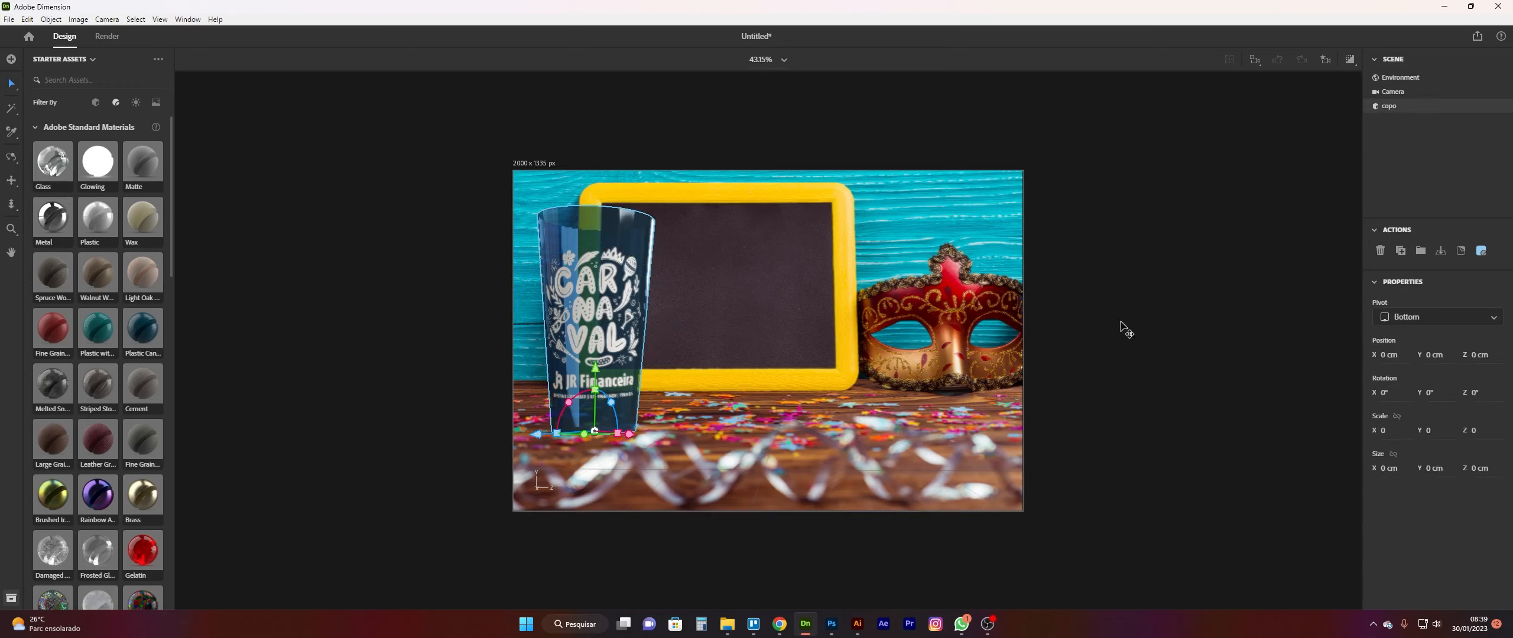
{"action": "left_click", "coordinate": [1482, 252]}
{"action": "left_click", "coordinate": [1496, 304]}
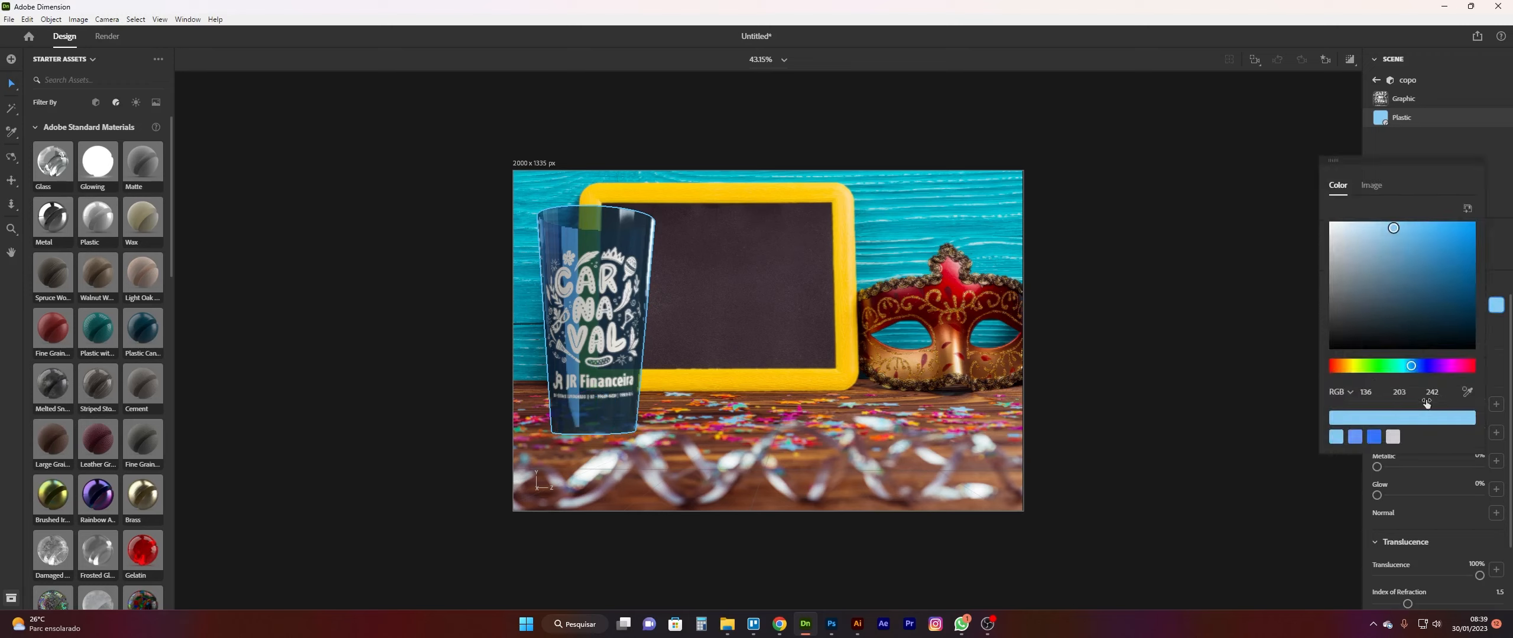
{"action": "left_click_drag", "start_coordinate": [1370, 369], "coordinate": [1447, 373]}
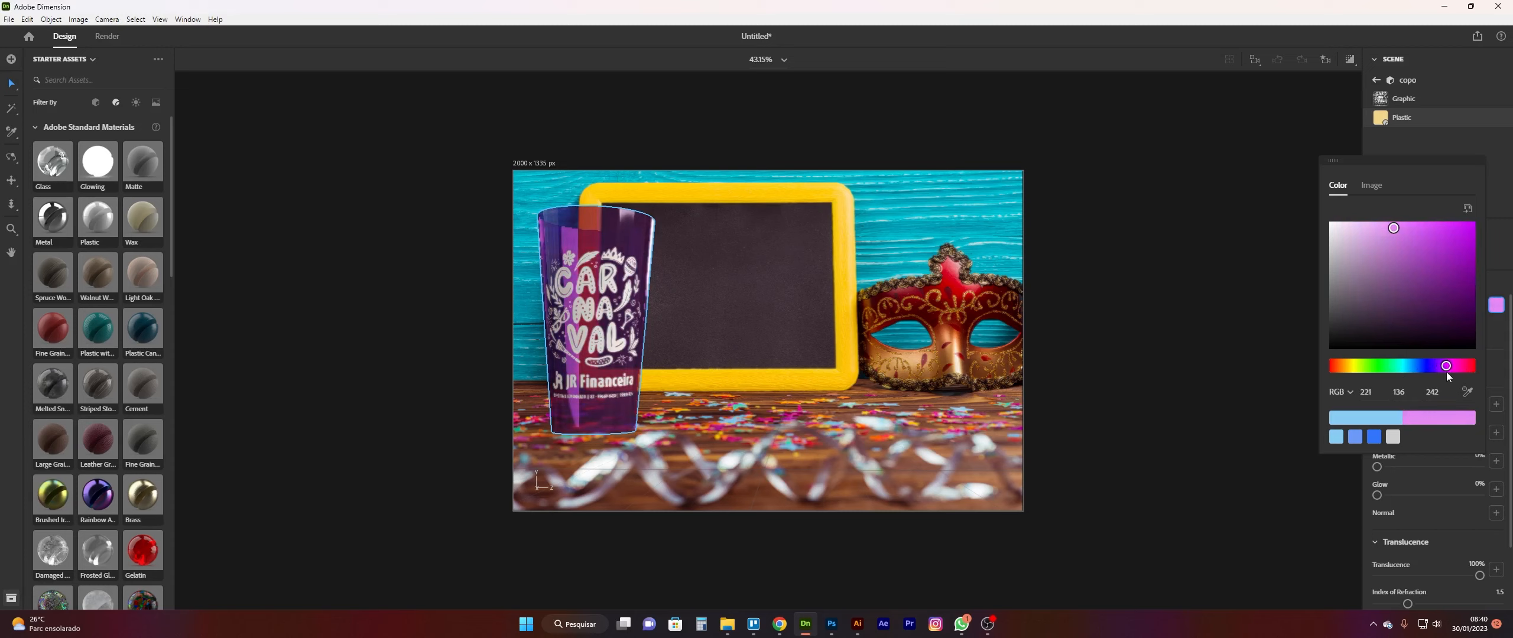
{"action": "left_click", "coordinate": [1130, 284]}
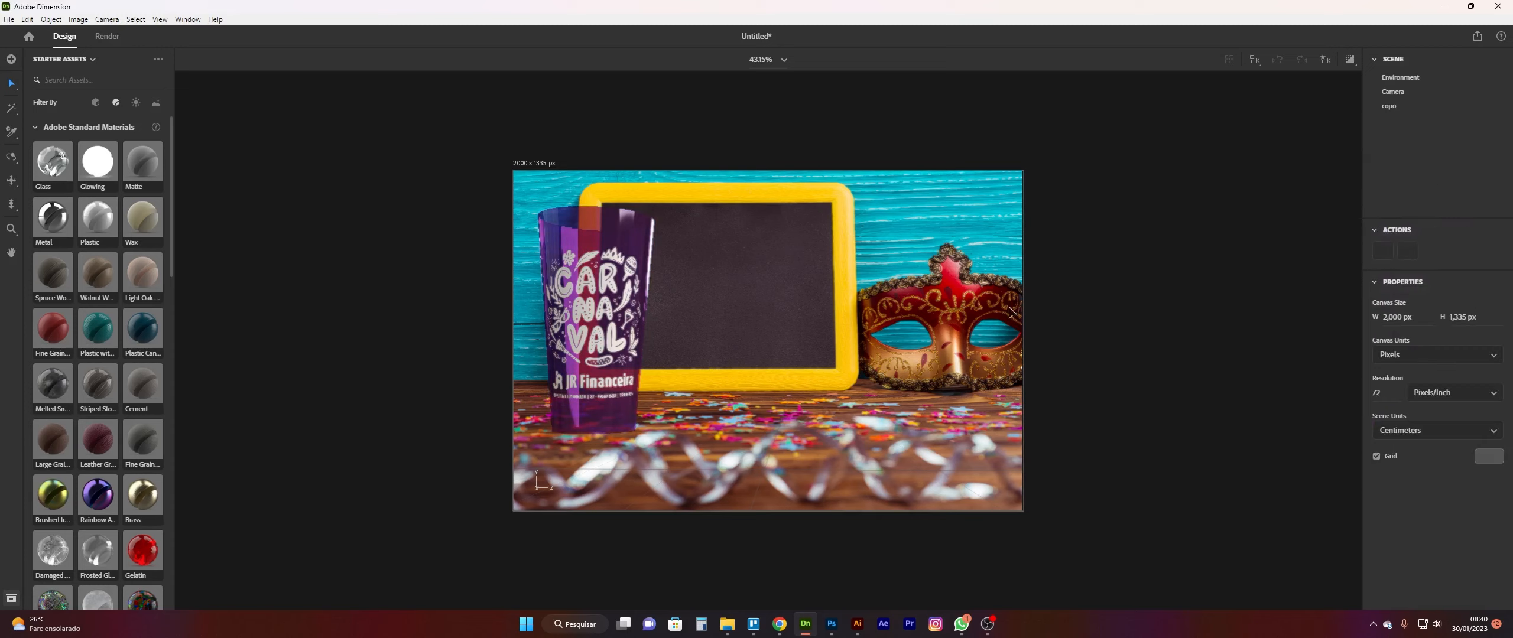
Step: Check the cup's look in the scene with the render preview
{"action": "left_click", "coordinate": [1357, 63]}
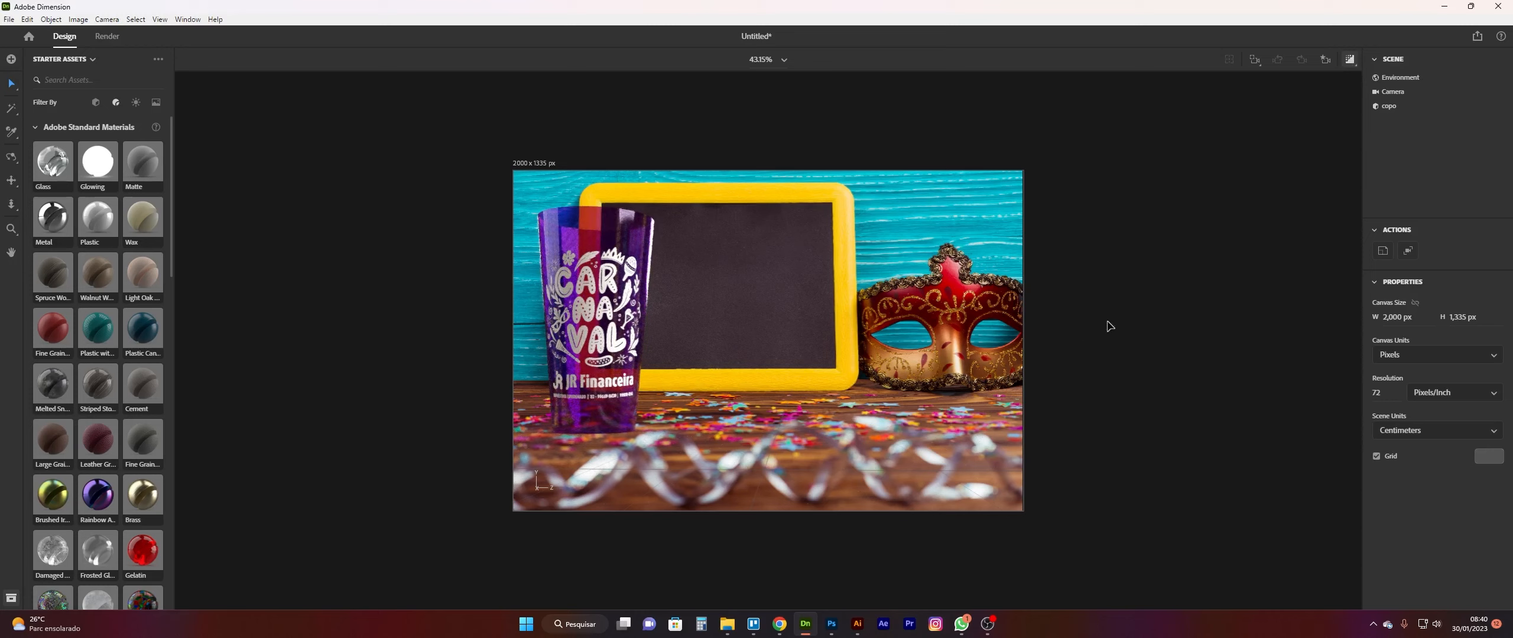
{"action": "left_click", "coordinate": [1349, 69]}
{"action": "left_click", "coordinate": [1350, 63]}
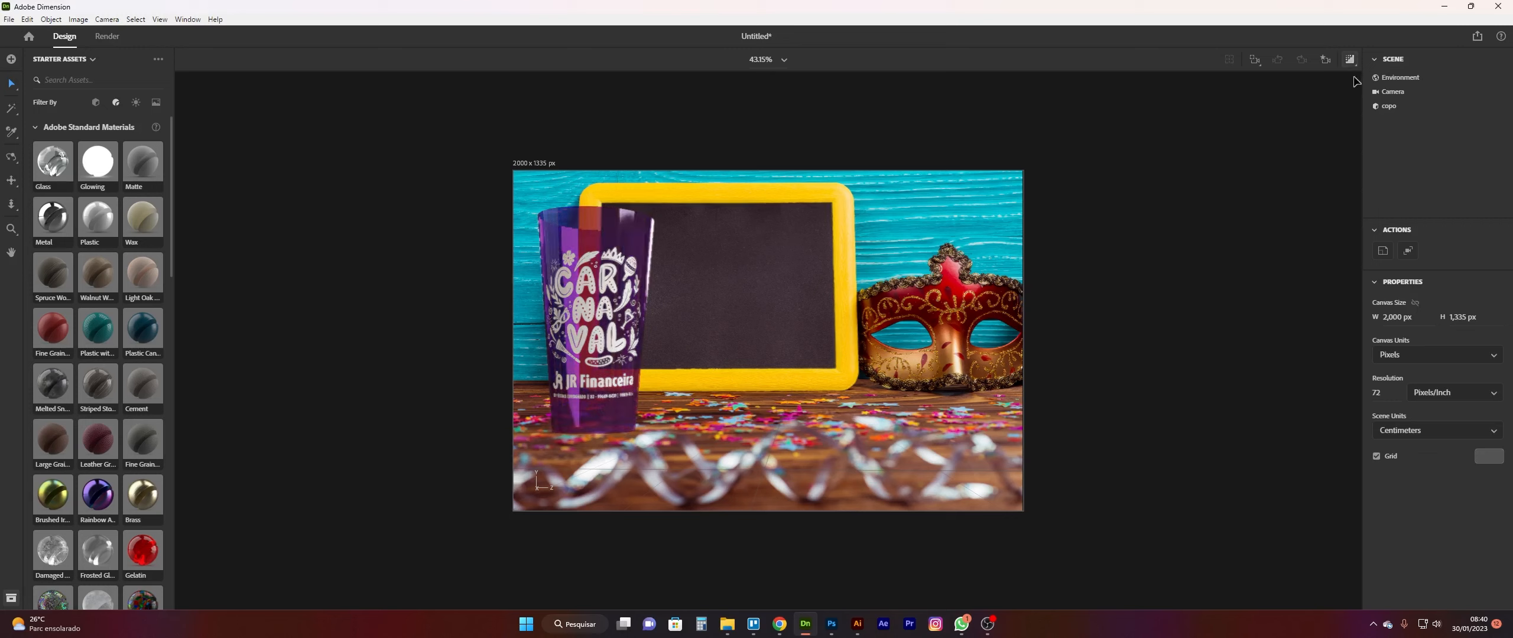
Step: Compare the cup's shadow on the table with the environment's Ground Plane switched off and on
{"action": "left_click", "coordinate": [981, 334]}
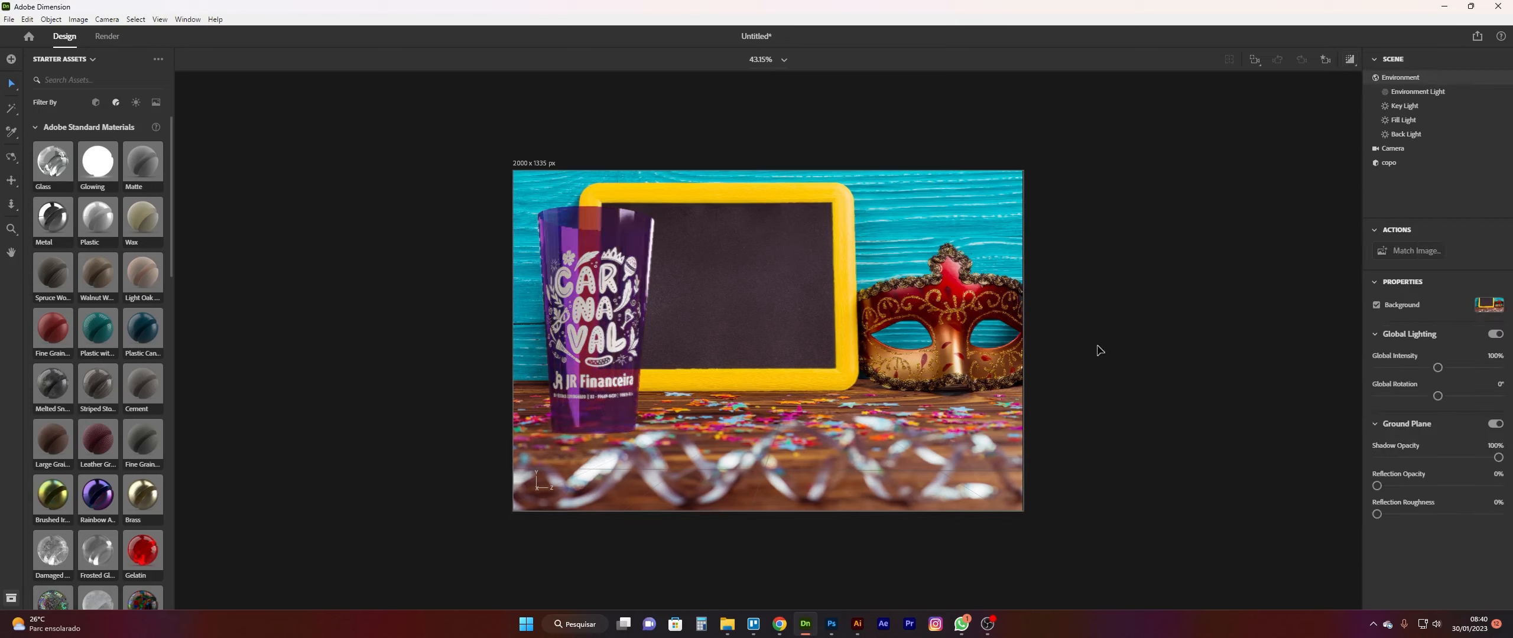
{"action": "left_click", "coordinate": [1498, 425]}
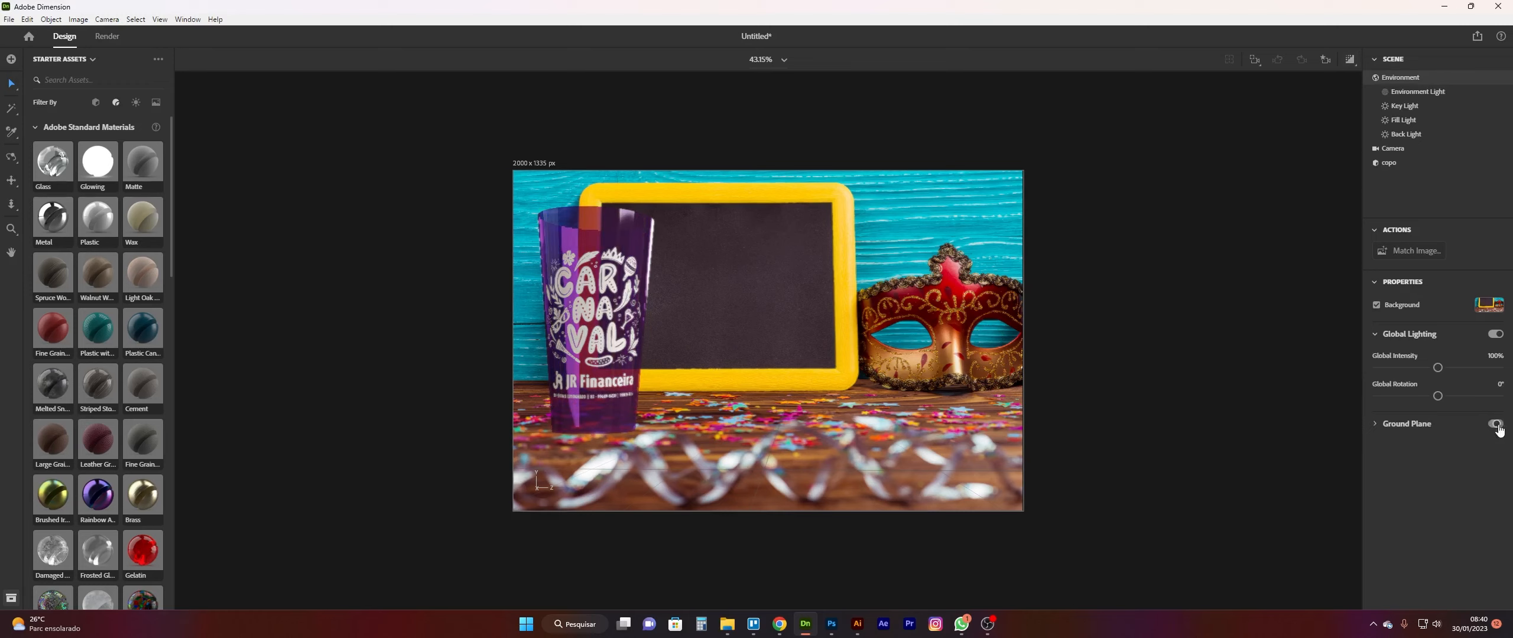
{"action": "left_click", "coordinate": [1496, 425]}
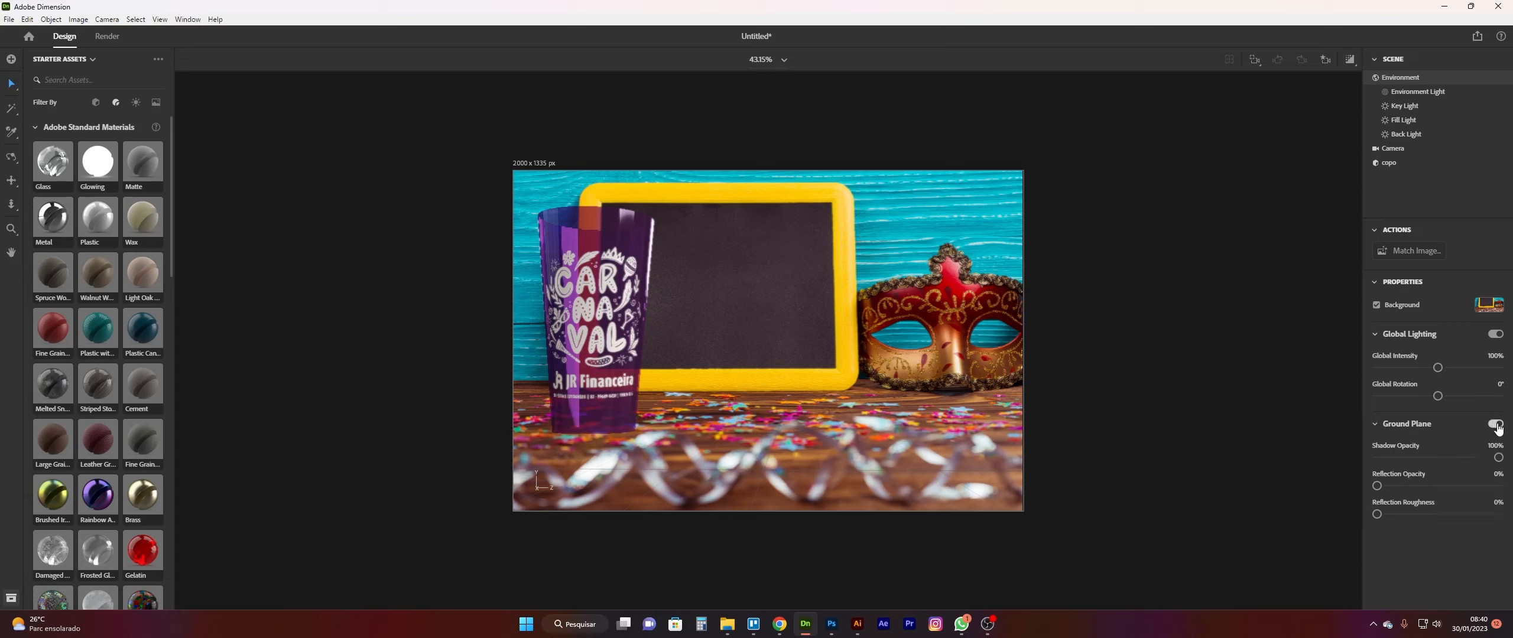
{"action": "left_click", "coordinate": [1496, 425]}
{"action": "left_click", "coordinate": [1497, 424]}
{"action": "left_click", "coordinate": [1496, 425]}
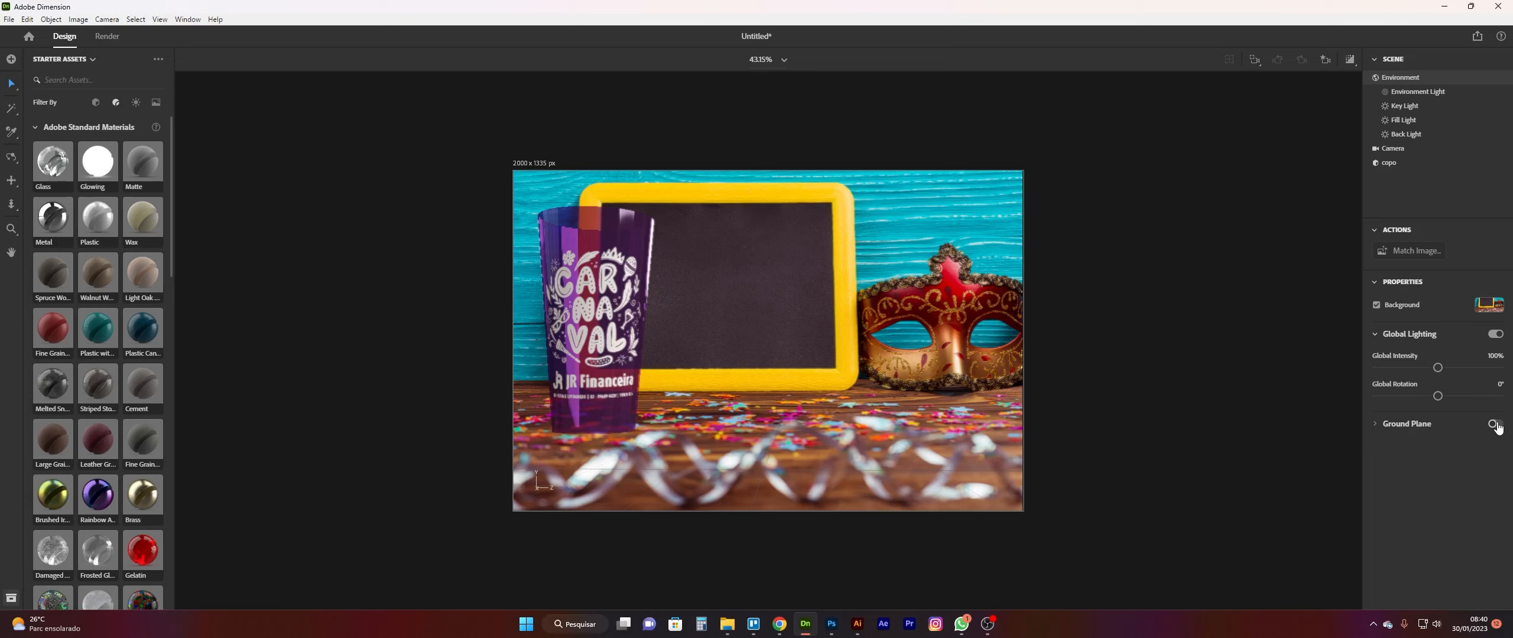
{"action": "left_click", "coordinate": [1496, 424]}
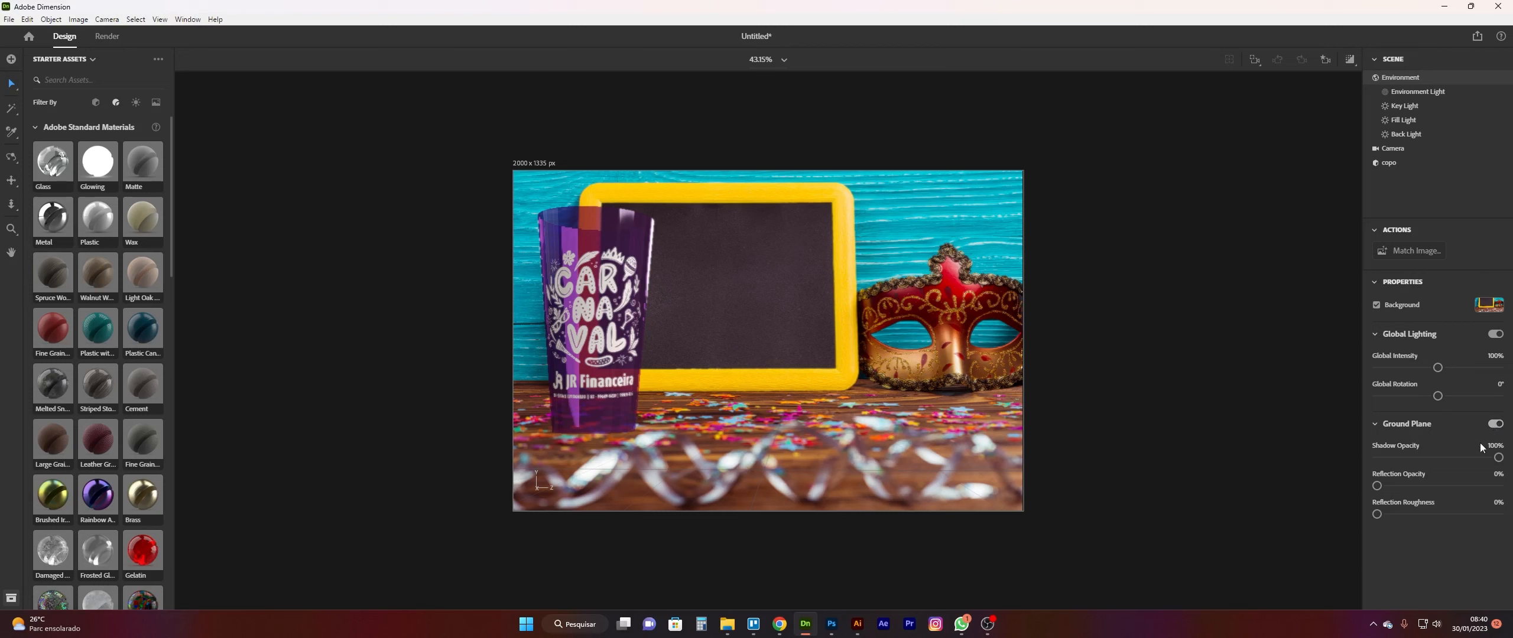
{"action": "mouse_move", "coordinate": [1499, 460]}
{"action": "left_mouse_down"}
{"action": "mouse_move", "coordinate": [1389, 460]}
{"action": "mouse_move", "coordinate": [1512, 457]}
{"action": "left_mouse_up"}
{"action": "left_click", "coordinate": [1498, 425]}
{"action": "left_click", "coordinate": [1498, 426]}
{"action": "left_click", "coordinate": [1497, 424]}
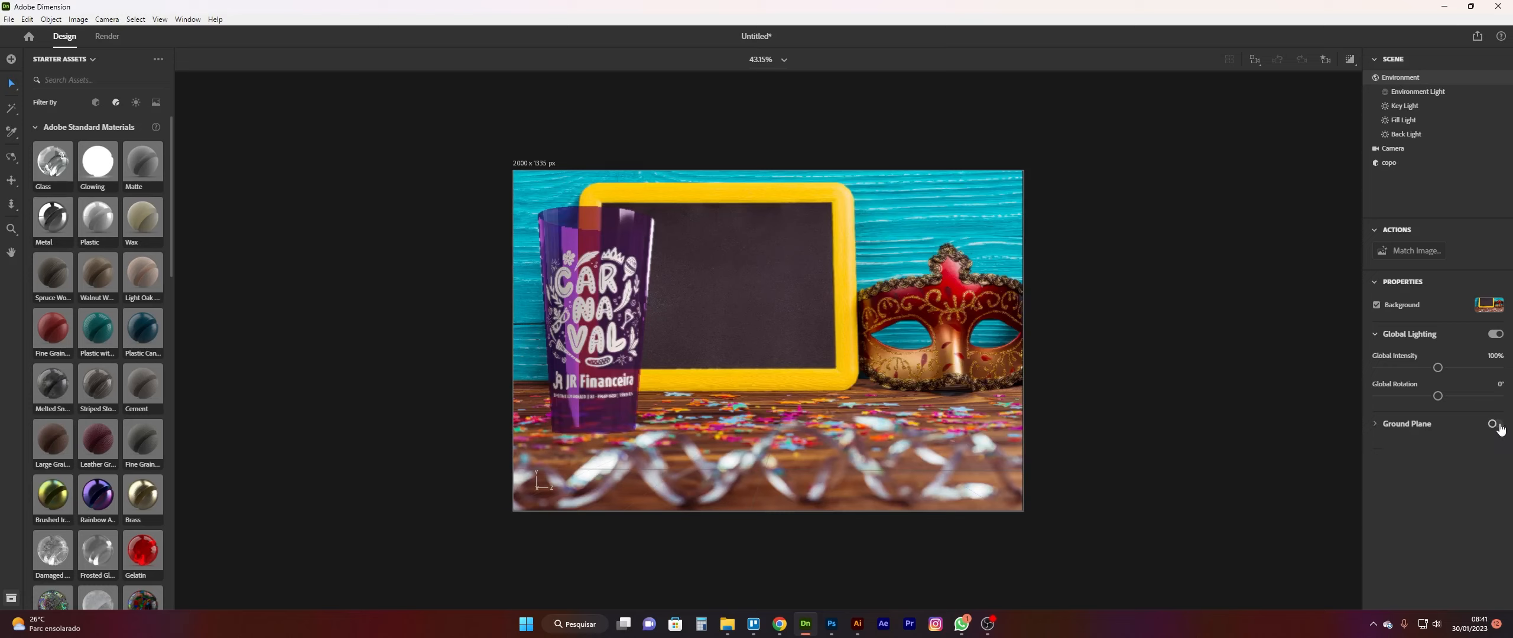
{"action": "left_click", "coordinate": [1499, 425]}
{"action": "left_click", "coordinate": [1498, 425]}
{"action": "left_click", "coordinate": [1498, 425]}
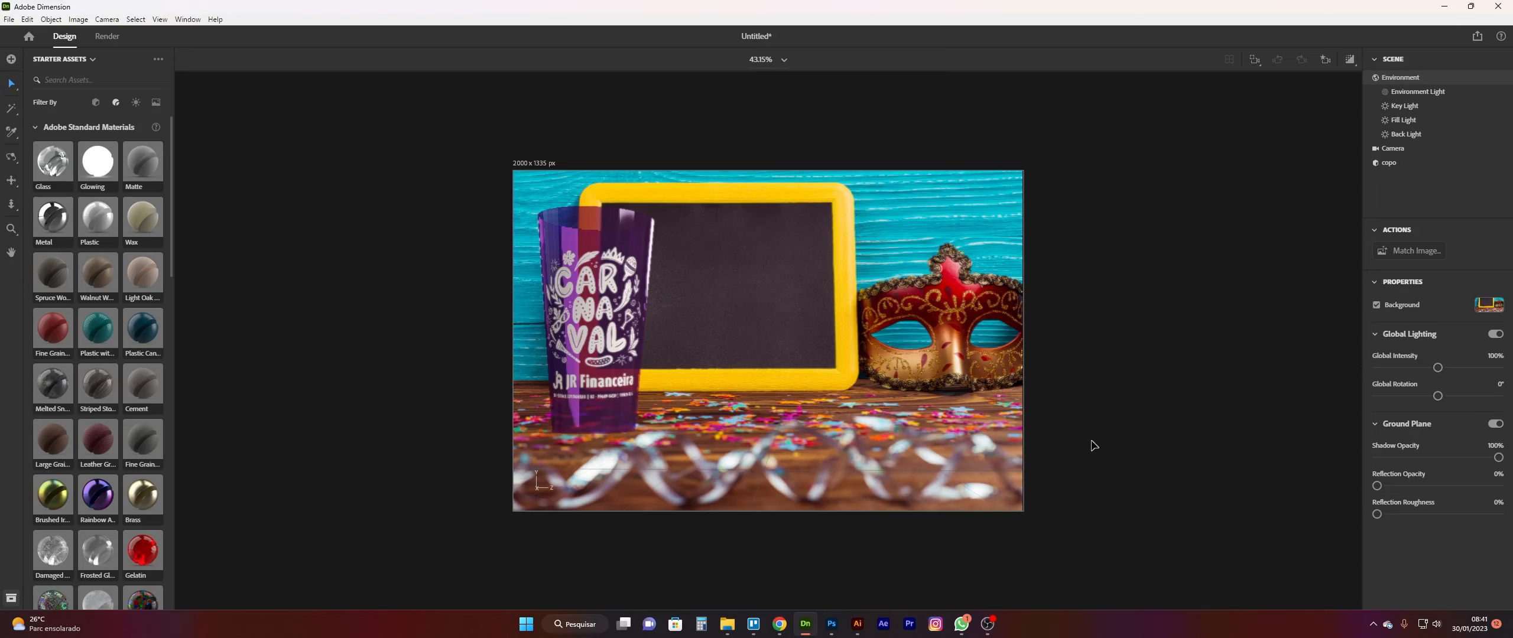
{"action": "left_click", "coordinate": [872, 273]}
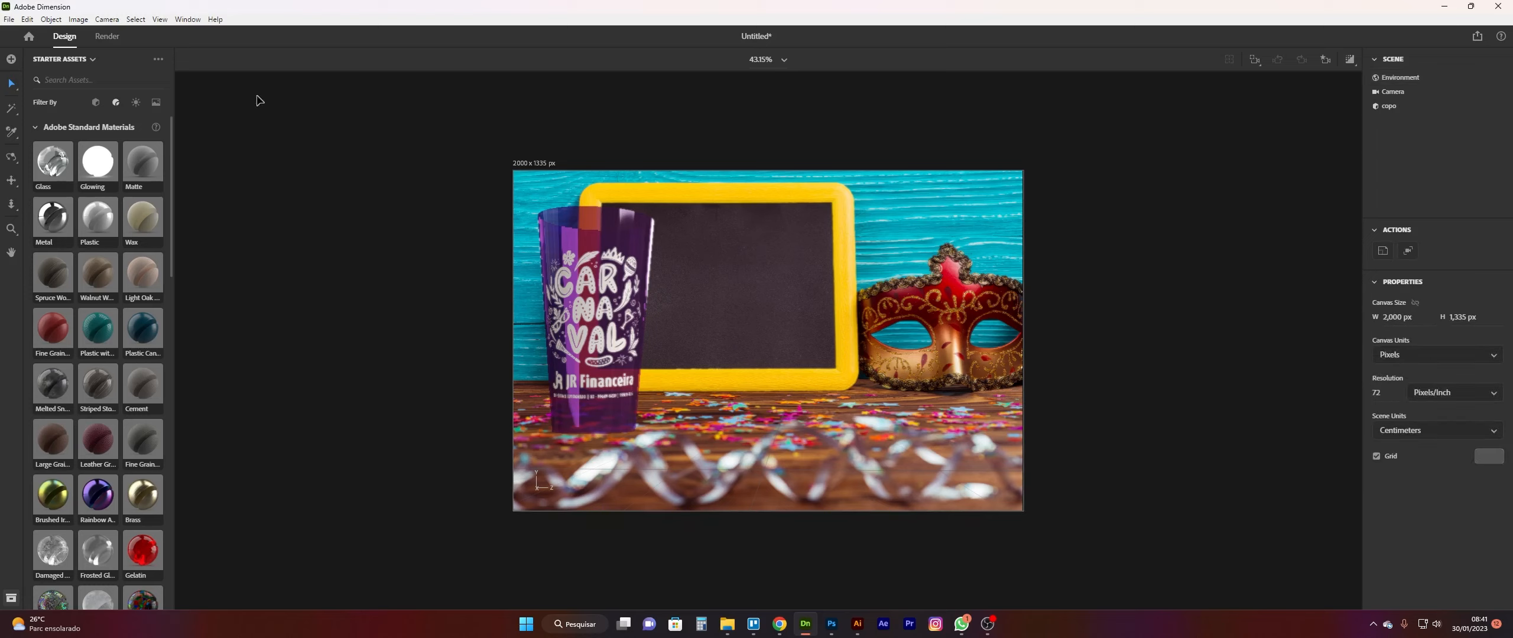
Step: Set the render's save location to the aula folder on the desktop and render the scene
{"action": "left_click", "coordinate": [108, 41]}
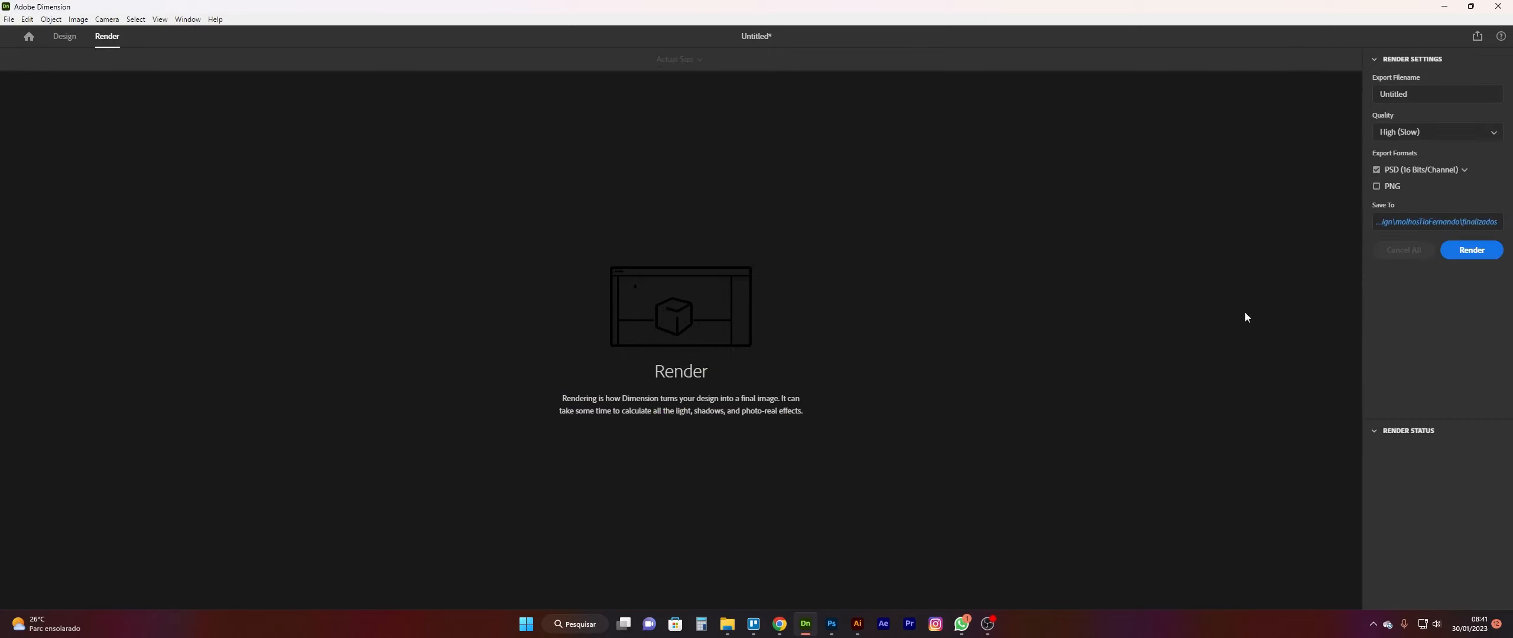
{"action": "left_click", "coordinate": [1446, 223]}
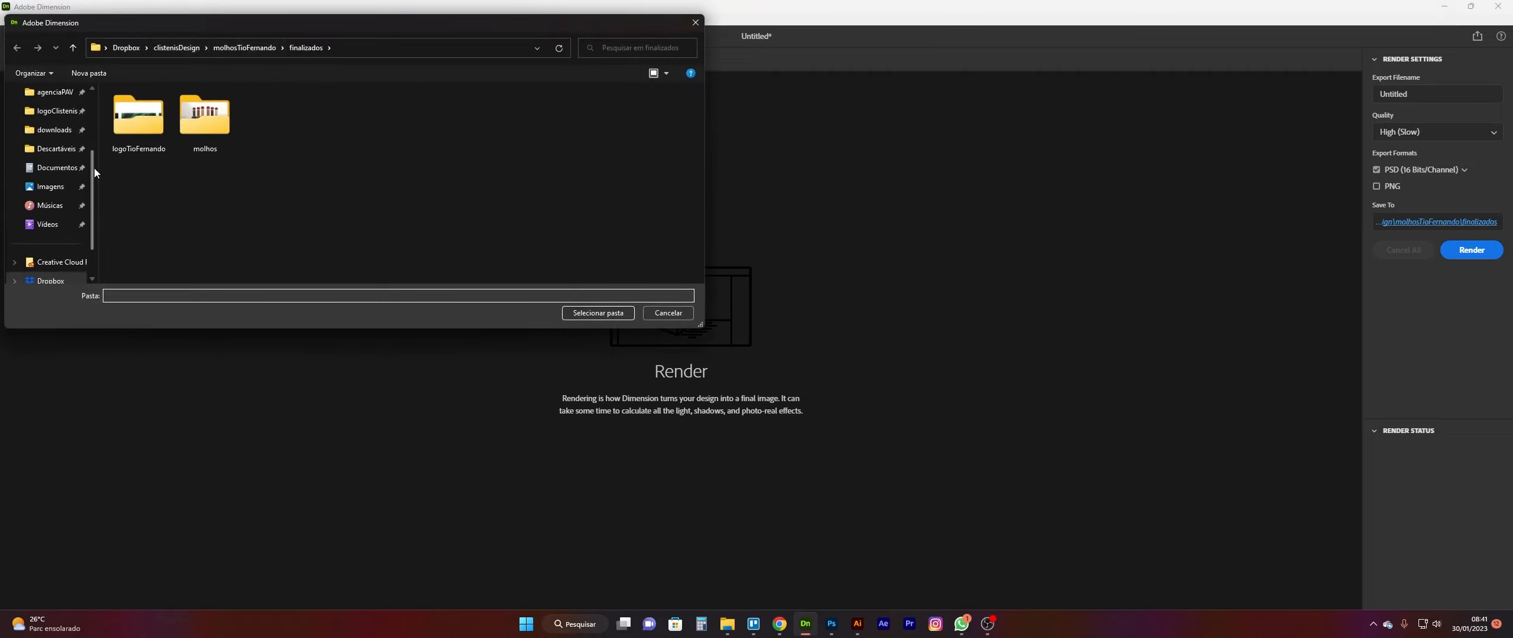
{"action": "scroll", "coordinate": [71, 160], "scroll_direction": "up", "scroll_amount": 3}
{"action": "left_click", "coordinate": [68, 155]}
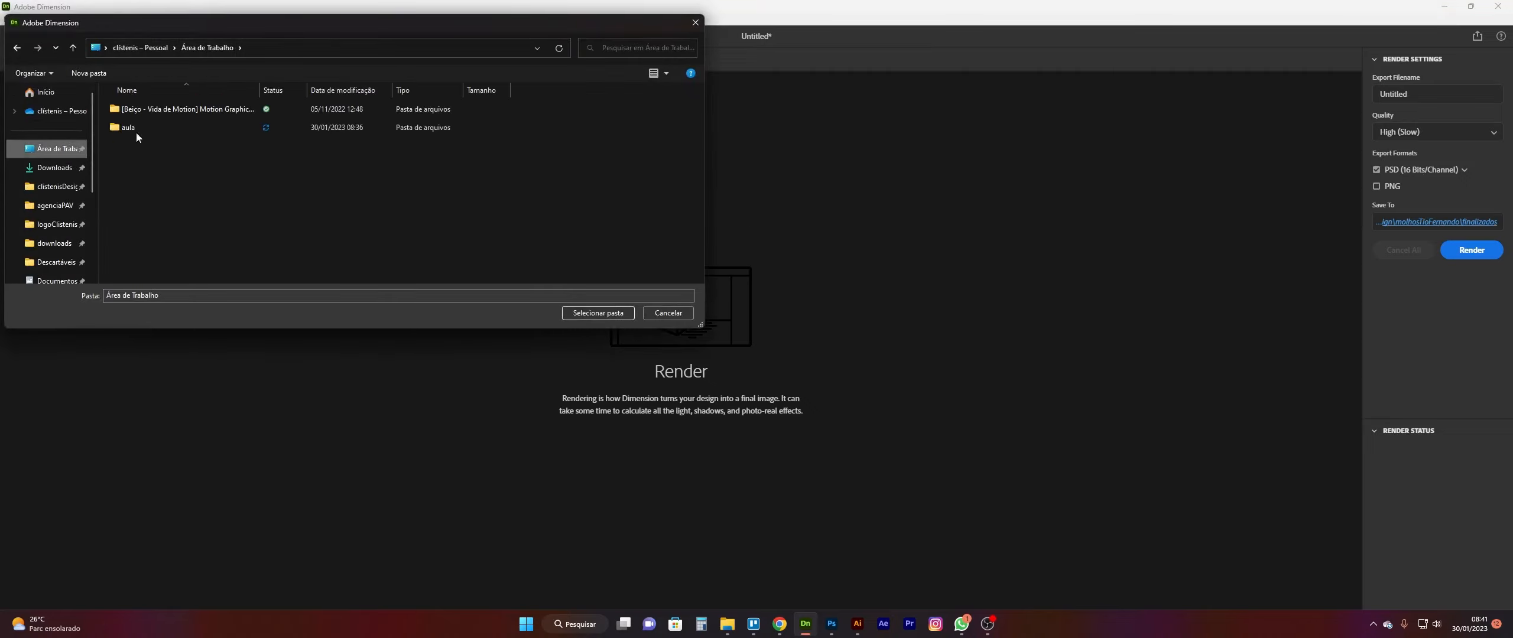
{"action": "double_click", "coordinate": [136, 125]}
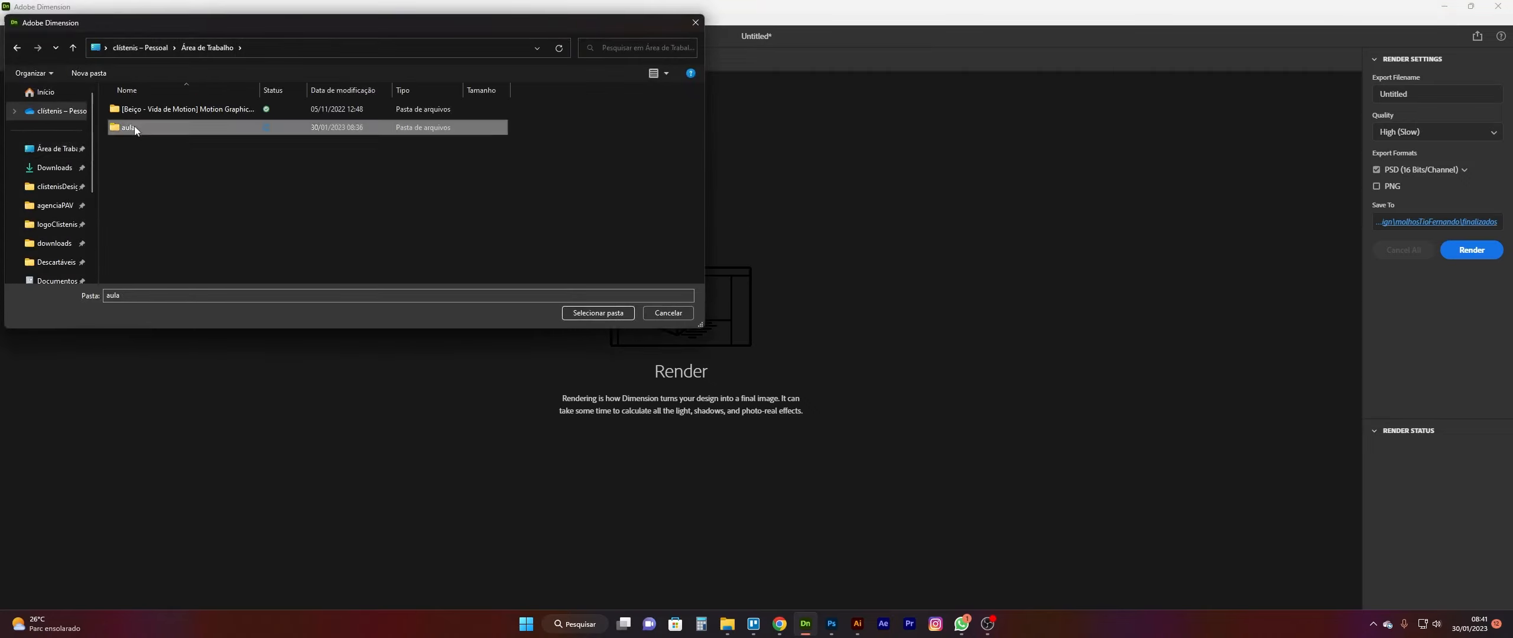
{"action": "left_click", "coordinate": [598, 313]}
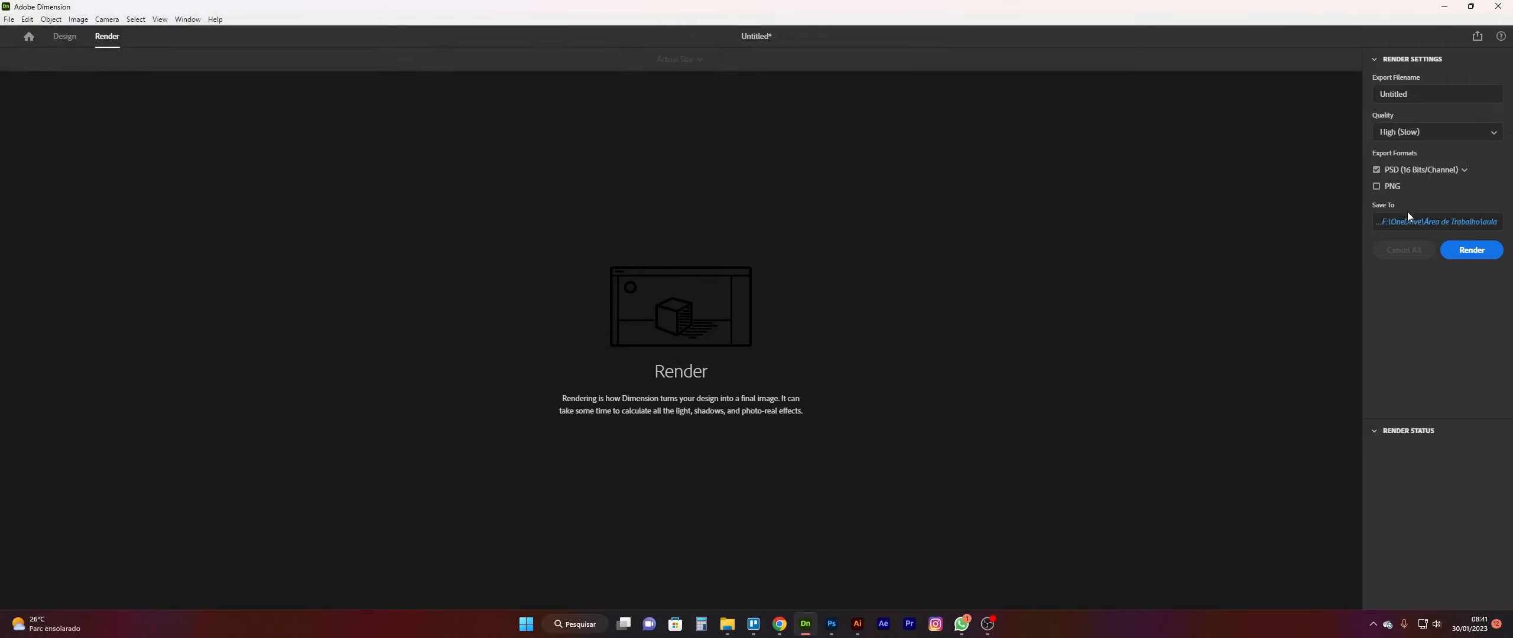
{"action": "left_click", "coordinate": [1472, 254]}
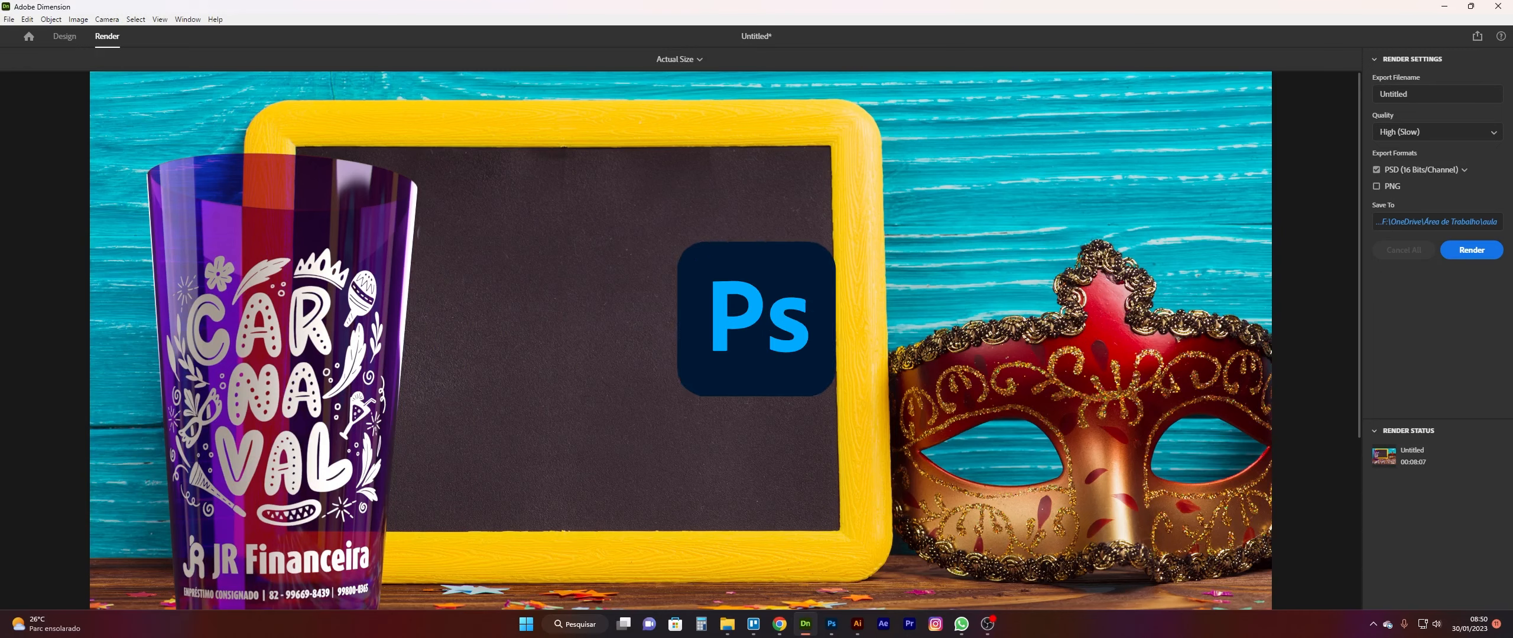
Step: Switch to Photoshop and open the rendered Untitled PSD from the aula folder
{"action": "left_click", "coordinate": [832, 626]}
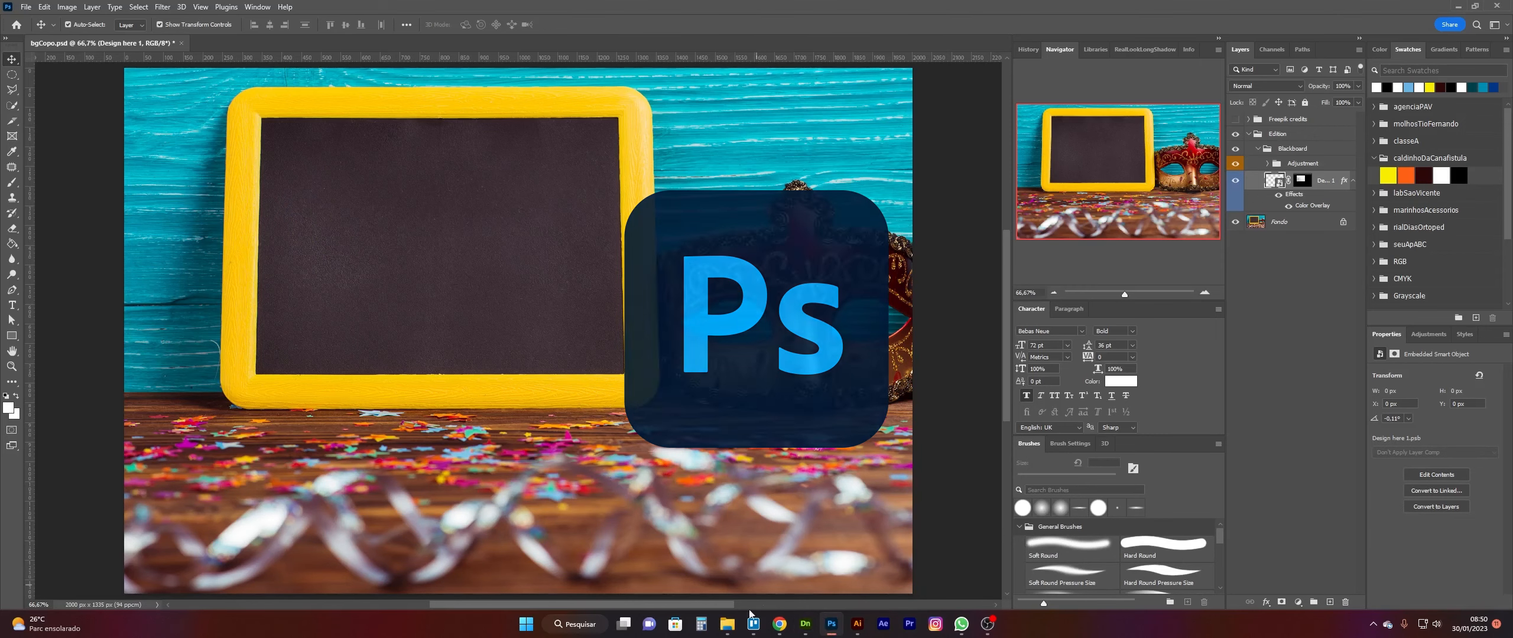
{"action": "left_click", "coordinate": [727, 624]}
{"action": "left_click", "coordinate": [956, 354]}
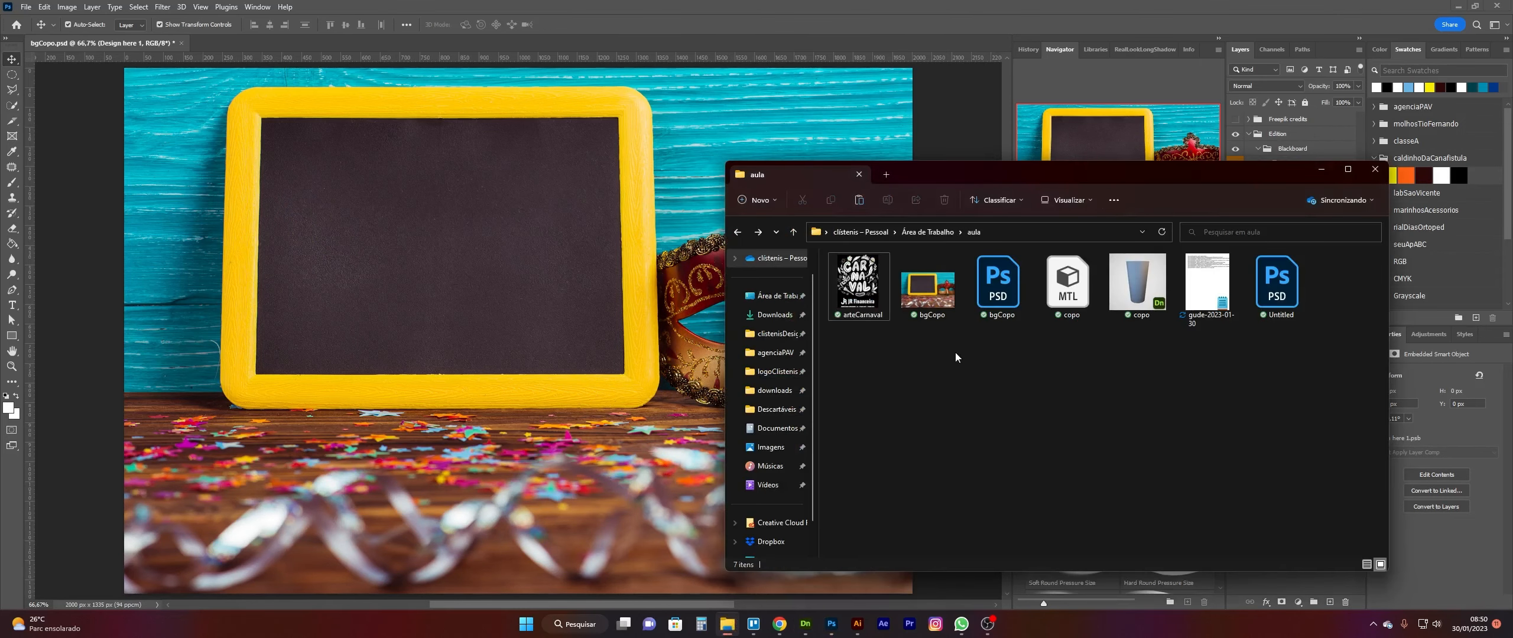
{"action": "left_click", "coordinate": [1299, 305]}
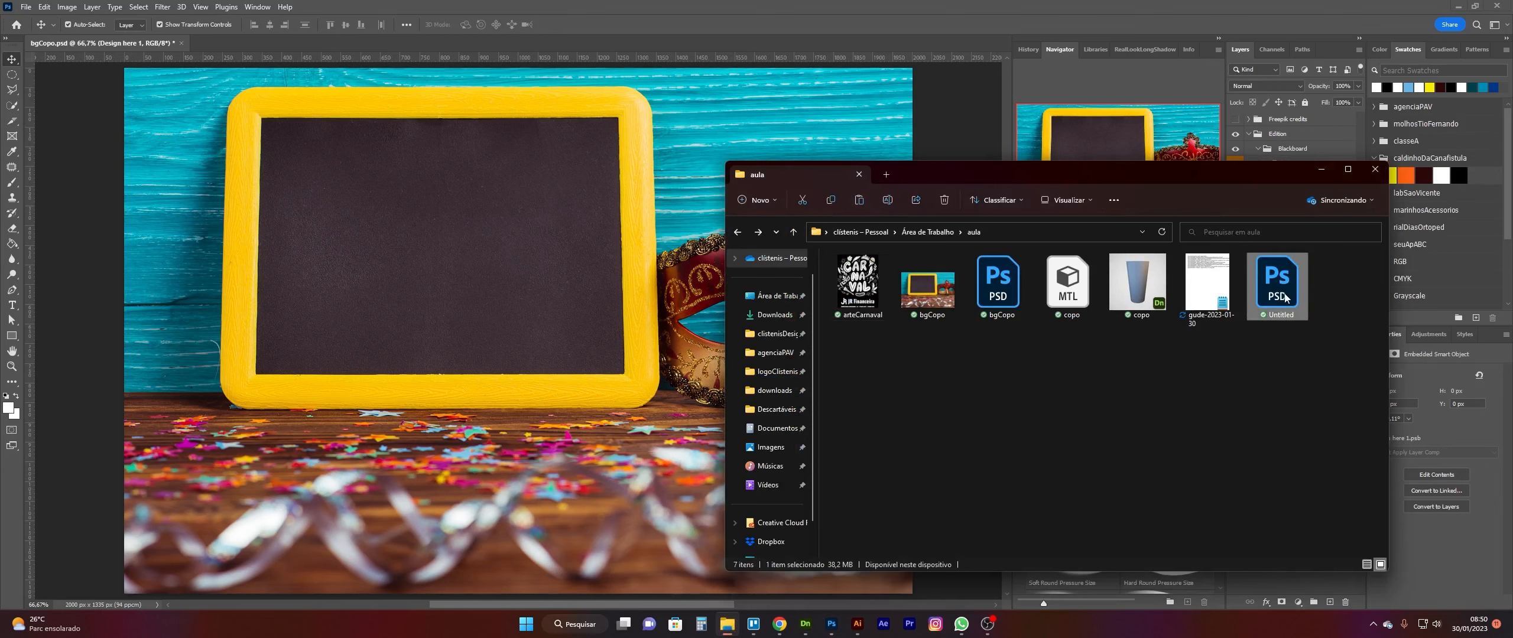
{"action": "double_click", "coordinate": [1286, 295]}
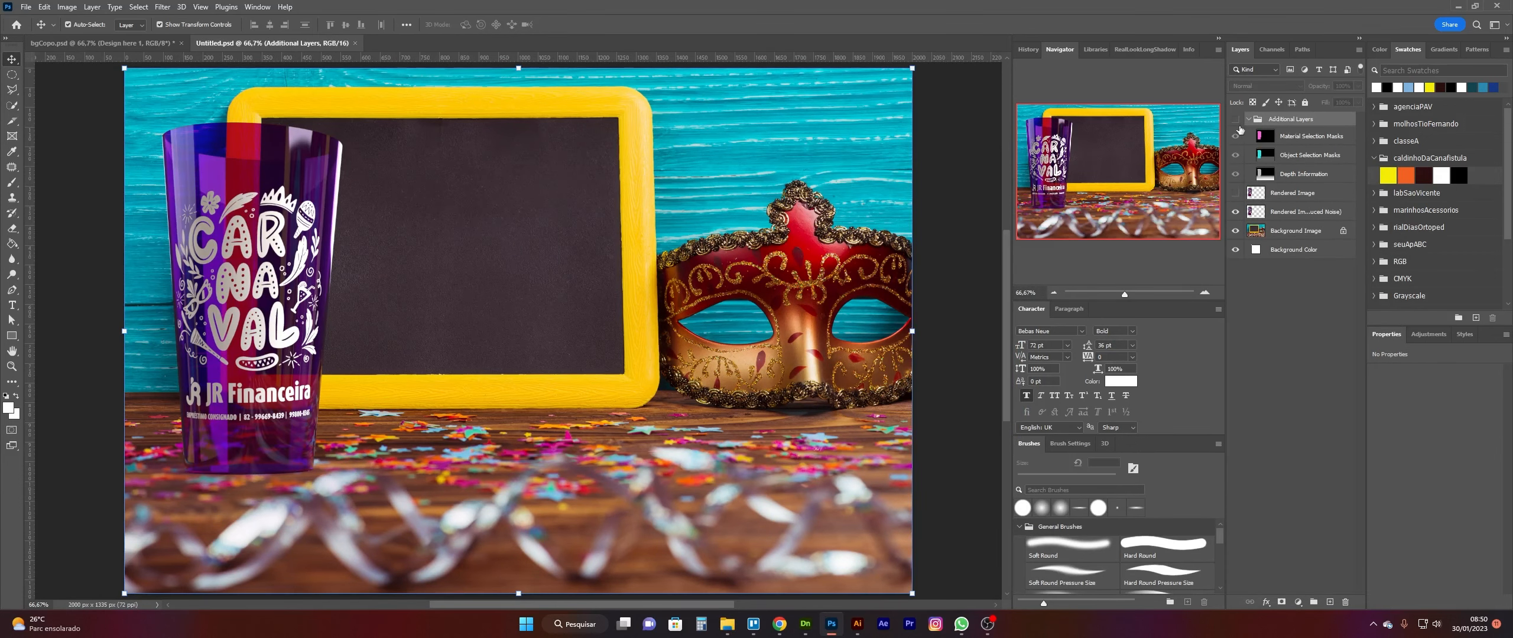
Step: Inspect the cup render with and without the Background Image layer by toggling the layers' visibility
{"action": "left_click", "coordinate": [1235, 212]}
{"action": "left_click", "coordinate": [1235, 213]}
{"action": "left_click", "coordinate": [1235, 231]}
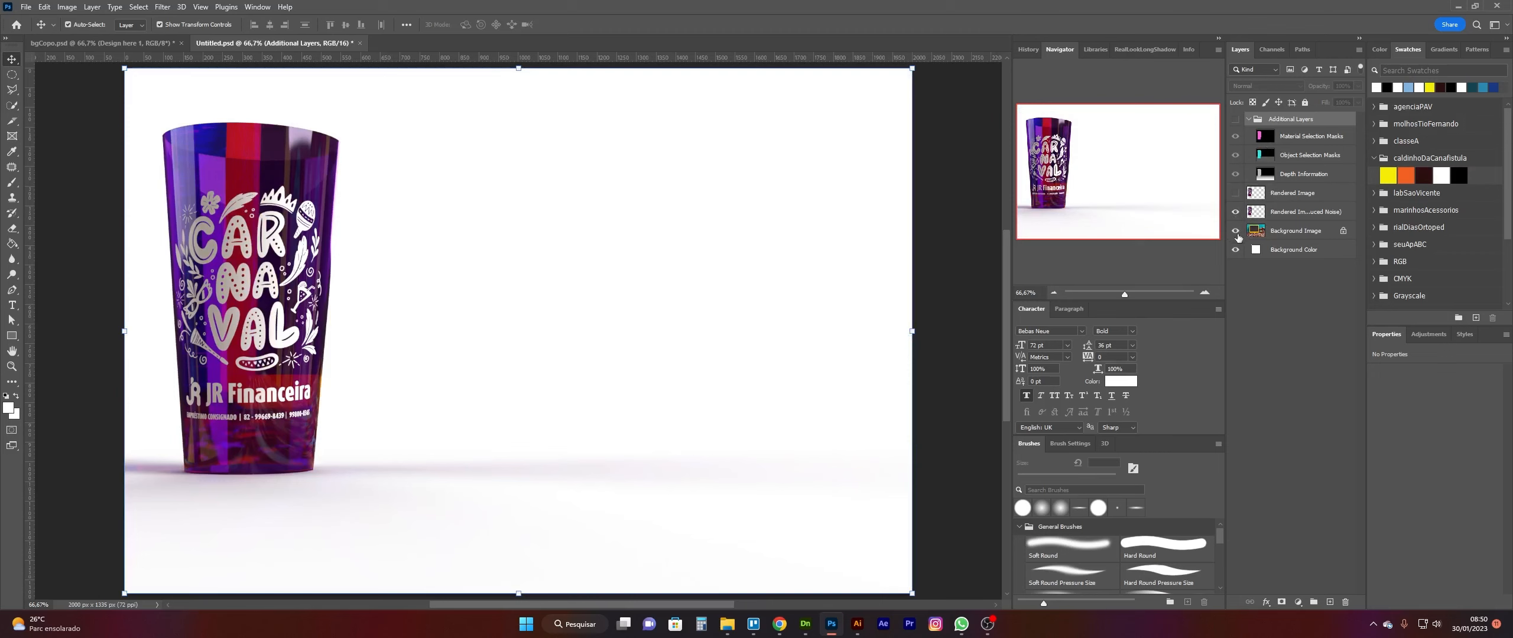
{"action": "left_click", "coordinate": [1235, 232]}
{"action": "left_click", "coordinate": [1235, 232]}
{"action": "left_click", "coordinate": [1236, 230]}
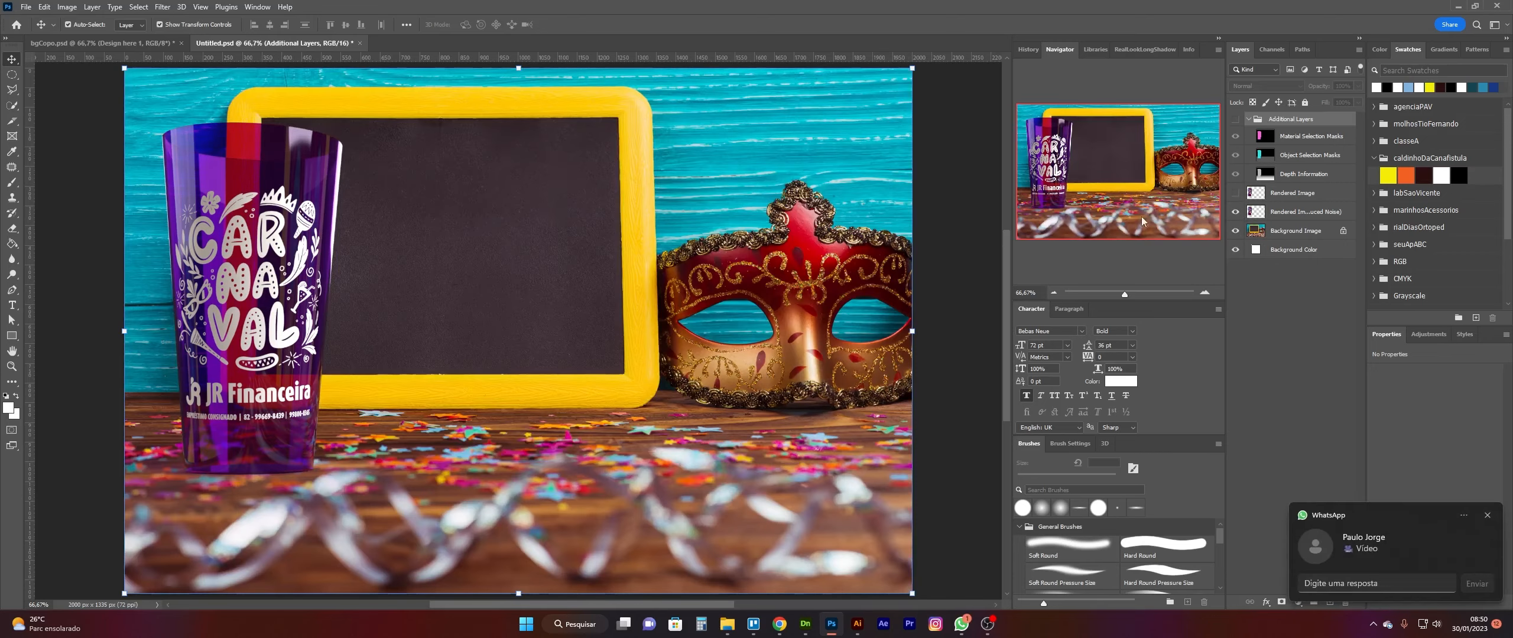
Step: Compare the Rendered Image layer with its reduced-noise version up close at the cup's lower part
{"action": "left_click_drag", "start_coordinate": [266, 394], "coordinate": [450, 372], "text": "ctrl"}
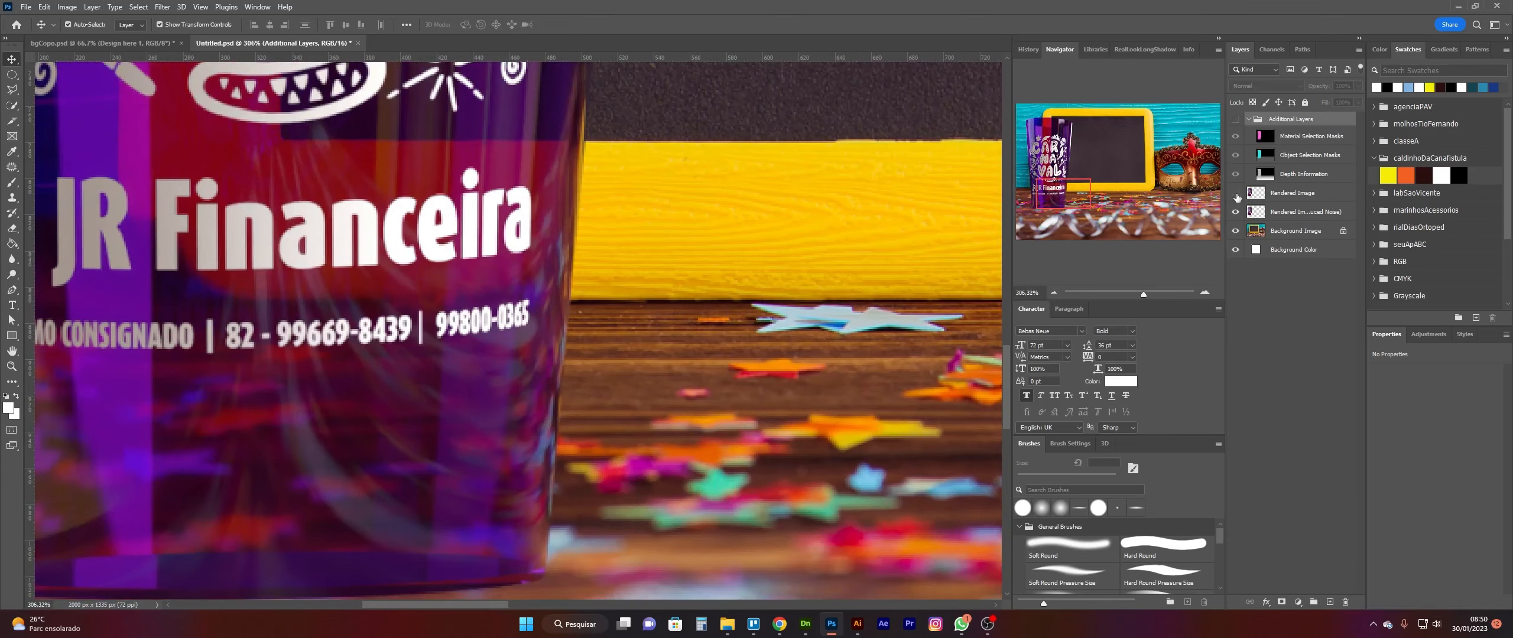
{"action": "left_click", "coordinate": [1236, 211]}
{"action": "left_click", "coordinate": [1237, 194]}
{"action": "left_click_drag", "start_coordinate": [524, 389], "coordinate": [524, 414], "text": "ctrl"}
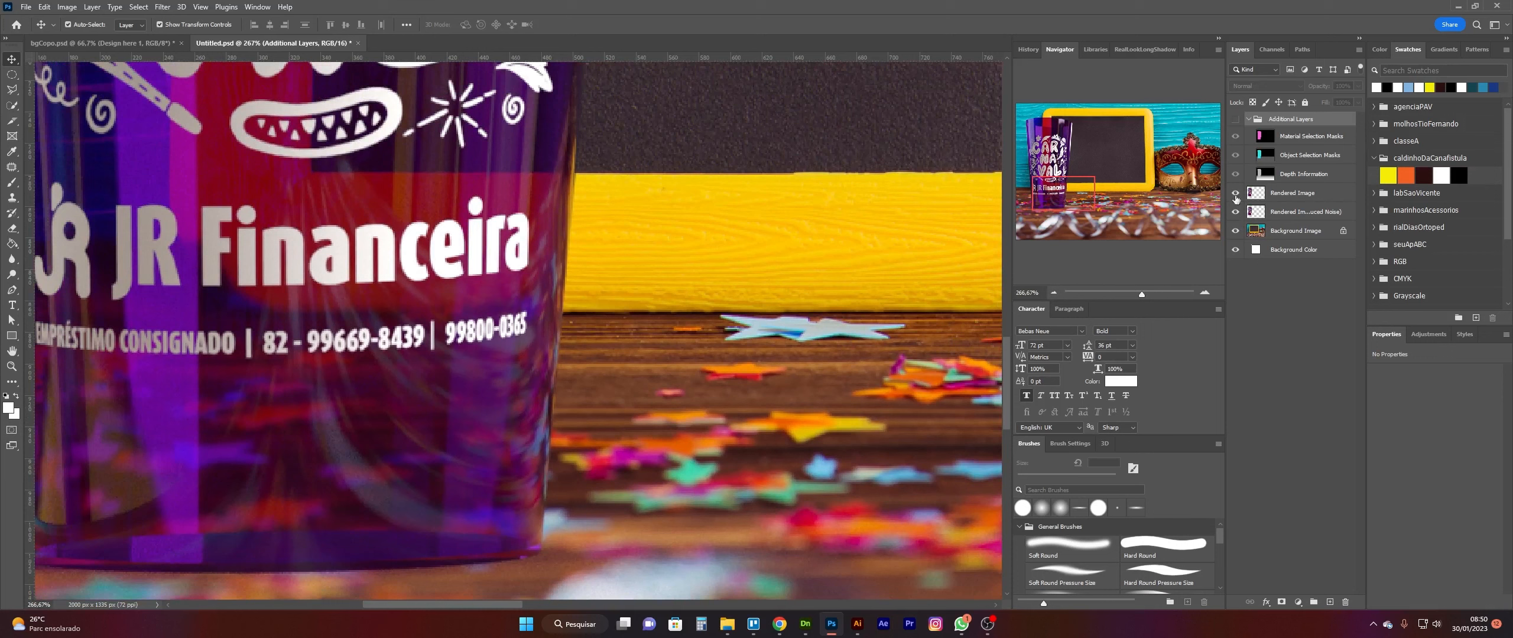
{"action": "left_click", "coordinate": [1235, 211]}
{"action": "left_click", "coordinate": [1237, 193]}
{"action": "left_click", "coordinate": [1237, 193]}
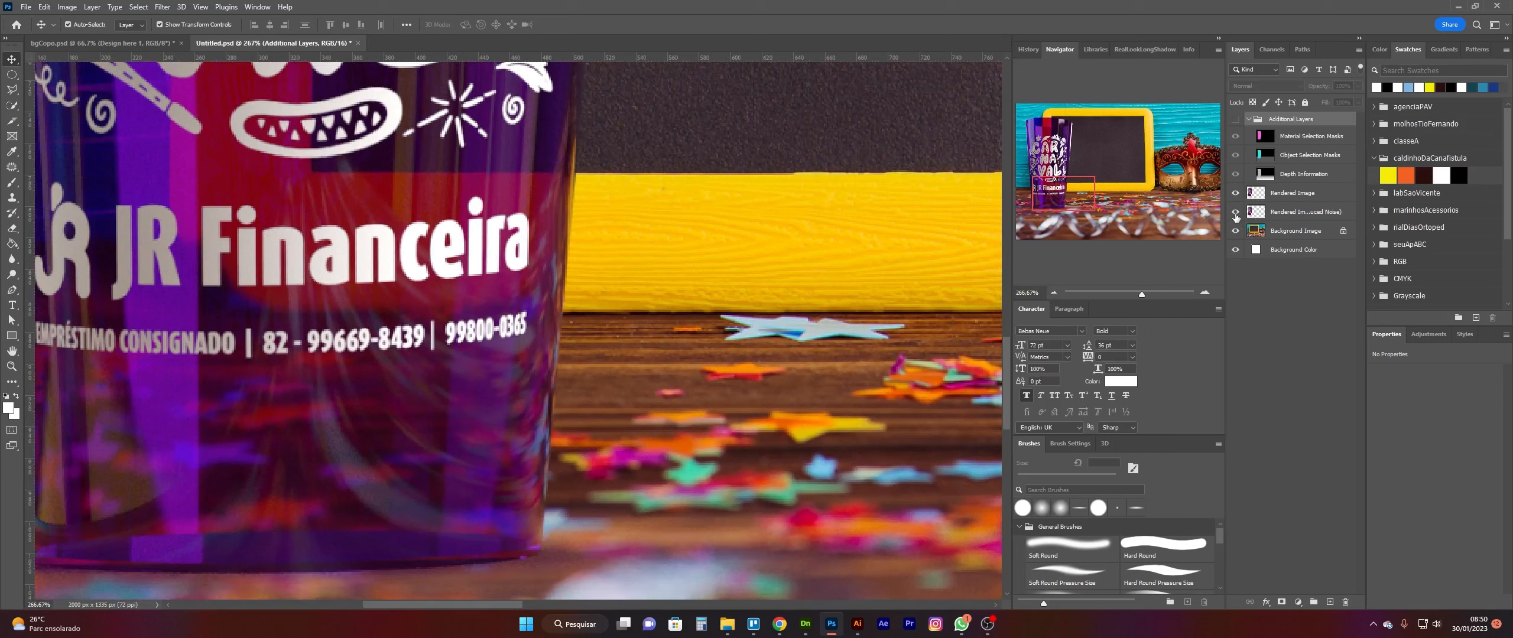
{"action": "left_click", "coordinate": [1236, 193]}
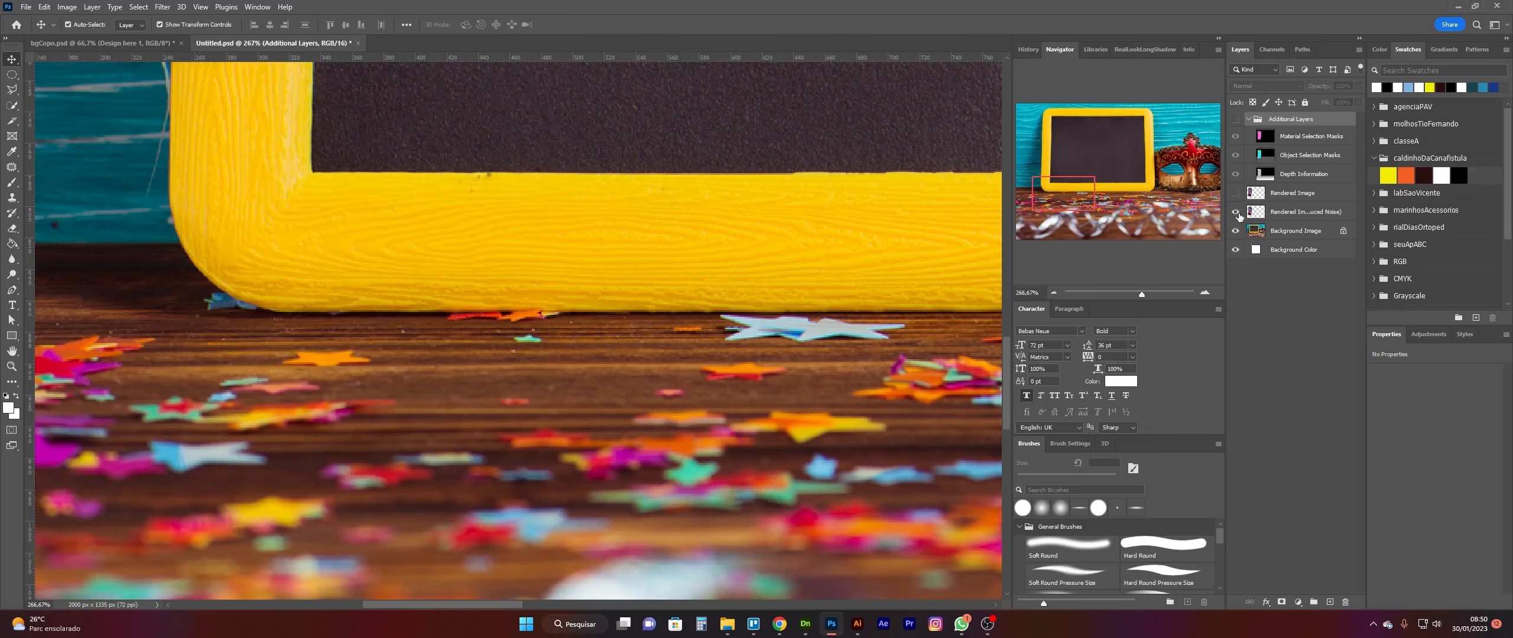
{"action": "left_click", "coordinate": [1235, 212]}
{"action": "scroll", "coordinate": [857, 378], "scroll_direction": "down", "scroll_amount": 10, "text": "alt"}
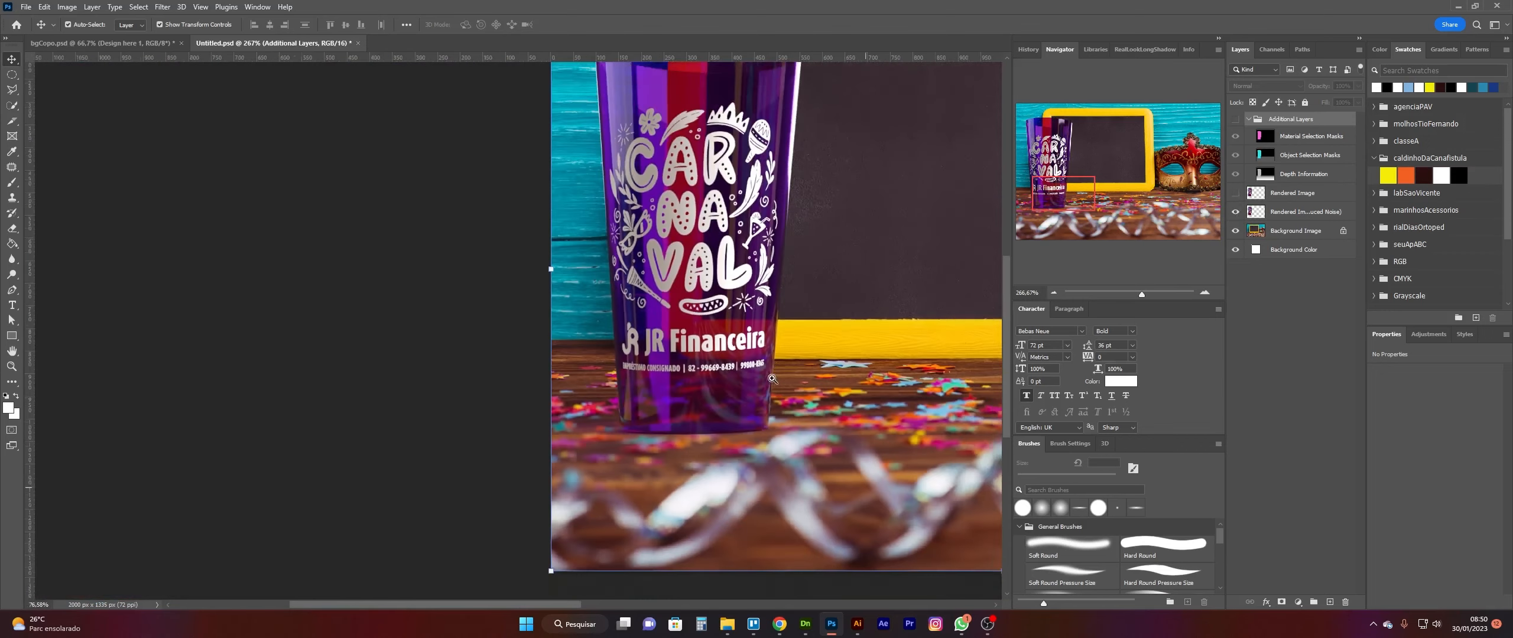
Step: Convert the Rendered Image (Reduced Noise) layer to a smart object
{"action": "left_click_drag", "start_coordinate": [881, 298], "coordinate": [519, 270]}
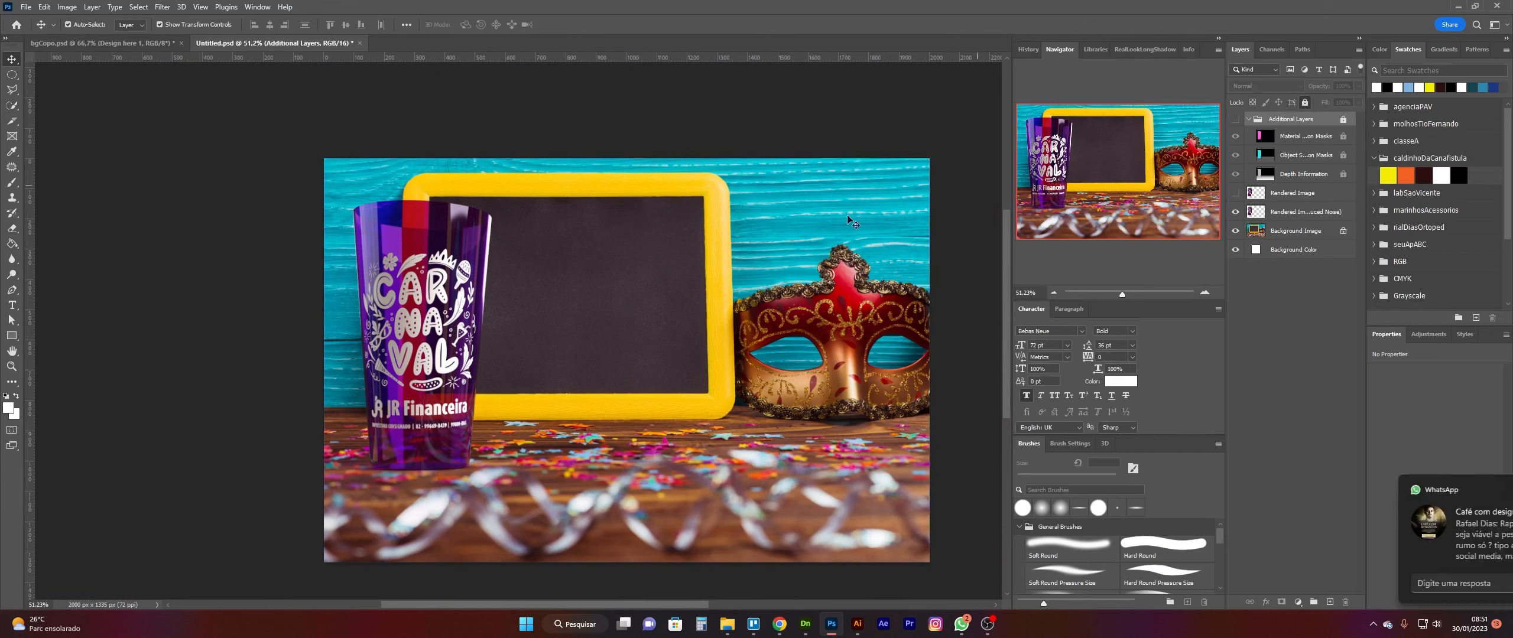
{"action": "left_click_drag", "start_coordinate": [448, 417], "coordinate": [489, 351]}
{"action": "key", "text": "ctrl+z"}
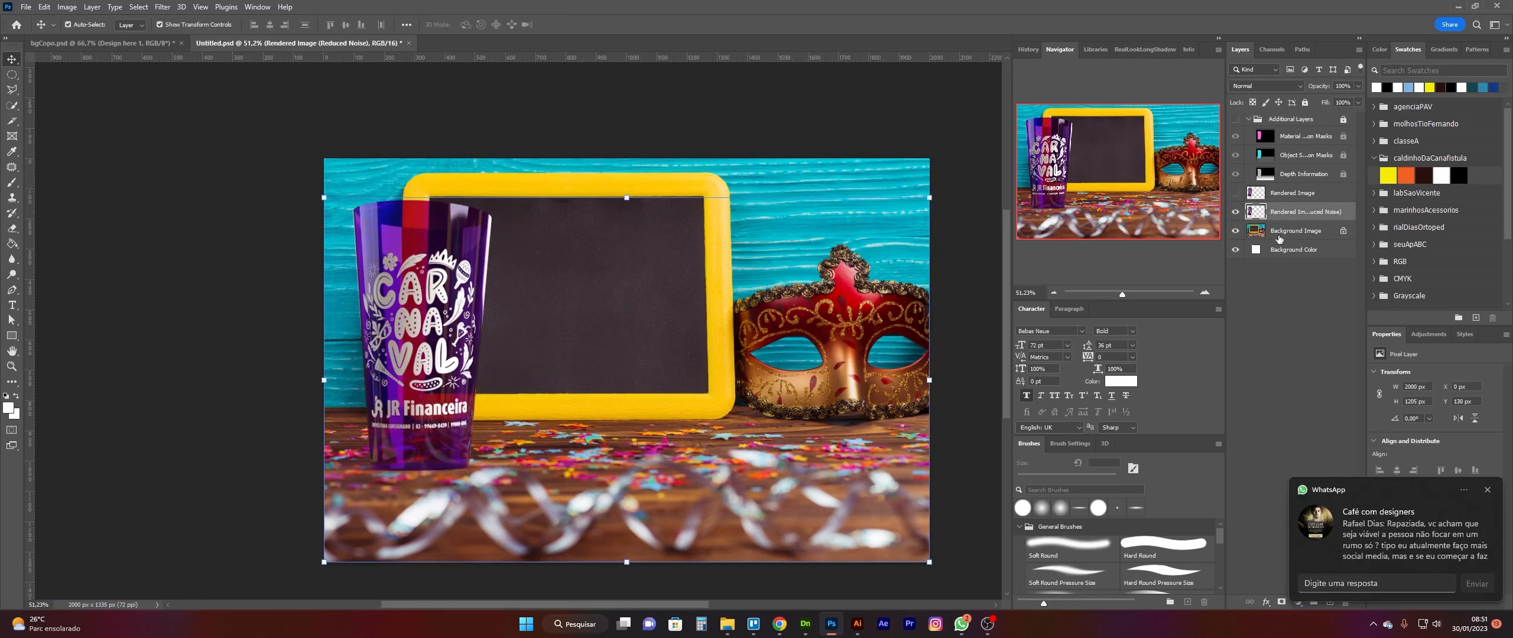
{"action": "right_click", "coordinate": [1349, 216]}
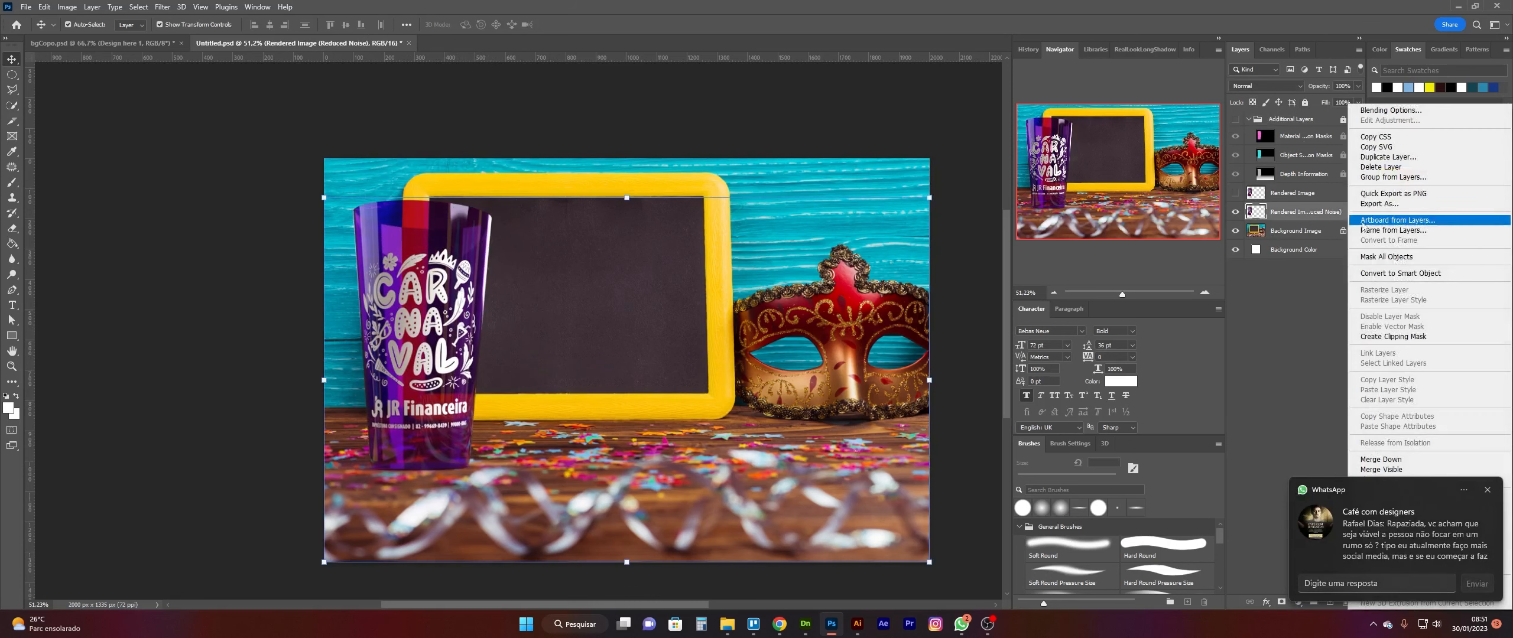
{"action": "left_click", "coordinate": [1389, 275]}
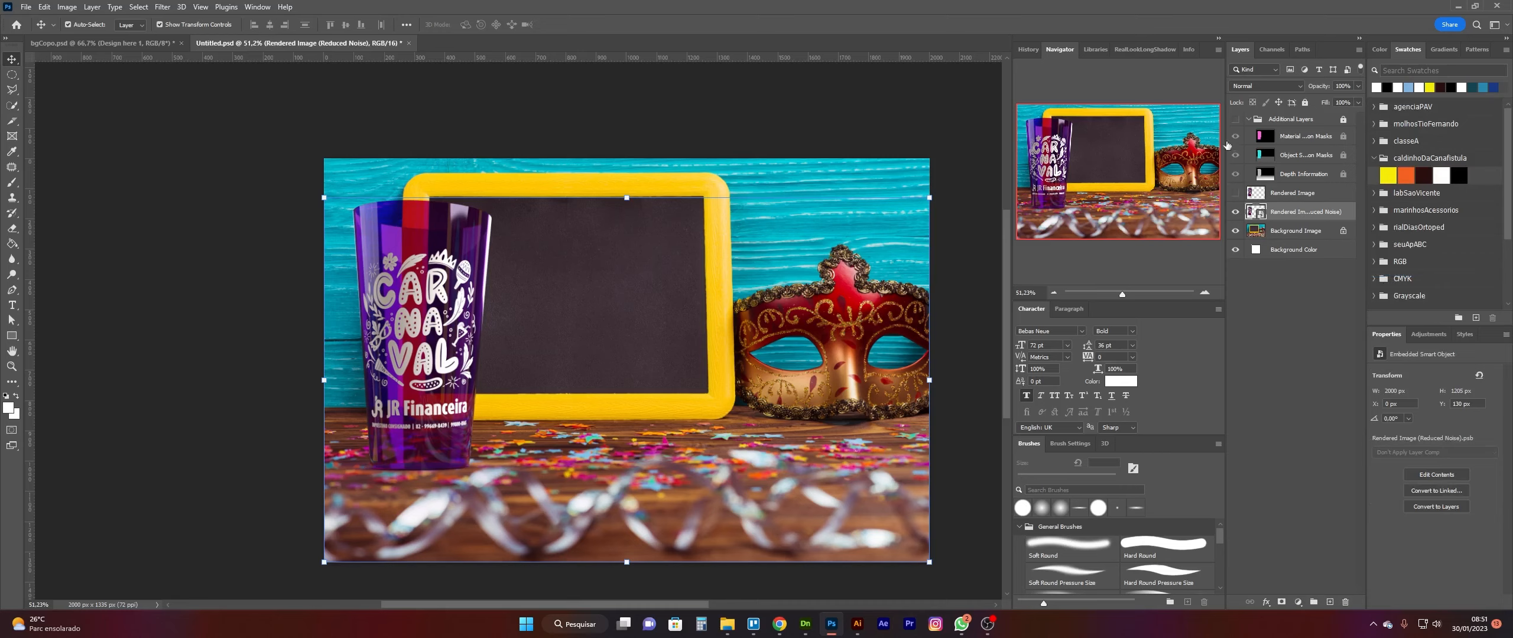
Step: Inspect the Material Selection Masks, Object Selection Masks and Depth Information layers individually, hide them, and compare with the Rendered Image layer shown and hidden
{"action": "left_click", "coordinate": [1237, 120]}
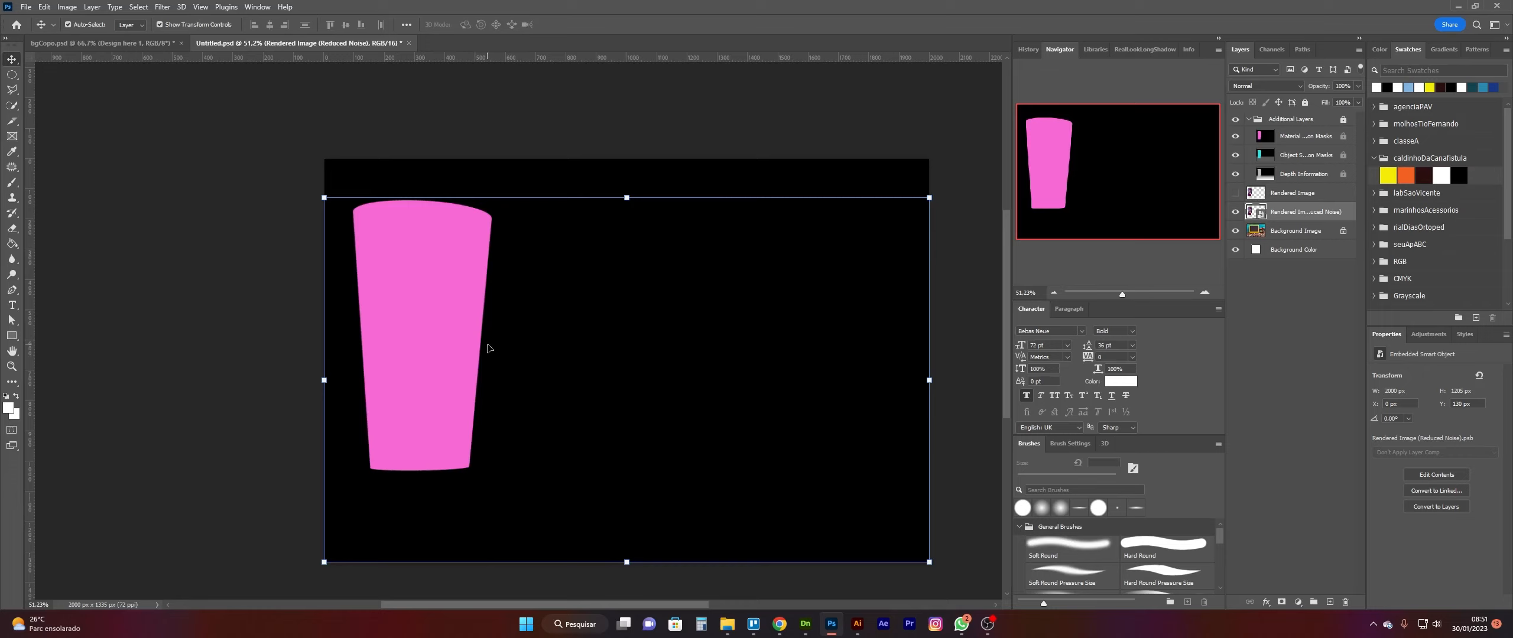
{"action": "left_click", "coordinate": [1236, 136]}
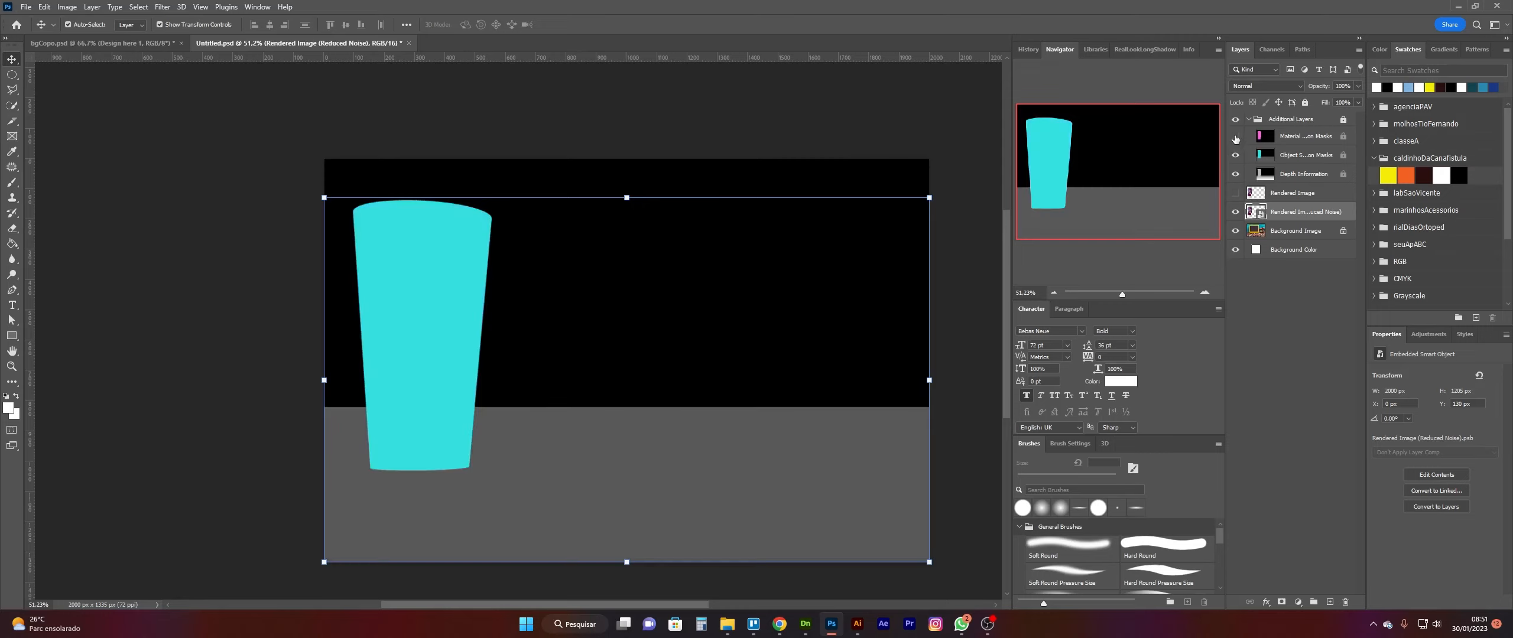
{"action": "left_click", "coordinate": [1235, 135]}
{"action": "left_click", "coordinate": [1236, 155]}
{"action": "left_click", "coordinate": [1236, 174]}
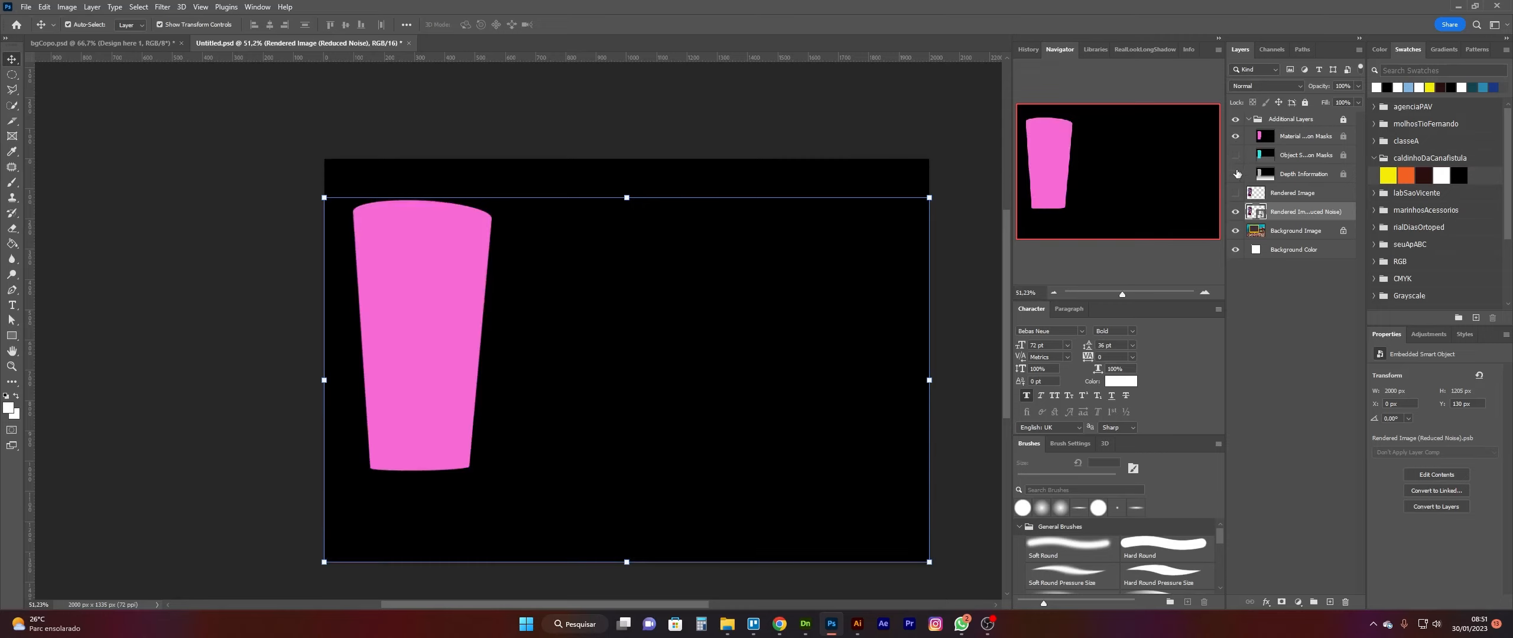
{"action": "left_click", "coordinate": [1236, 155]}
{"action": "left_click", "coordinate": [1236, 136]}
{"action": "left_click", "coordinate": [1237, 154]}
{"action": "left_click", "coordinate": [1236, 173]}
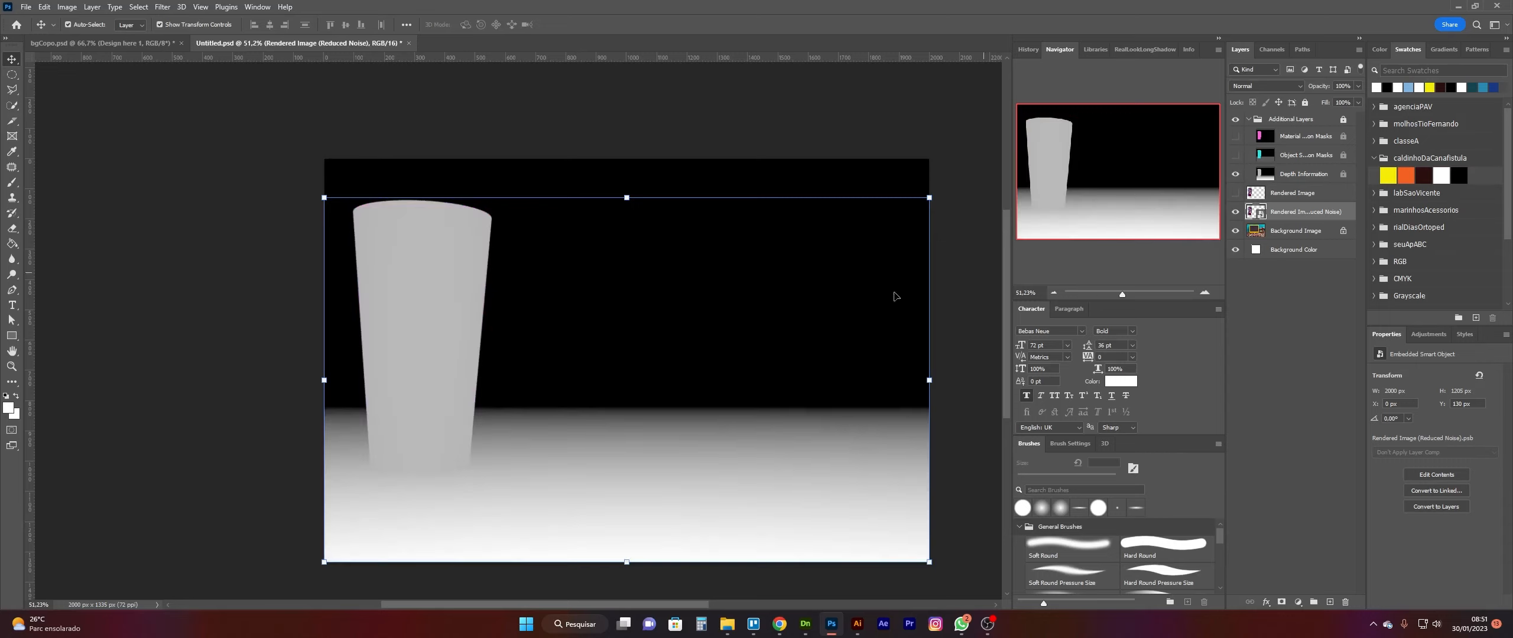
{"action": "left_click", "coordinate": [1237, 174]}
{"action": "left_click", "coordinate": [1236, 192]}
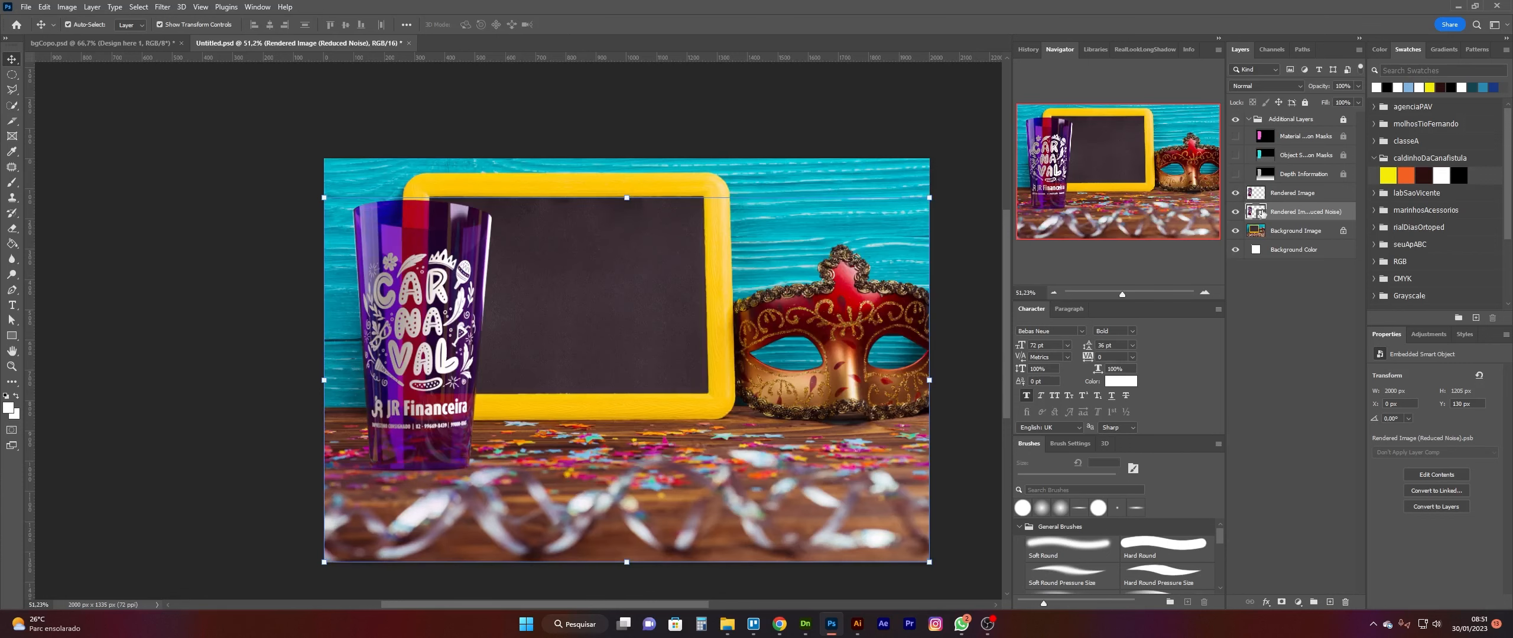
{"action": "left_click", "coordinate": [1236, 193]}
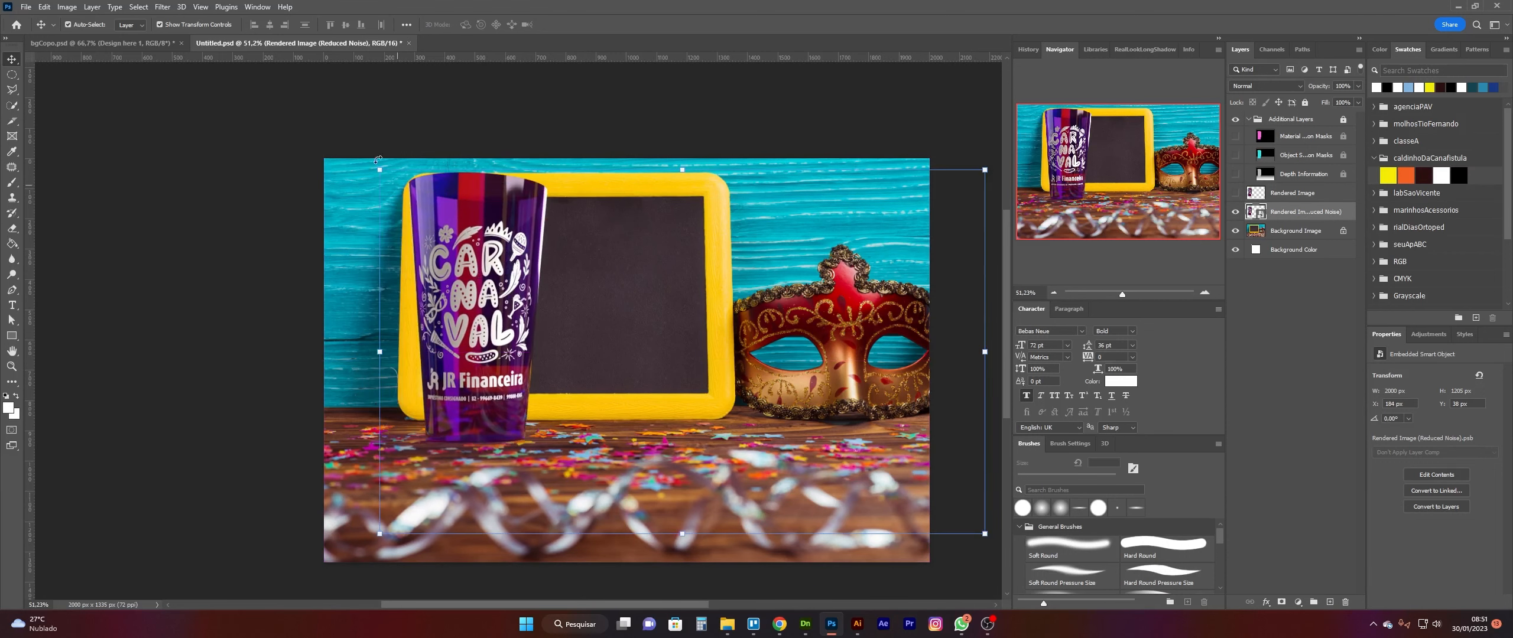
Step: Paste the reduced-noise cup render into bgCopo.psd, accepting the color profile conversion
{"action": "left_click", "coordinate": [148, 45]}
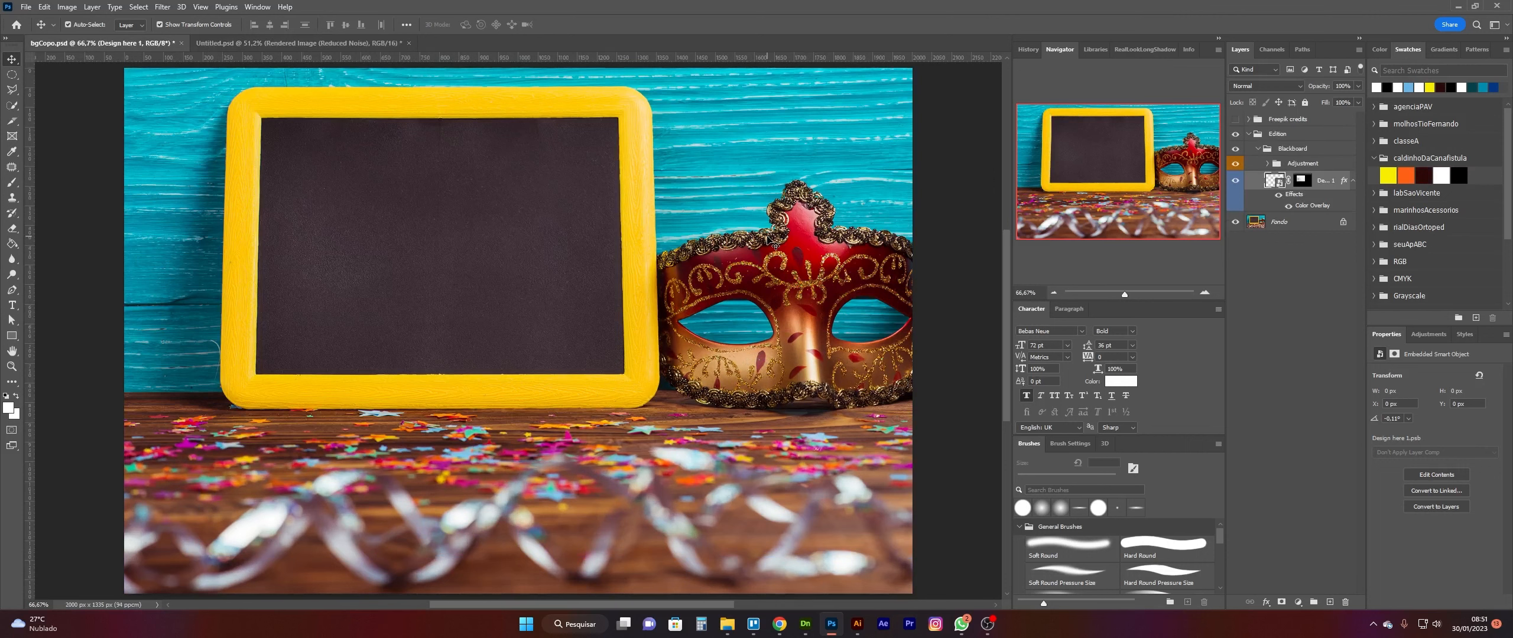
{"action": "key", "text": "ctrl+v"}
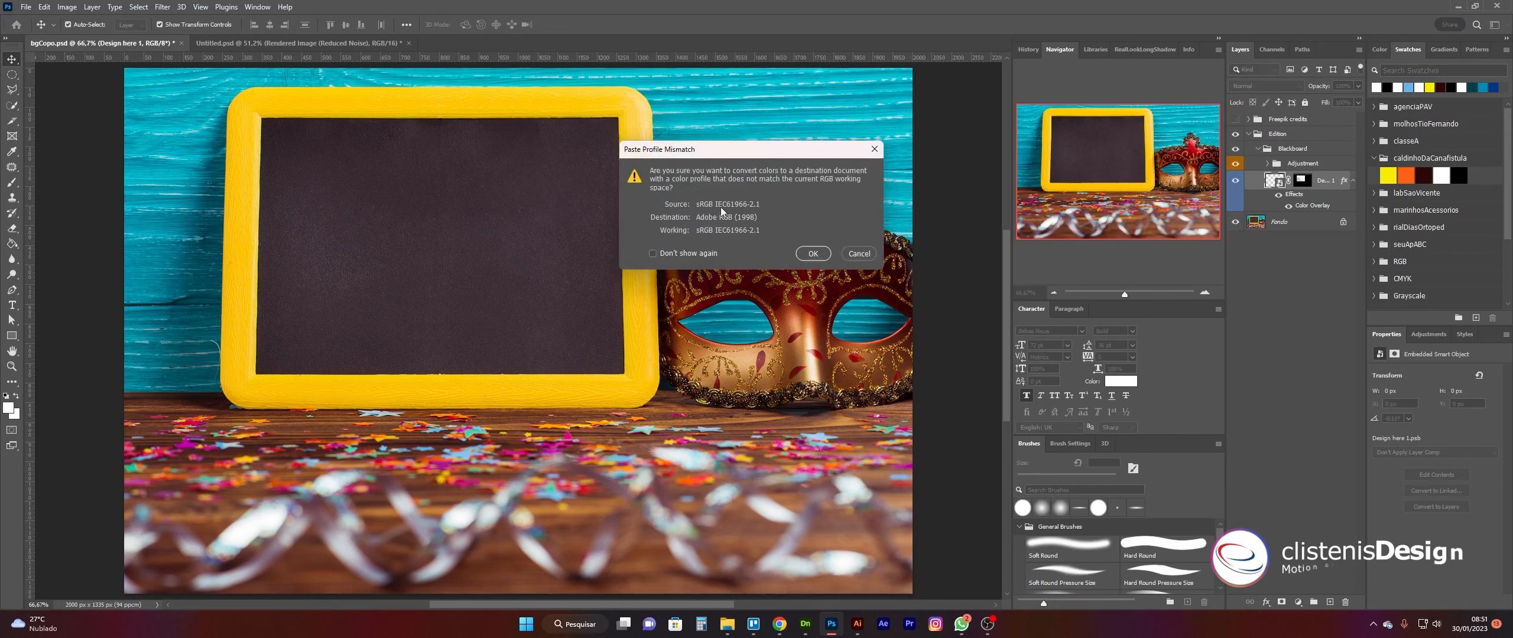
{"action": "left_click", "coordinate": [814, 253]}
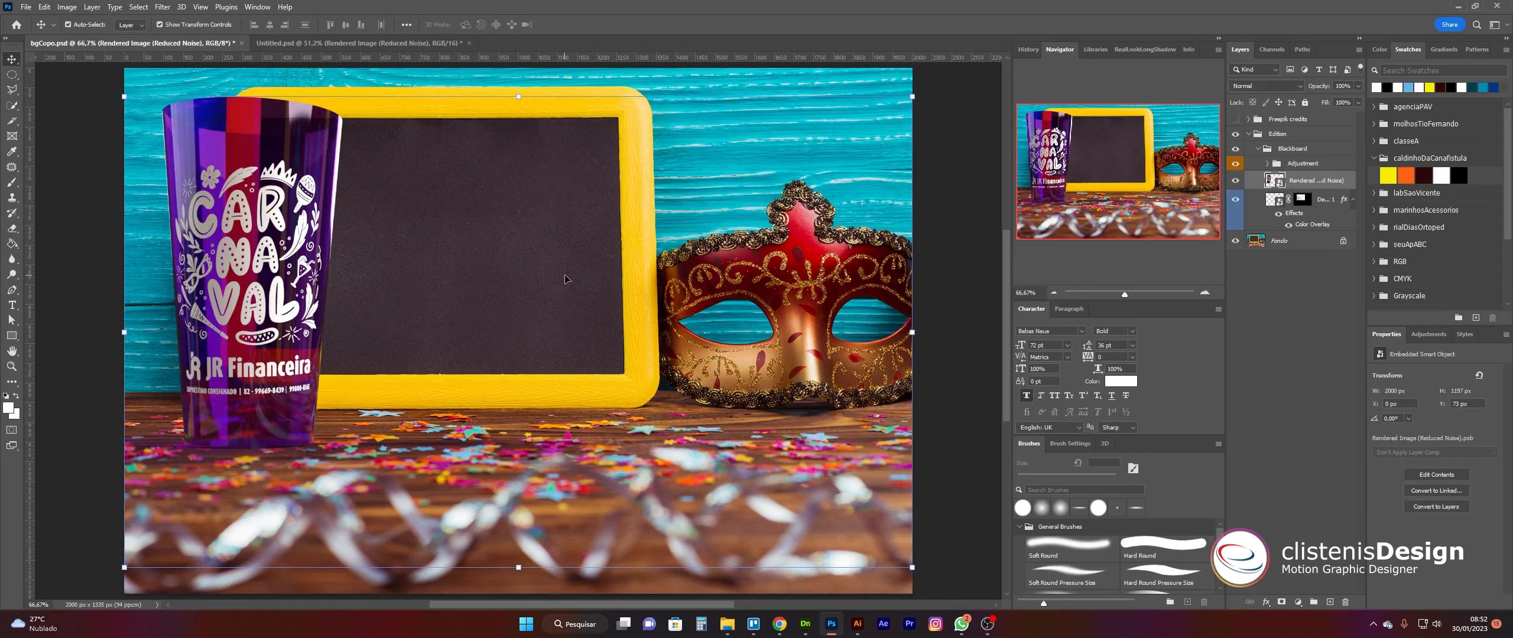
Step: Set the alignment reference to Canvas and align the pasted cup layer to the canvas's bottom edge
{"action": "left_click", "coordinate": [406, 24]}
{"action": "left_click", "coordinate": [438, 131]}
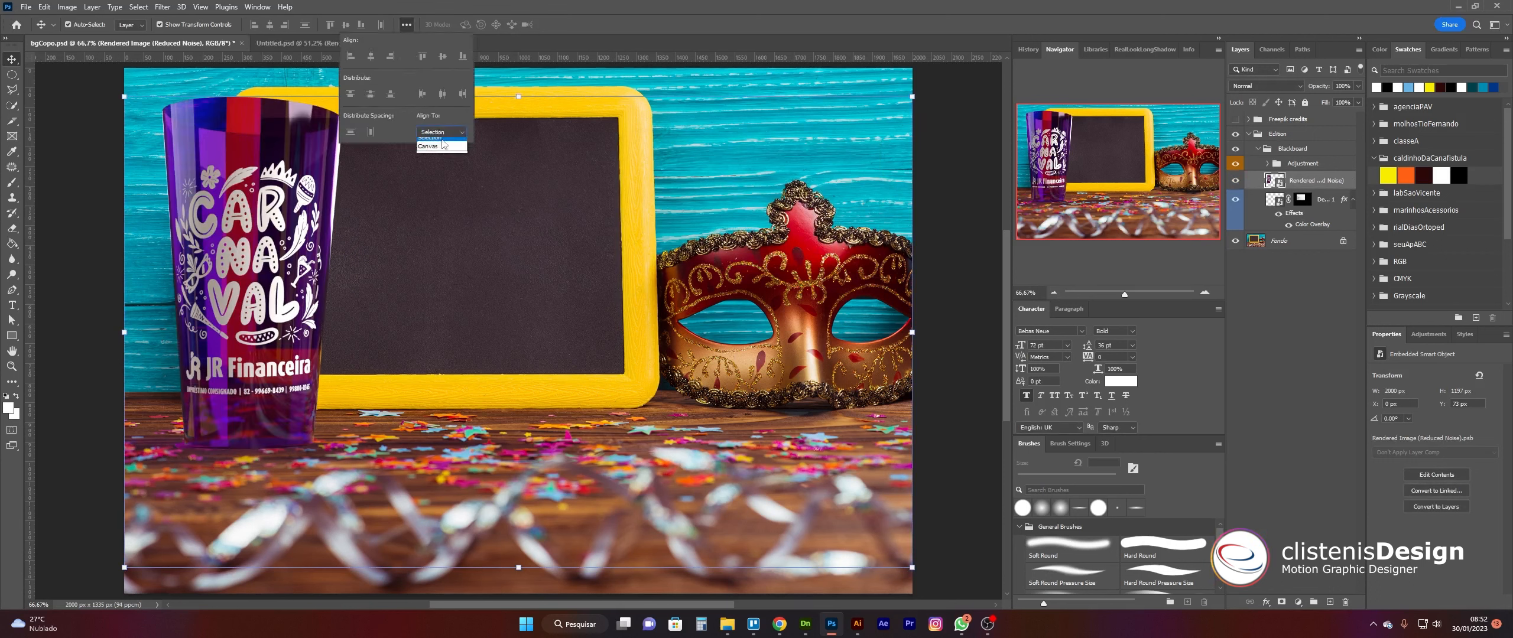
{"action": "left_click", "coordinate": [437, 148]}
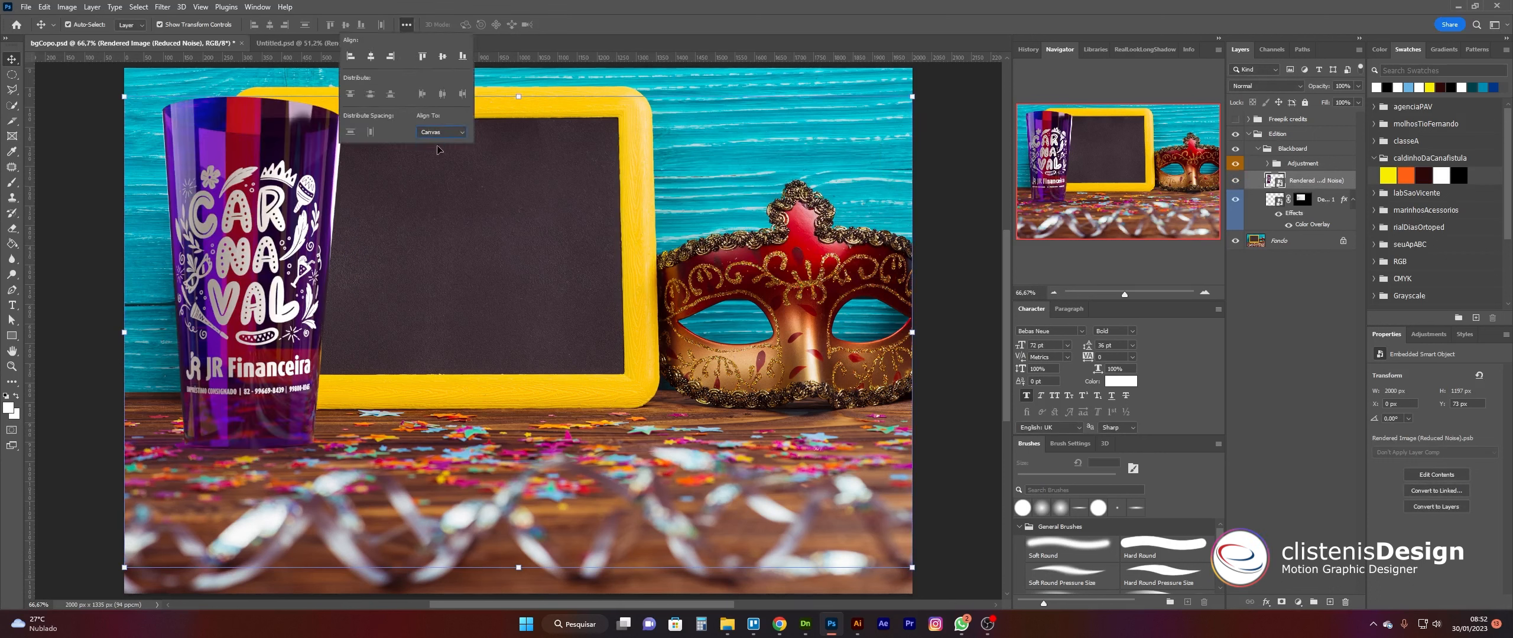
{"action": "left_click", "coordinate": [463, 58]}
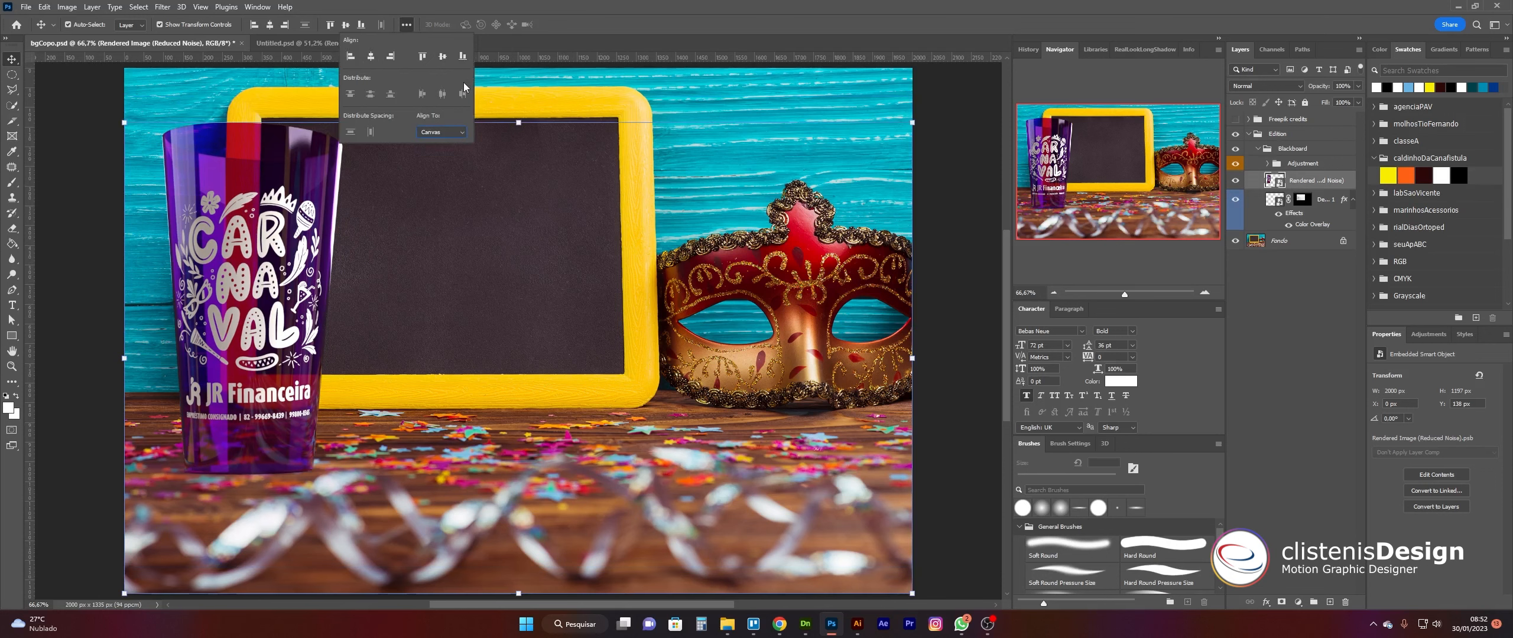
Step: Undo the cup layer's move in Untitled.psd and return to bgCopo.psd
{"action": "left_click", "coordinate": [359, 45]}
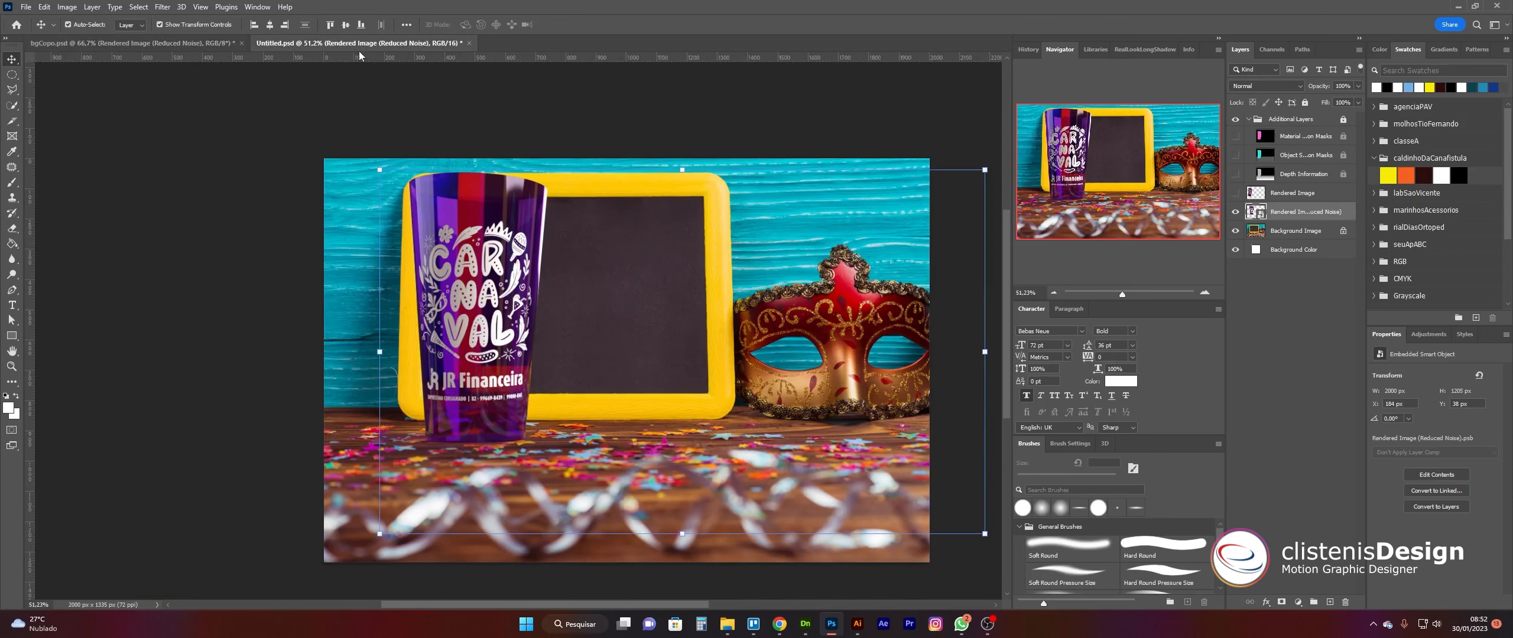
{"action": "key", "text": "ctrl+z"}
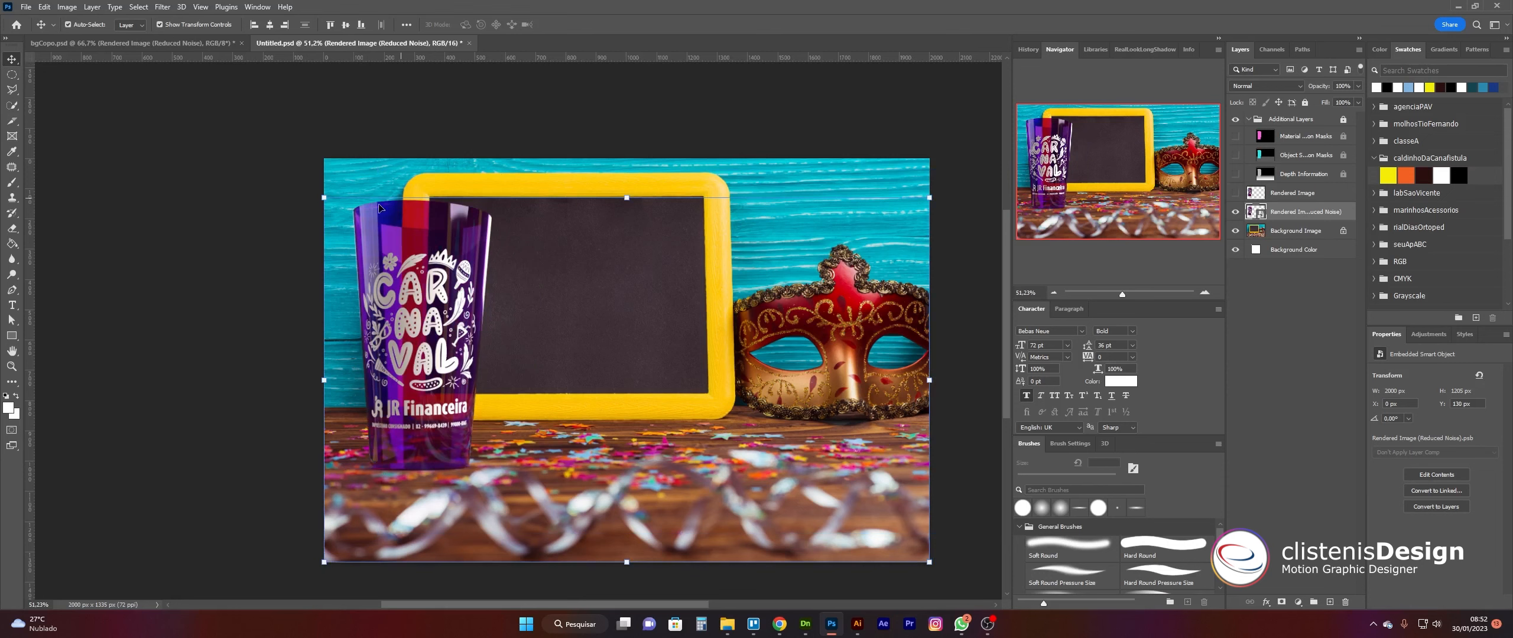
{"action": "left_click", "coordinate": [214, 44]}
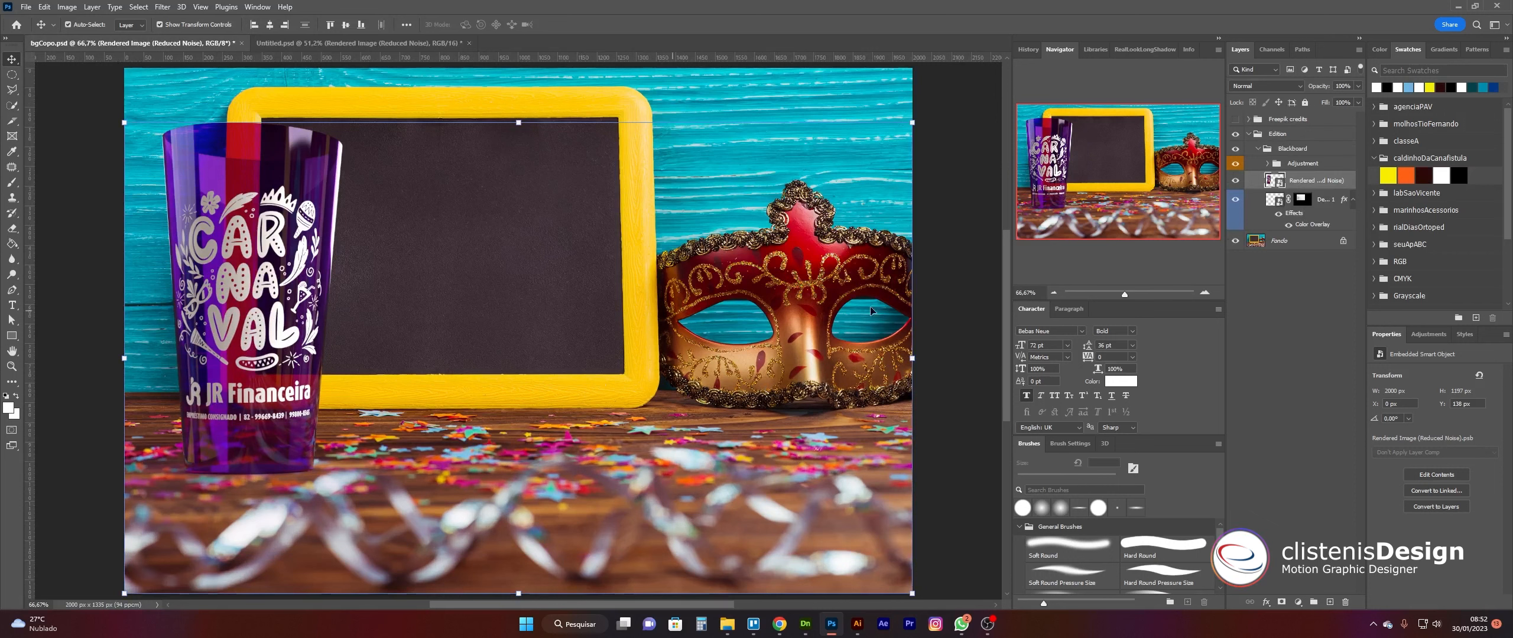
Step: Move the cup render layer out of the Blackboard group to above the Edition group and lock it
{"action": "left_click_drag", "start_coordinate": [1279, 181], "coordinate": [1281, 131]}
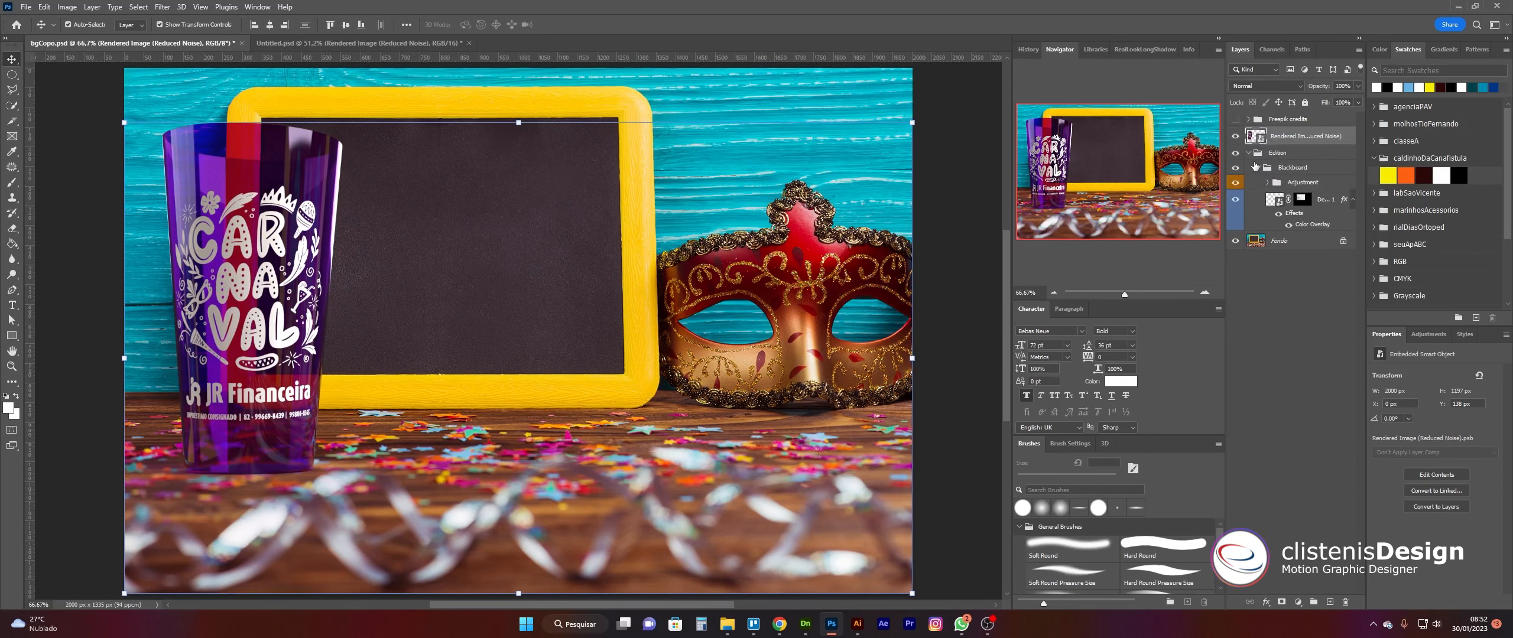
{"action": "left_click", "coordinate": [1305, 103]}
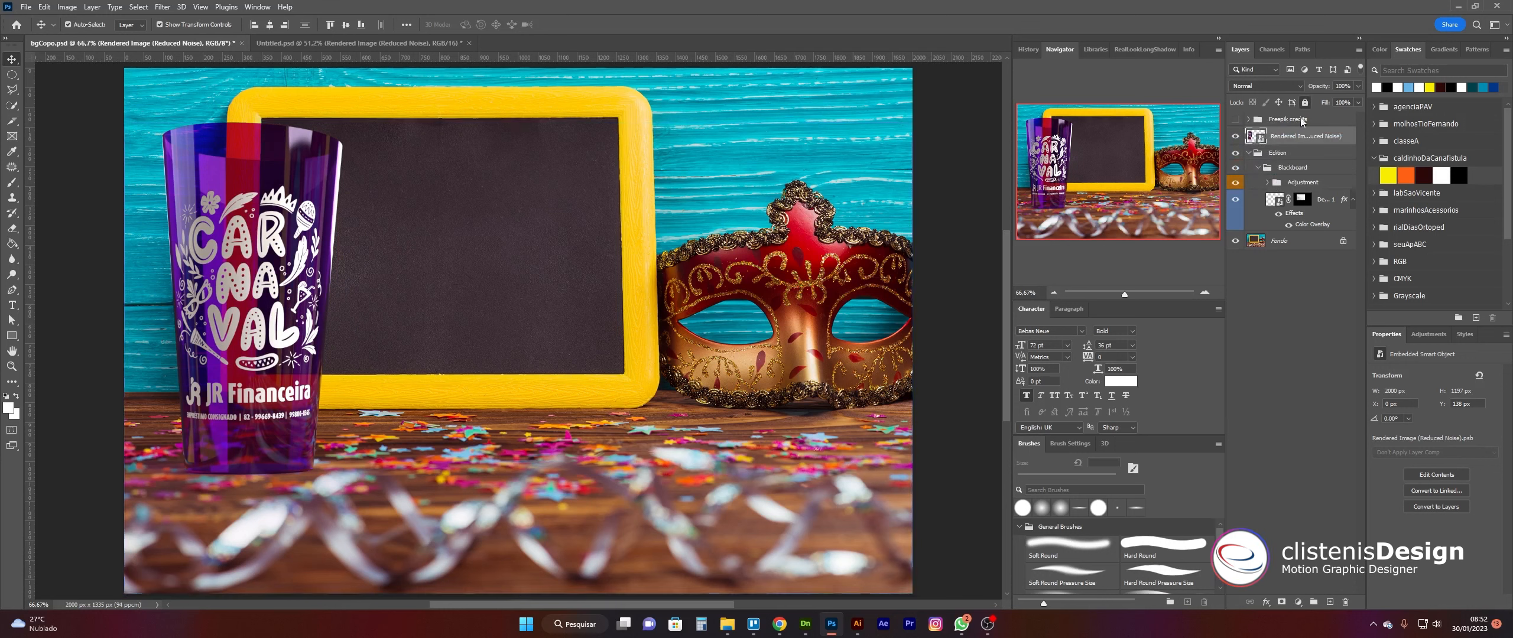
Step: Open the blackboard's Design here 1 smart object and place arteCarnaval from the aula folder in it, scaled to about 62.74%
{"action": "left_click", "coordinate": [1275, 203]}
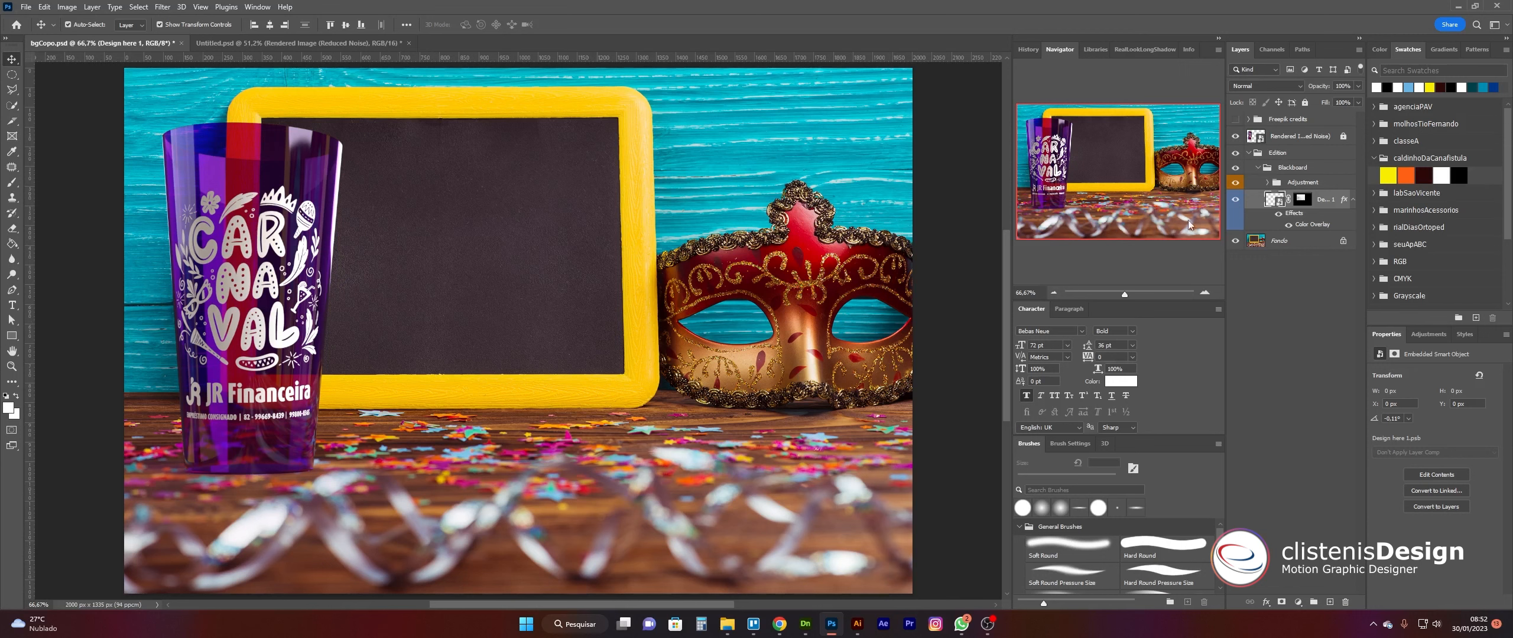
{"action": "double_click", "coordinate": [1279, 203]}
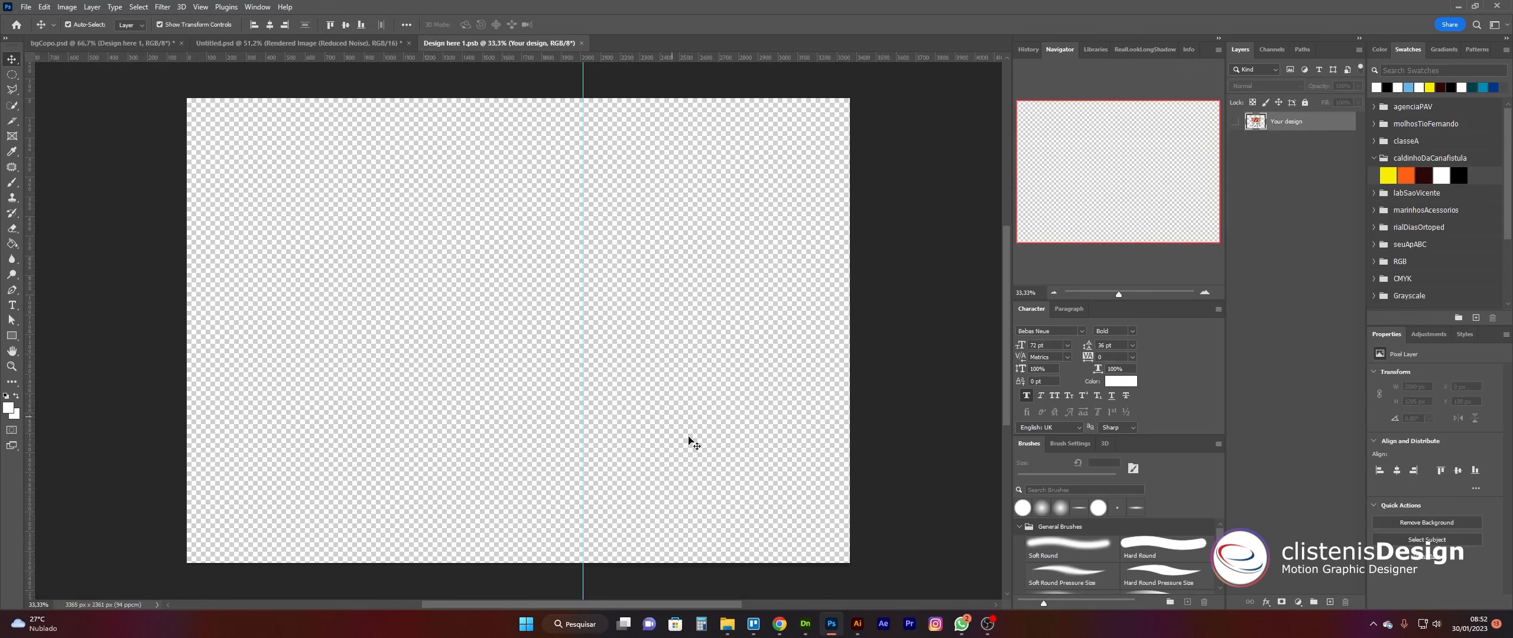
{"action": "left_click", "coordinate": [727, 624]}
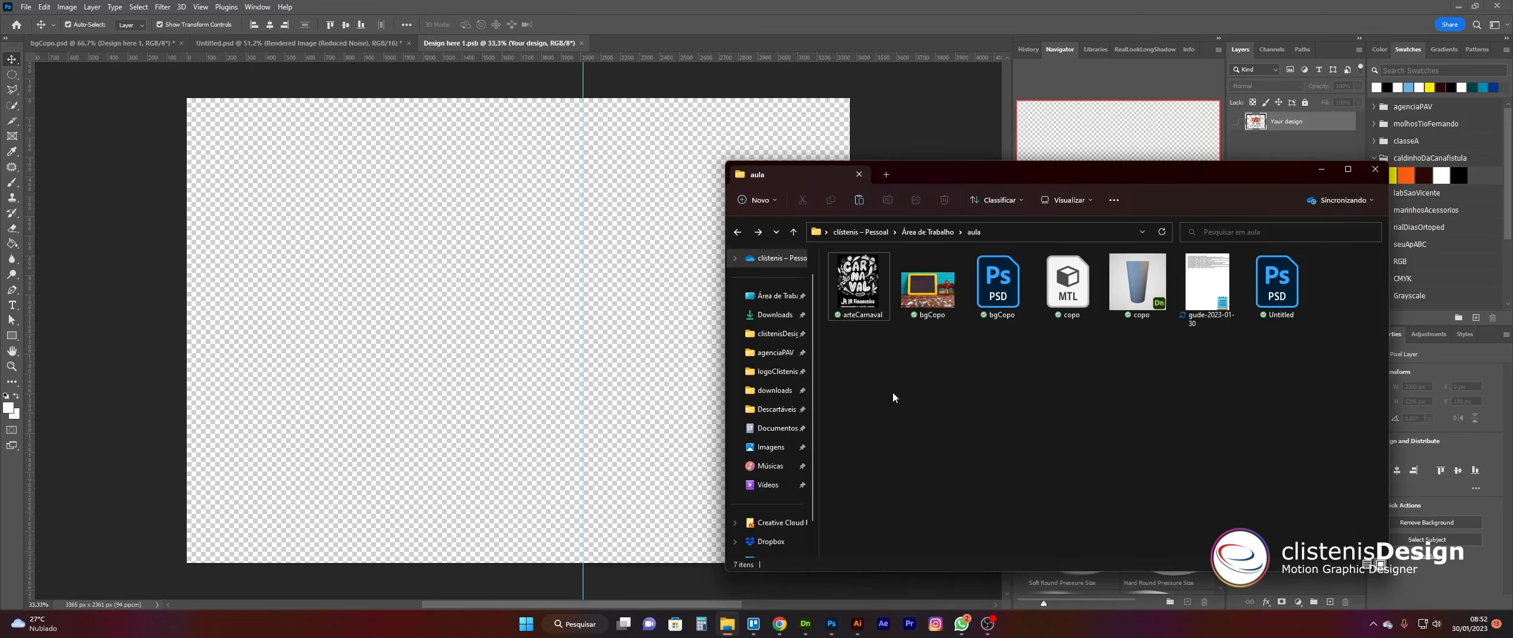
{"action": "left_click_drag", "start_coordinate": [862, 301], "coordinate": [557, 348]}
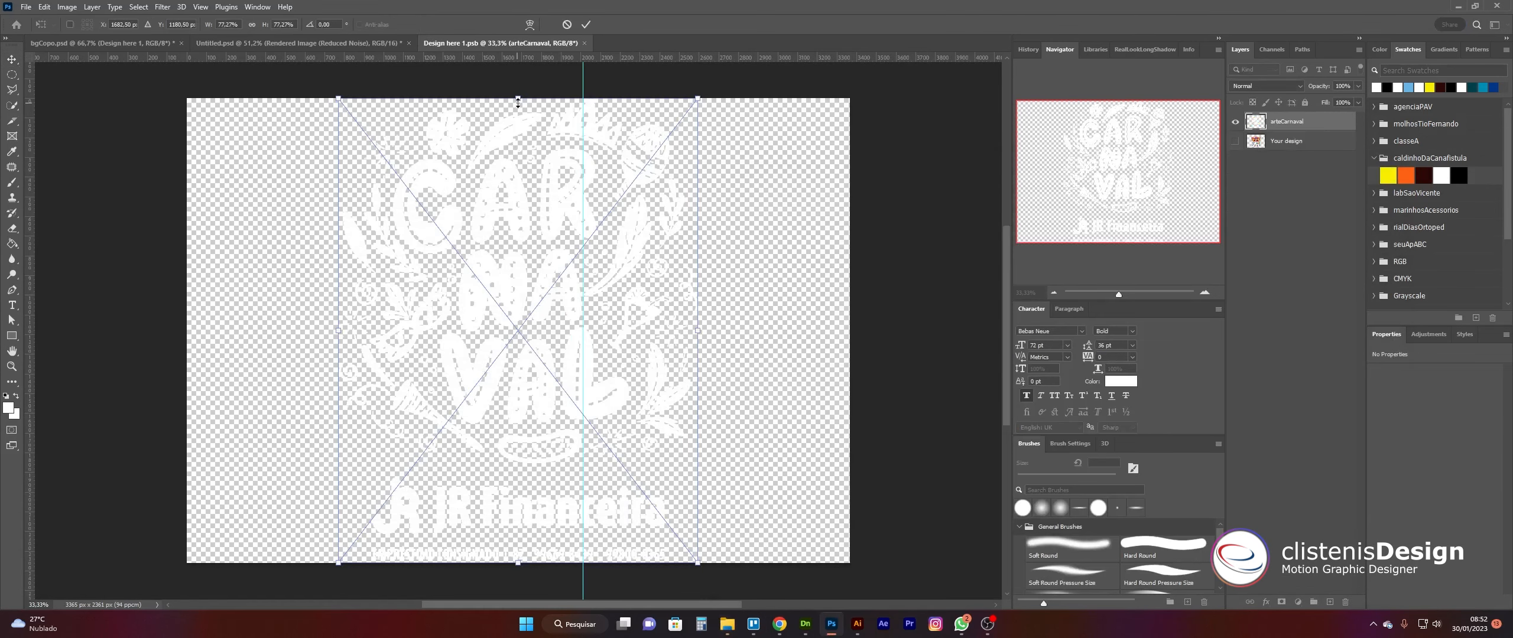
{"action": "left_click_drag", "start_coordinate": [518, 103], "coordinate": [518, 143]}
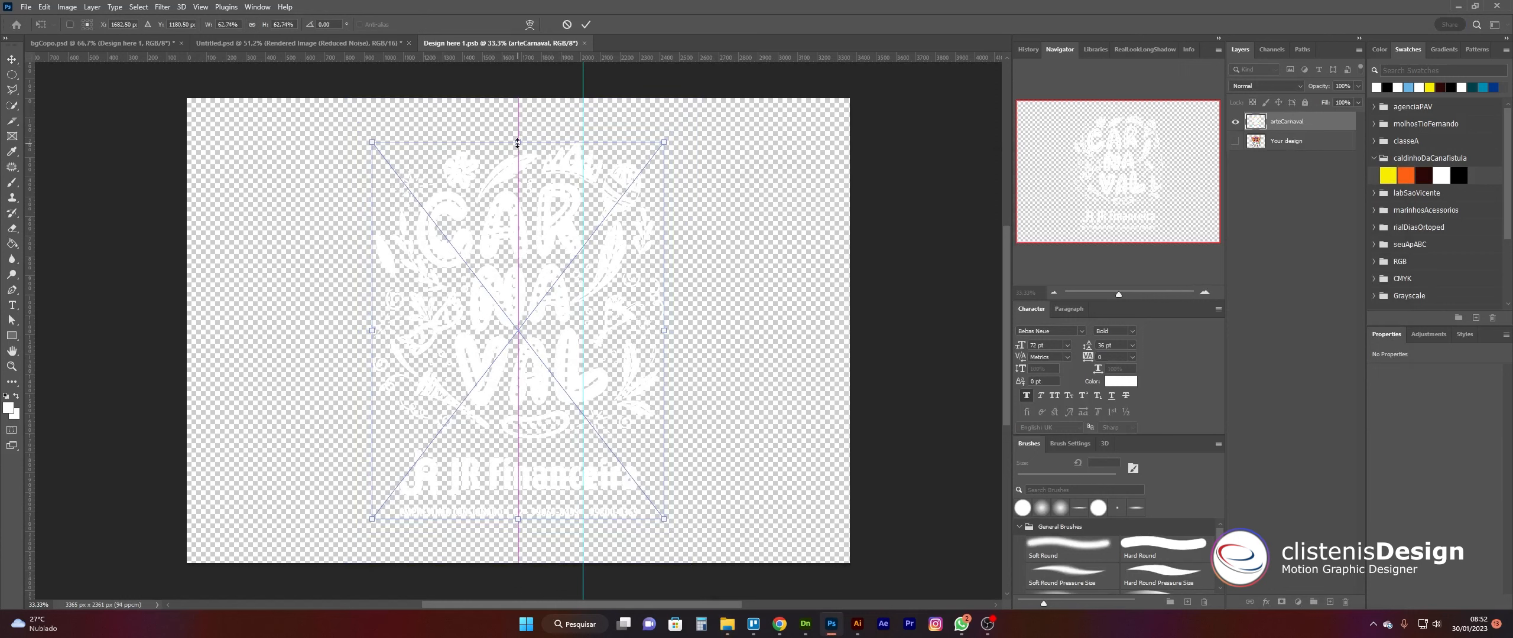
{"action": "key", "text": "Return"}
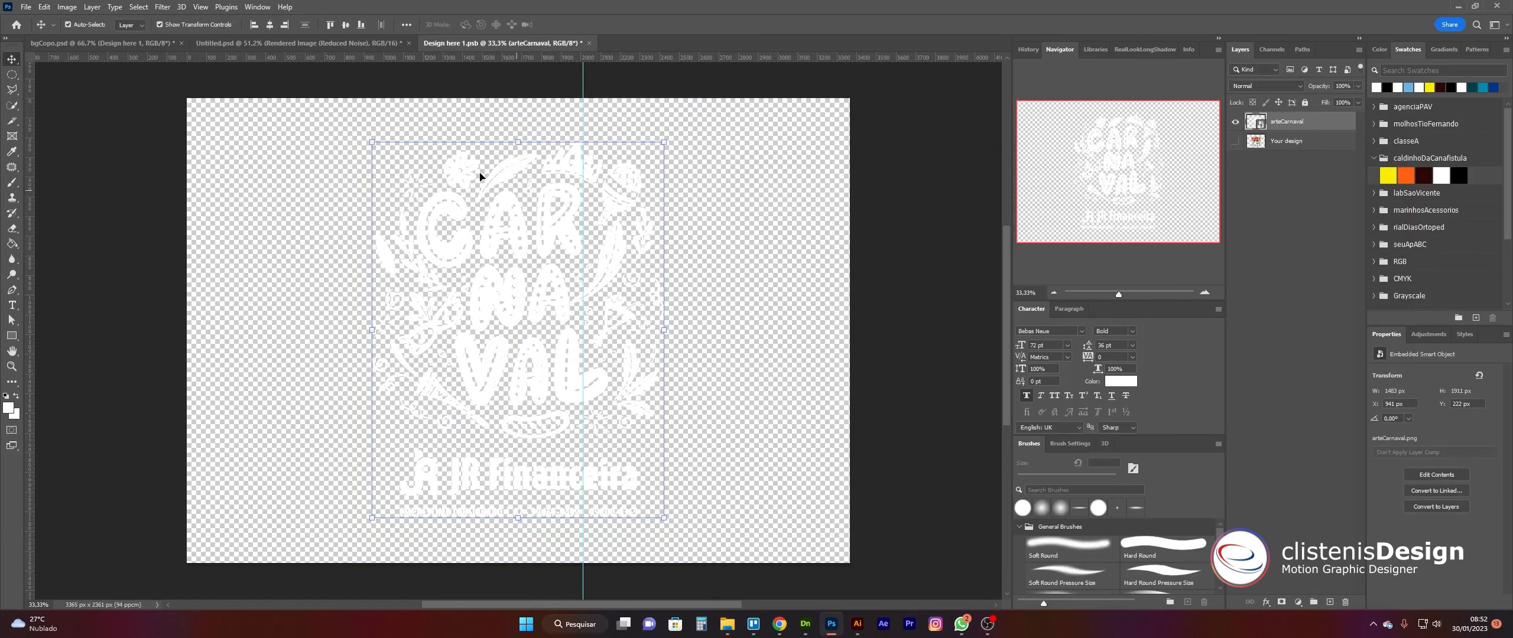
Step: Close Untitled.psd without saving and arrange the two remaining documents as 2-up Vertical
{"action": "left_click", "coordinate": [409, 43]}
{"action": "key", "text": "n"}
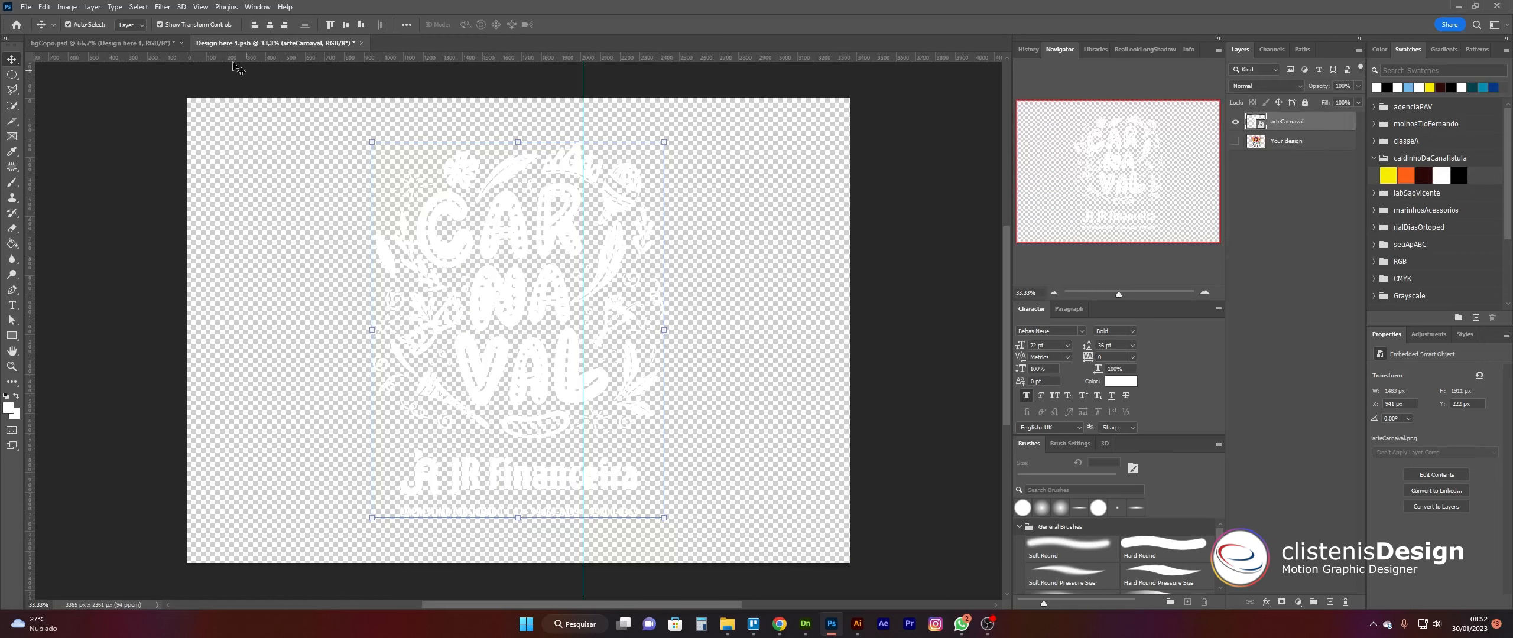
{"action": "left_click", "coordinate": [257, 6]}
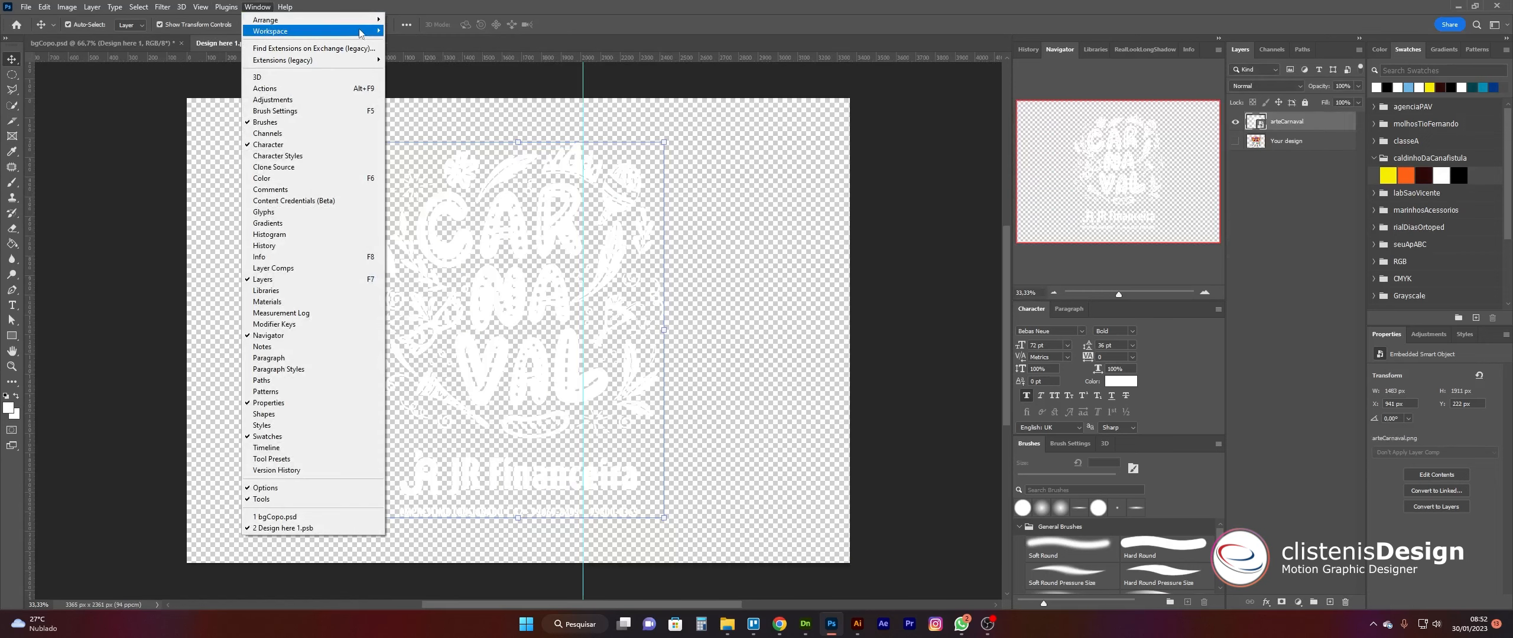
{"action": "mouse_move", "coordinate": [374, 22]}
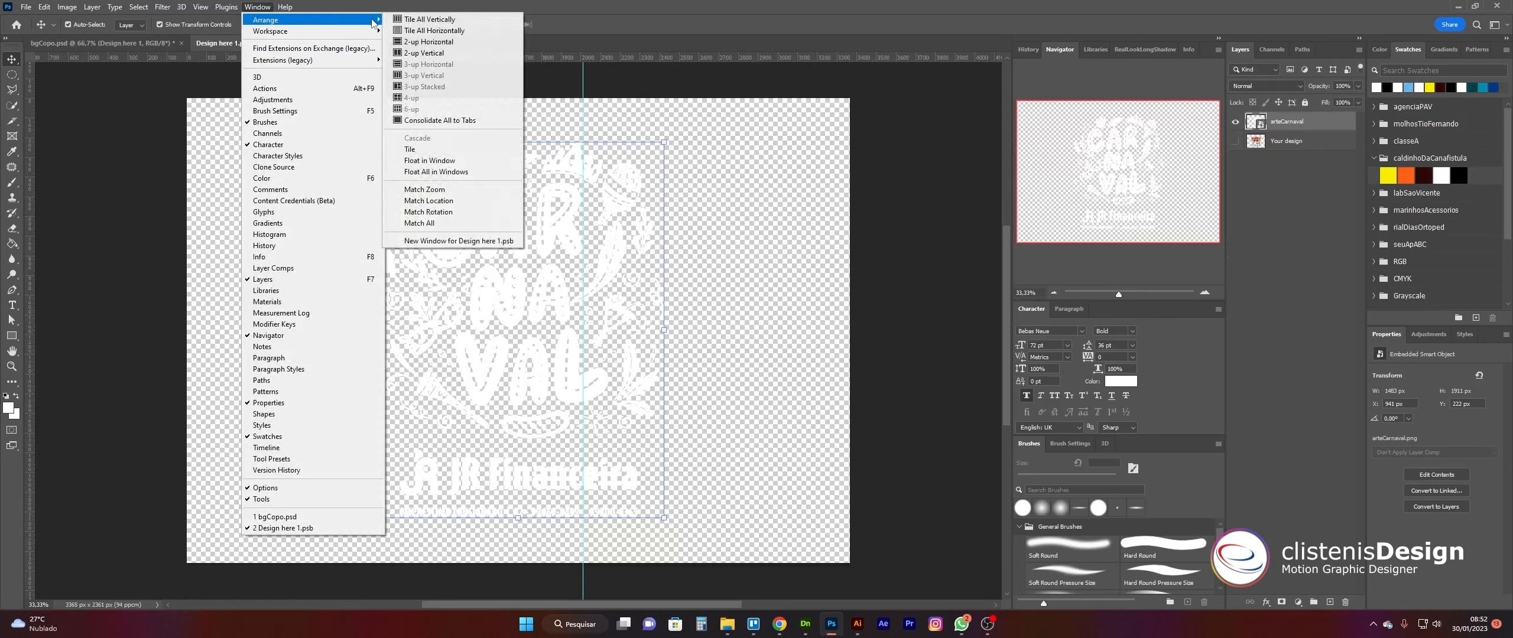
{"action": "left_click", "coordinate": [428, 54]}
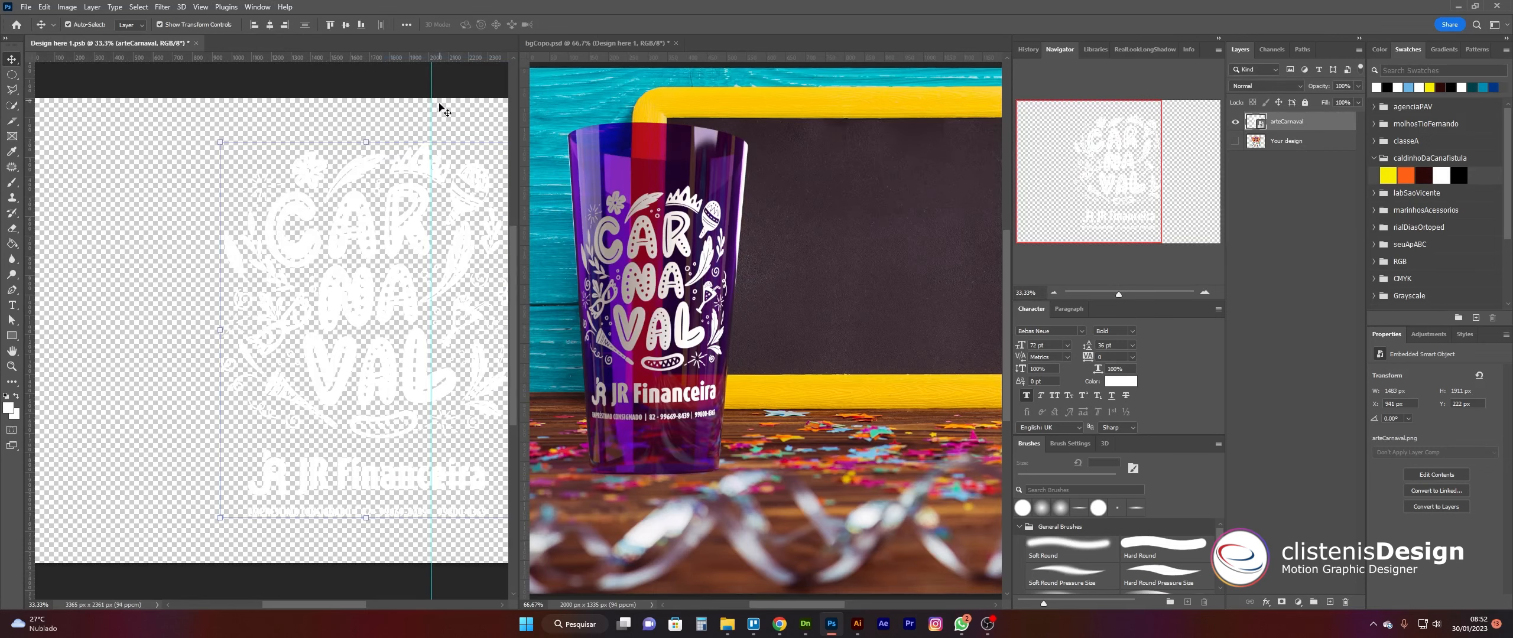
Step: Shift the arteCarnaval artwork horizontally to center it on the vertical guide and save the Design here 1 smart object
{"action": "left_click", "coordinate": [852, 305]}
{"action": "left_click_drag", "start_coordinate": [877, 301], "coordinate": [771, 309], "text": "ctrl"}
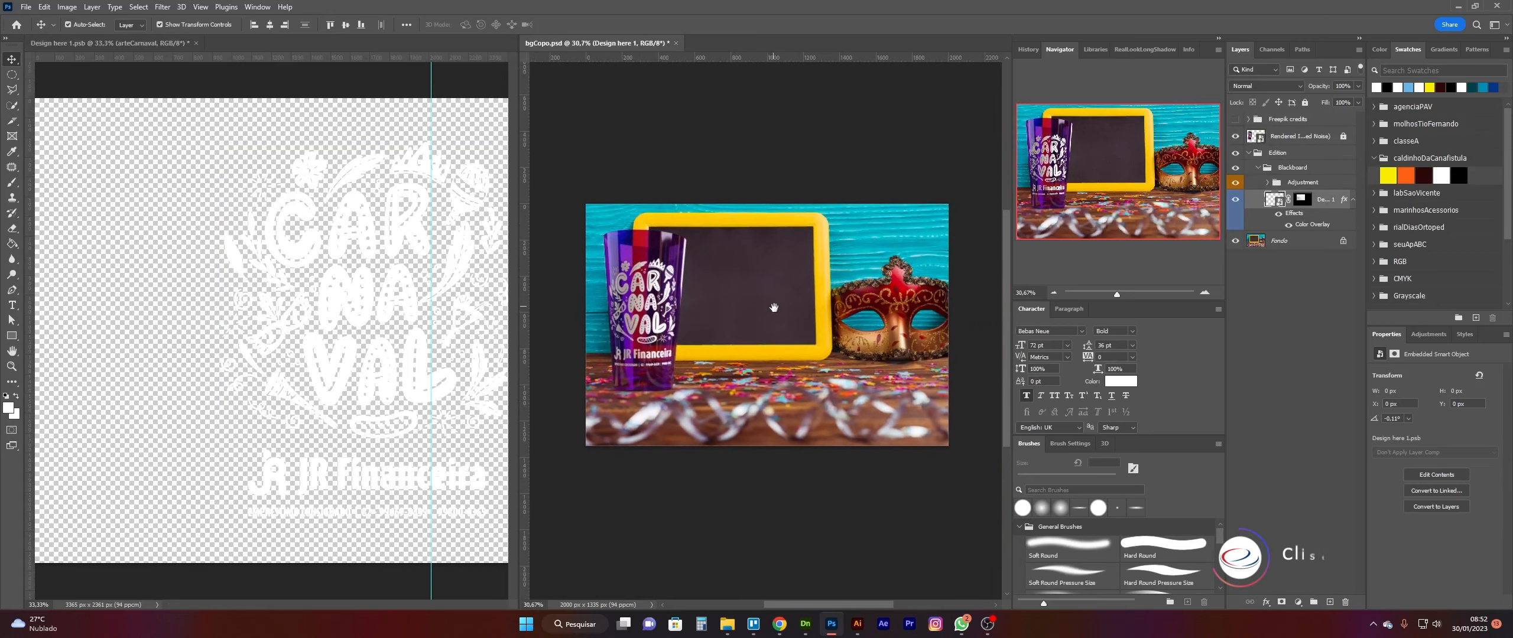
{"action": "left_click", "coordinate": [368, 293]}
{"action": "left_click_drag", "start_coordinate": [383, 290], "coordinate": [288, 299], "text": "ctrl"}
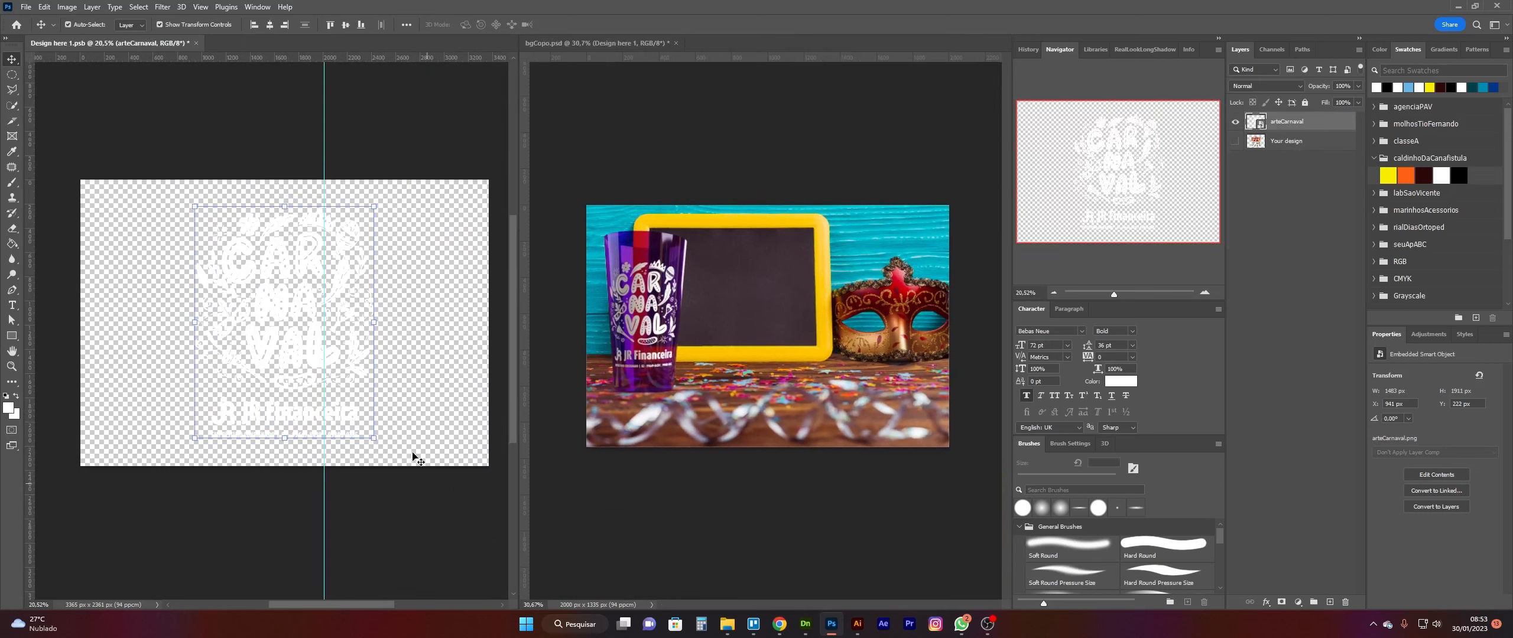
{"action": "left_click_drag", "start_coordinate": [288, 345], "coordinate": [335, 345]}
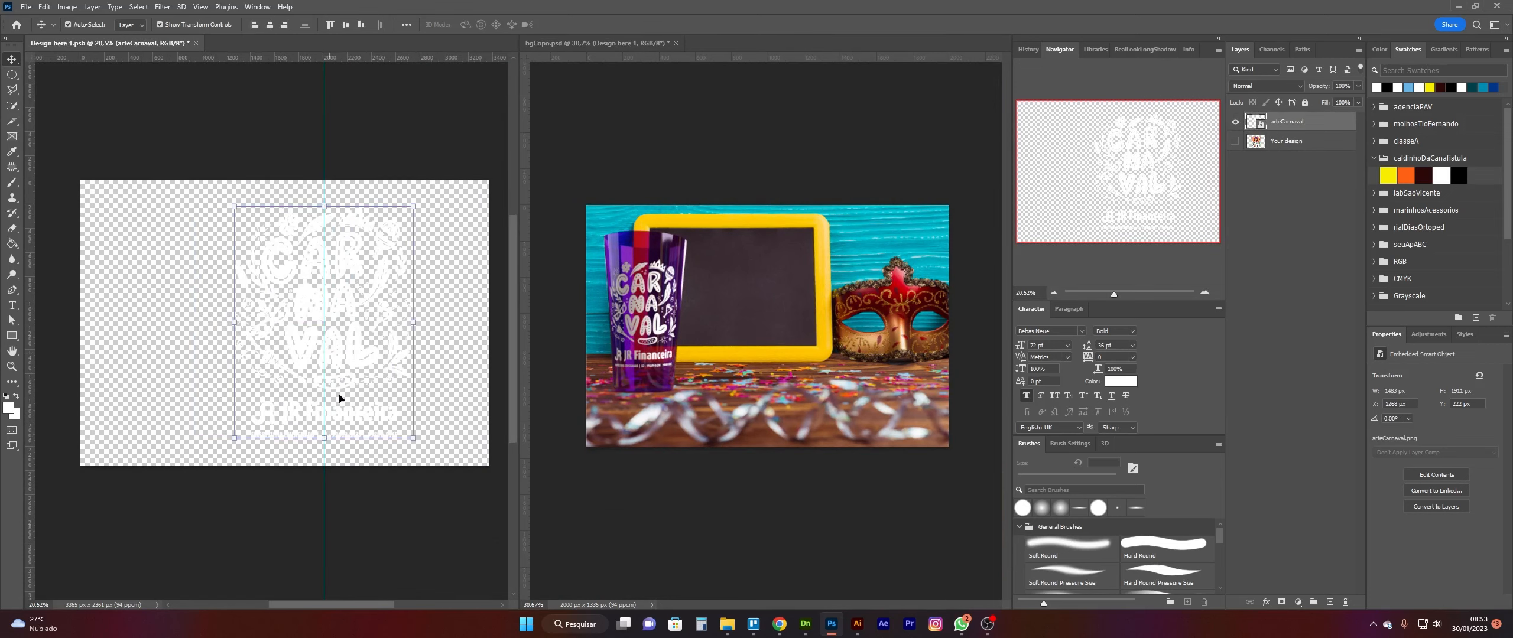
{"action": "left_click", "coordinate": [405, 515]}
{"action": "key", "text": "ctrl+s"}
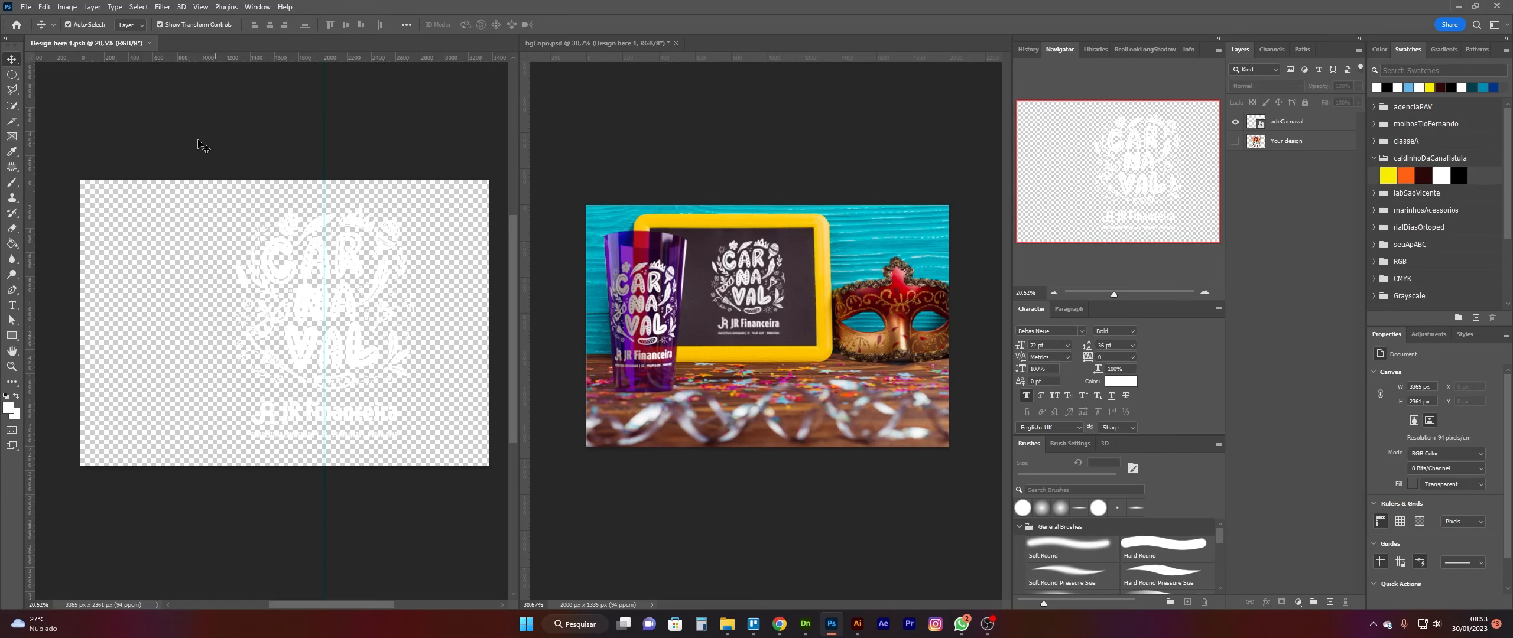
Step: Close the Design here 1 document, then collapse and lock the Edition group in bgCopo.psd
{"action": "left_click", "coordinate": [150, 44]}
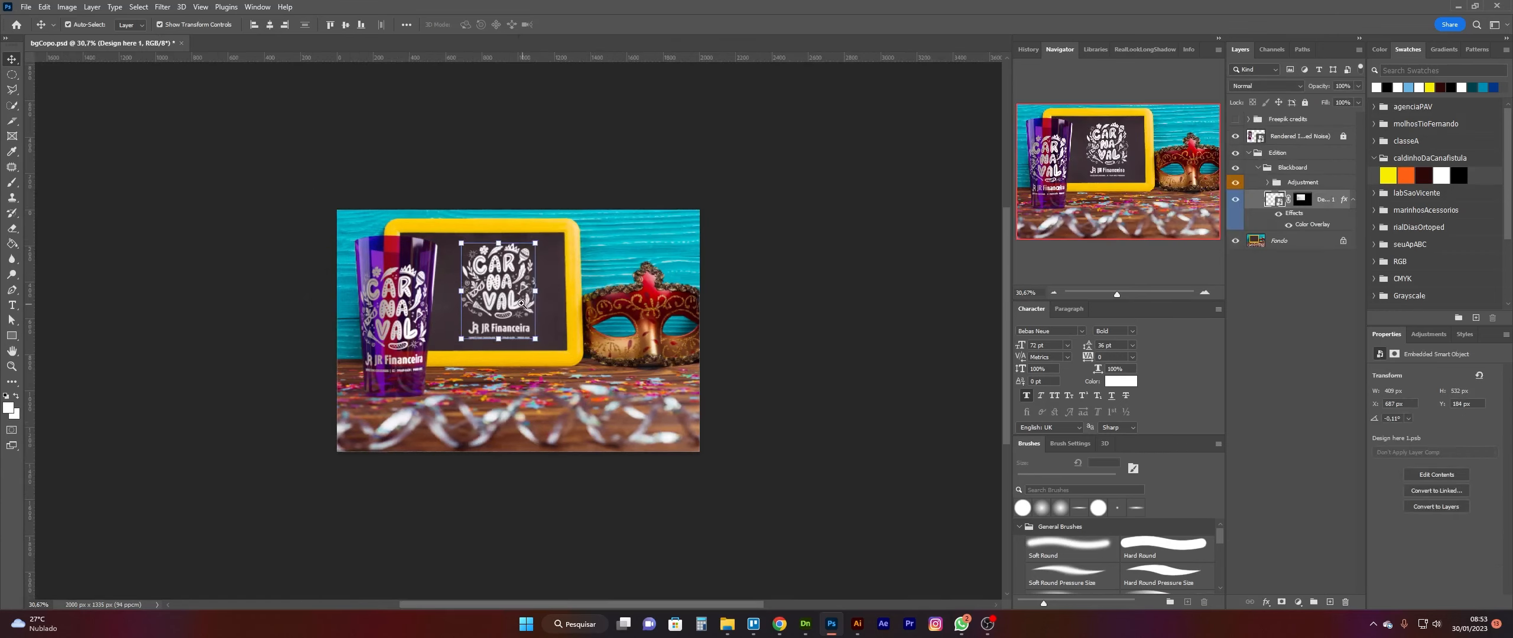
{"action": "left_click_drag", "start_coordinate": [523, 304], "coordinate": [722, 308], "text": "ctrl"}
{"action": "left_click", "coordinate": [1281, 154]}
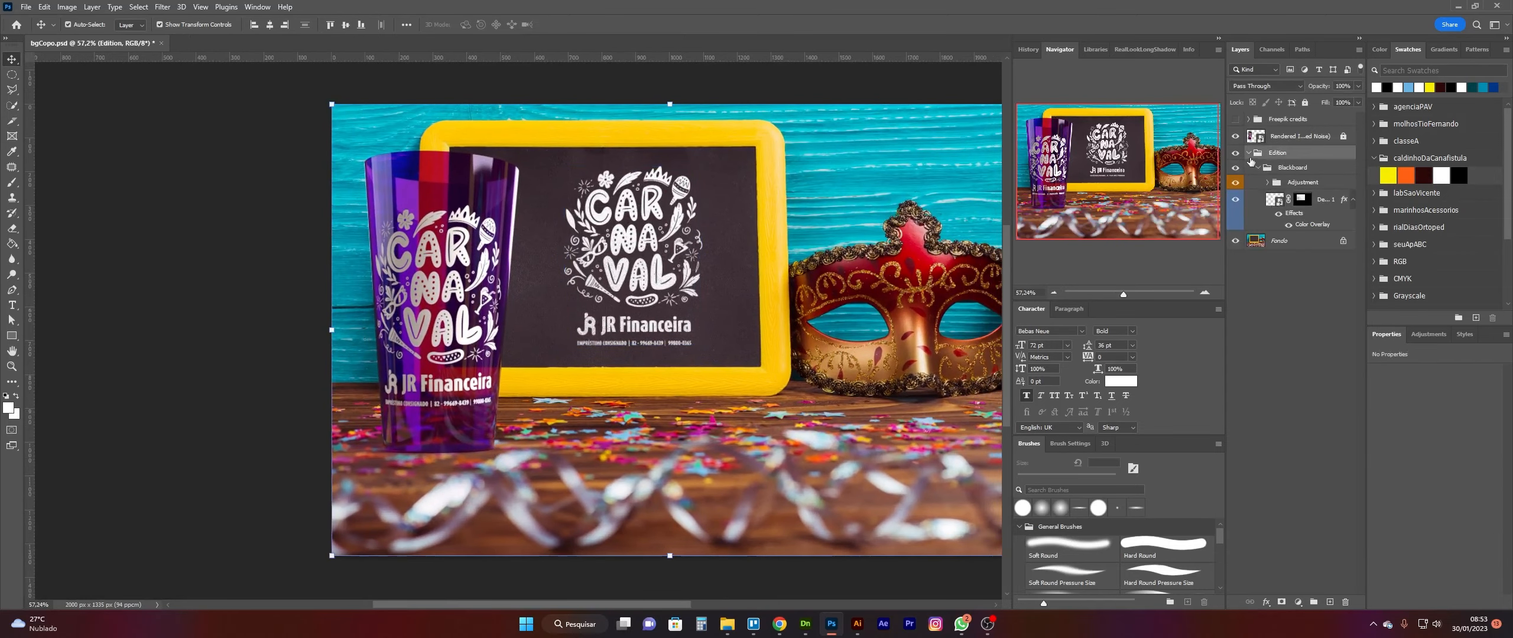
{"action": "left_click", "coordinate": [1248, 153]}
{"action": "left_click", "coordinate": [1306, 104]}
Step: Convert the Fondo background into a regular layer, lock it fully, and delete the Freepik credits group
{"action": "left_click", "coordinate": [1316, 173]}
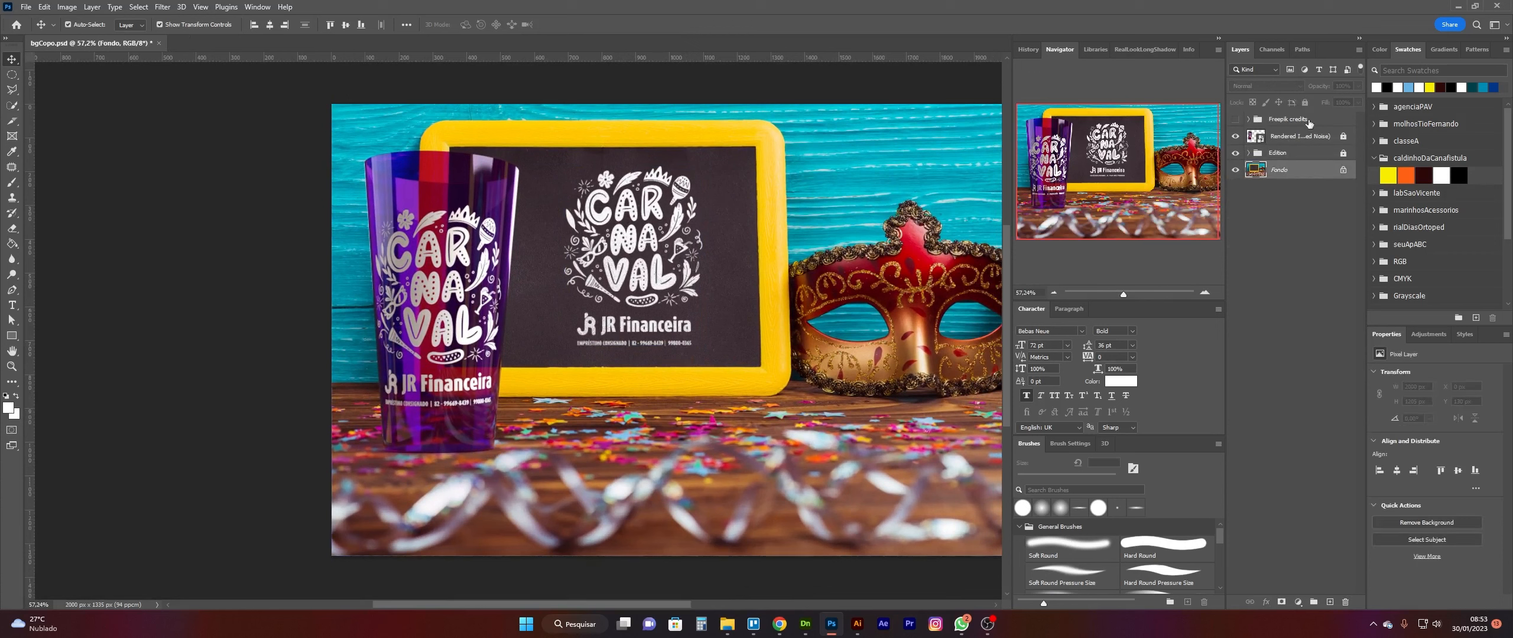
{"action": "left_click", "coordinate": [1343, 170]}
{"action": "left_click", "coordinate": [1305, 103]}
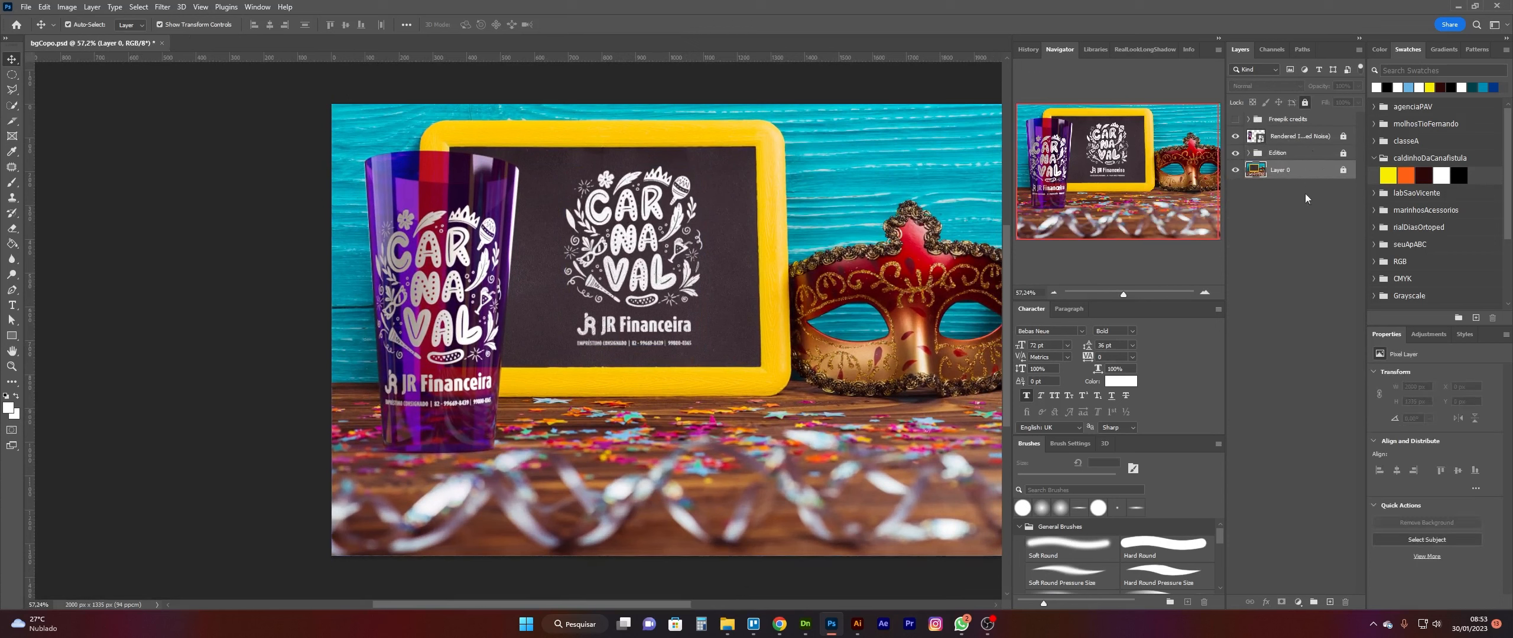
{"action": "left_click", "coordinate": [1309, 120]}
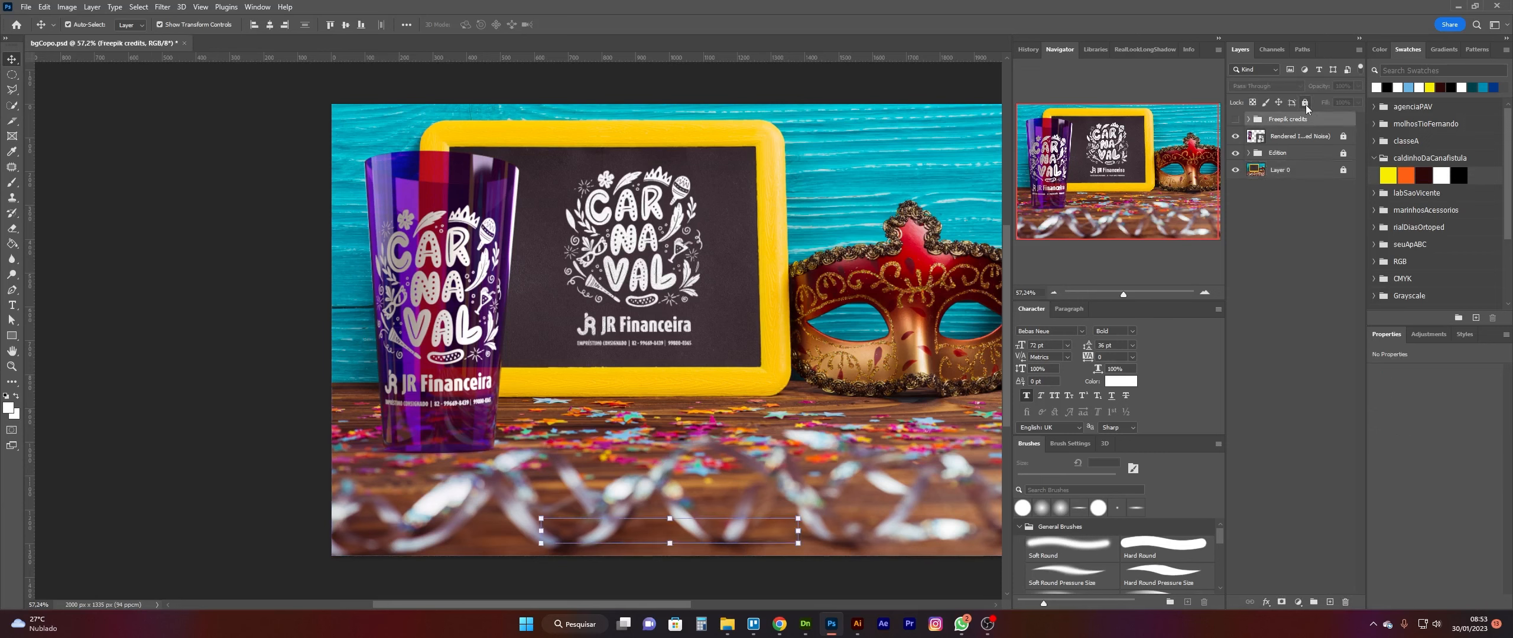
{"action": "key", "text": "Delete"}
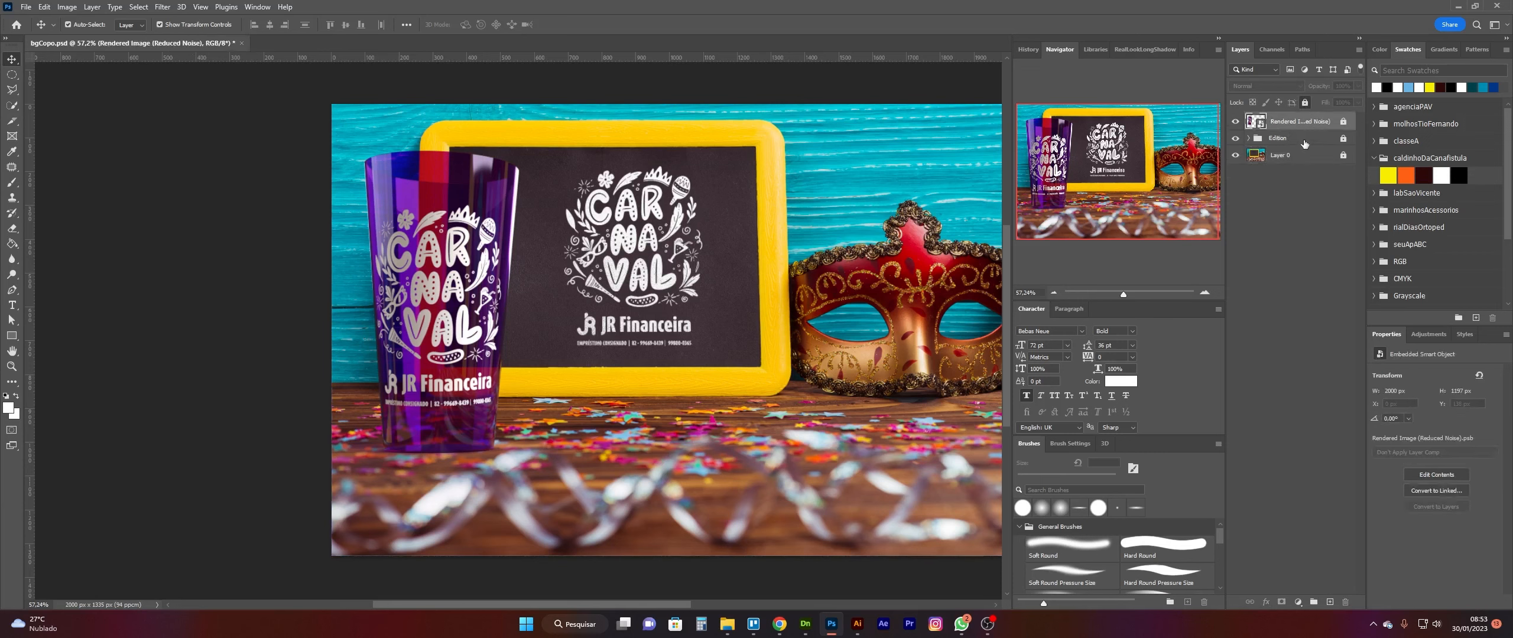
Step: Add a new layer named sombra directly above the Edition group
{"action": "left_click", "coordinate": [1304, 141]}
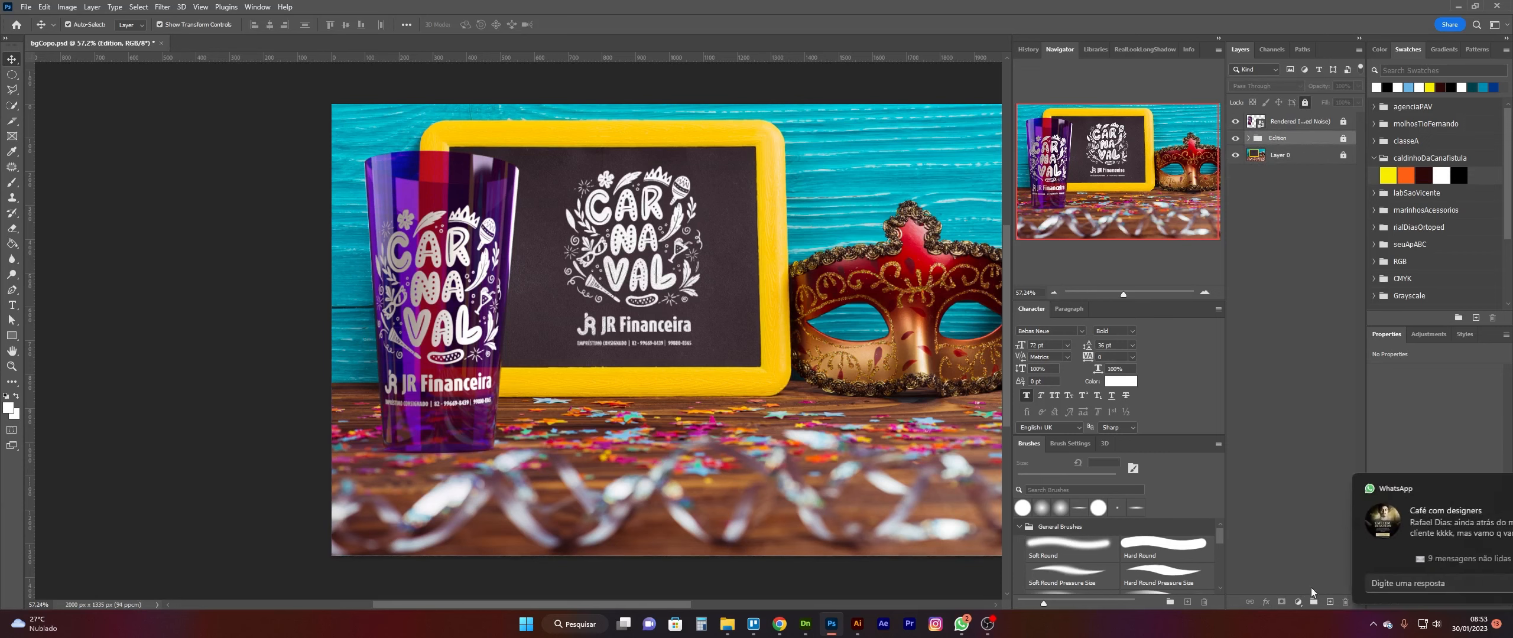
{"action": "left_click", "coordinate": [1488, 490]}
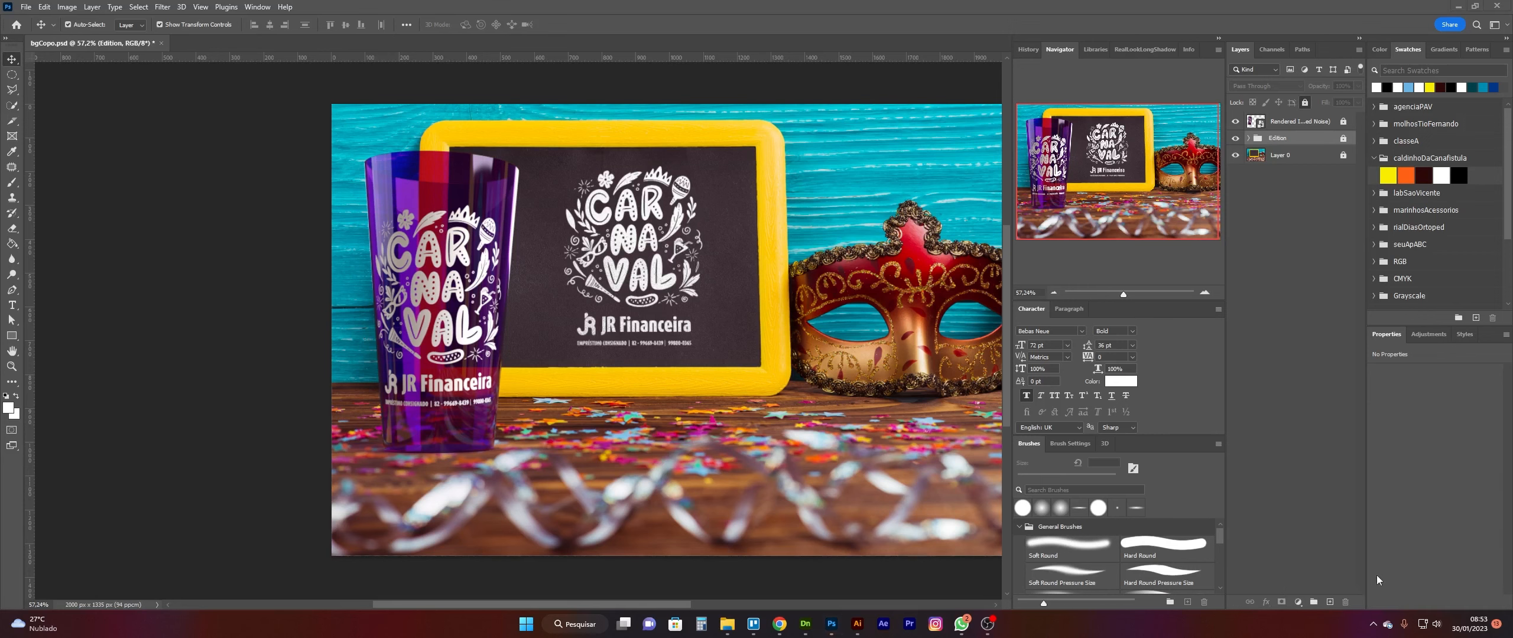
{"action": "left_click", "coordinate": [1330, 602]}
{"action": "double_click", "coordinate": [1280, 141]}
{"action": "type", "text": "sombra"}
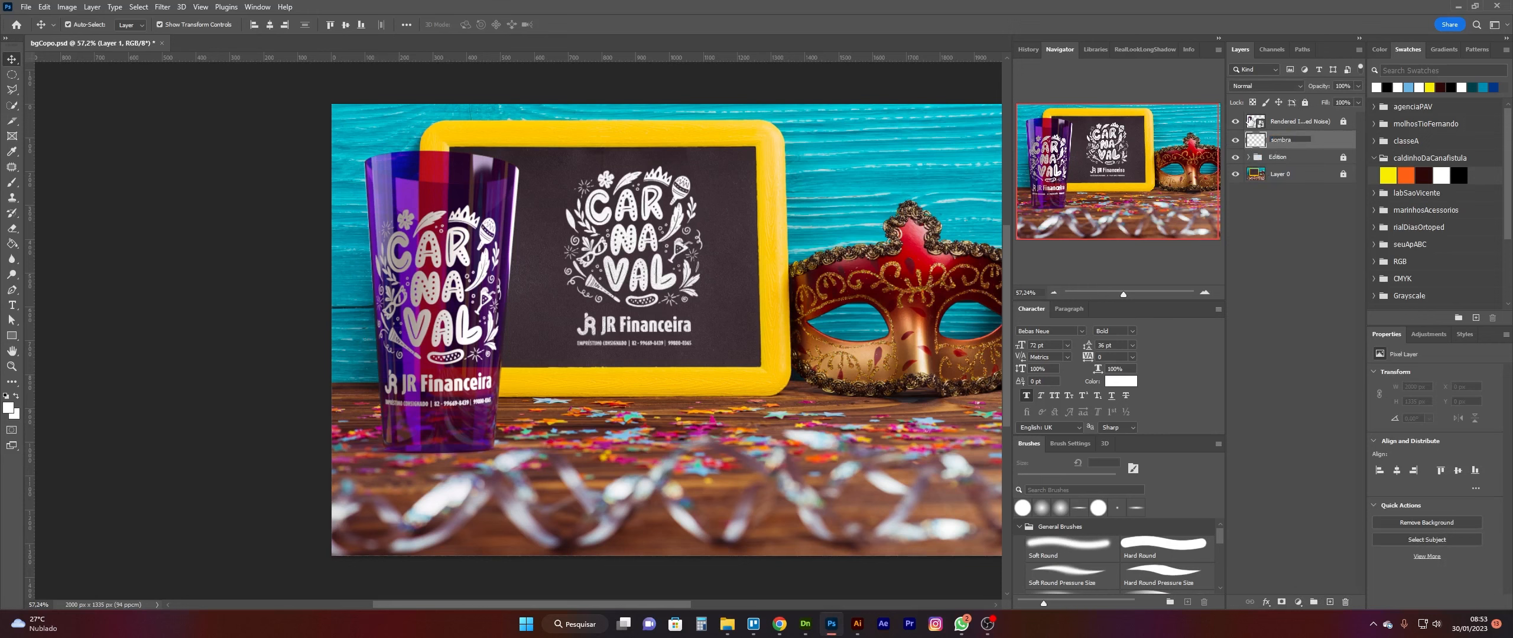
{"action": "key", "text": "Return"}
Step: Set up the Brush at about 501 px with a darkened purple sampled from the base of the cup
{"action": "key", "text": "b"}
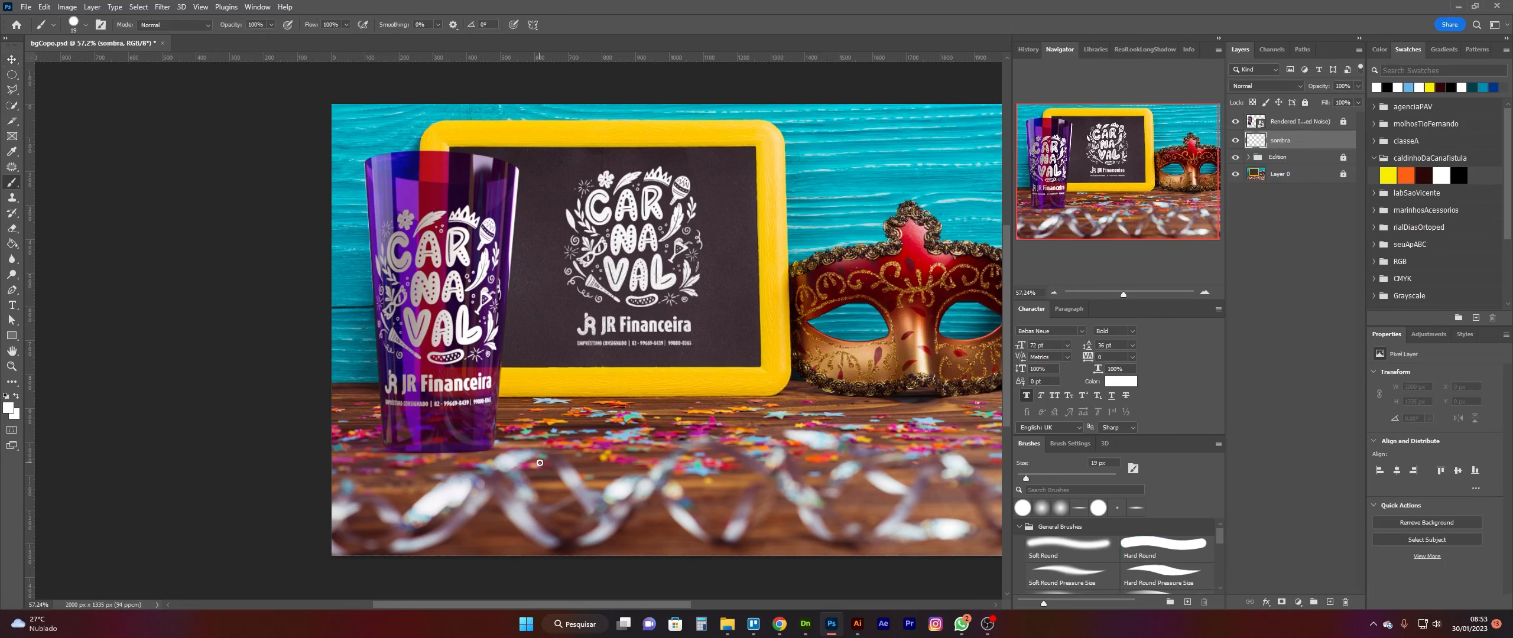
{"action": "key", "text": "d"}
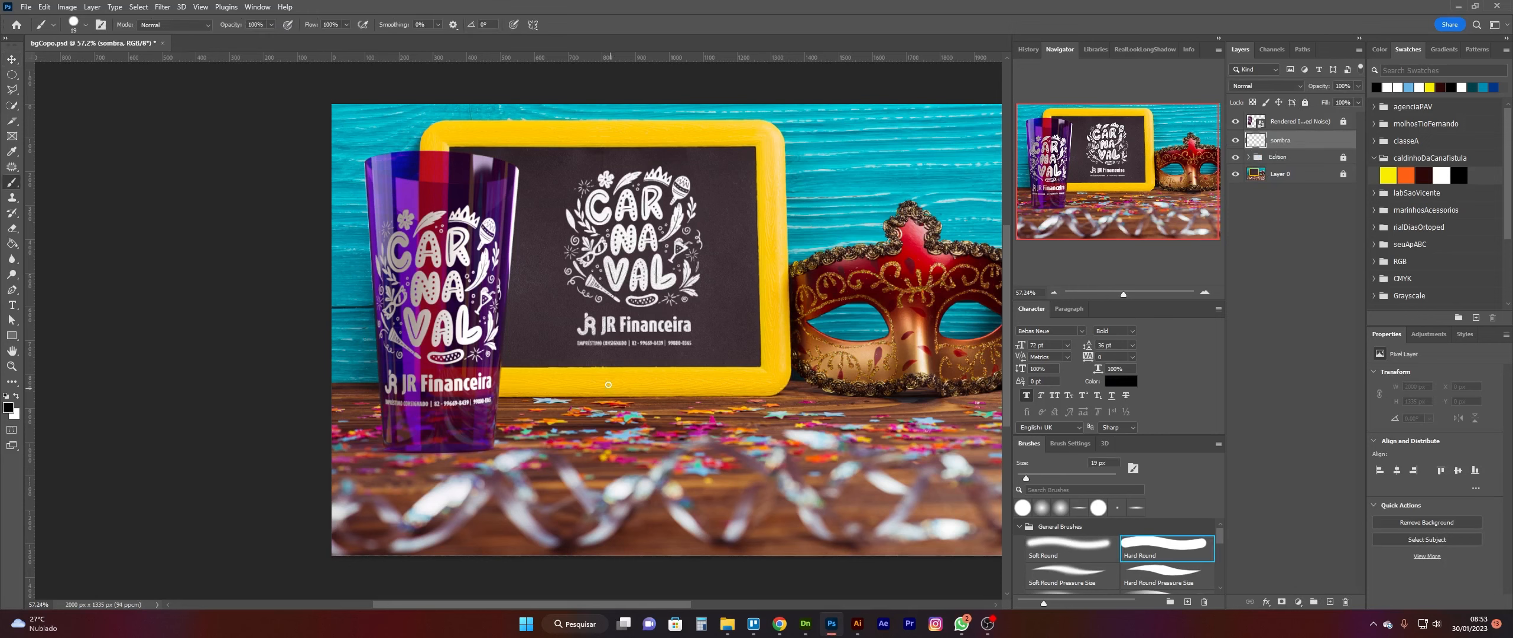
{"action": "right_click_drag", "start_coordinate": [614, 376], "coordinate": [686, 359], "text": "alt"}
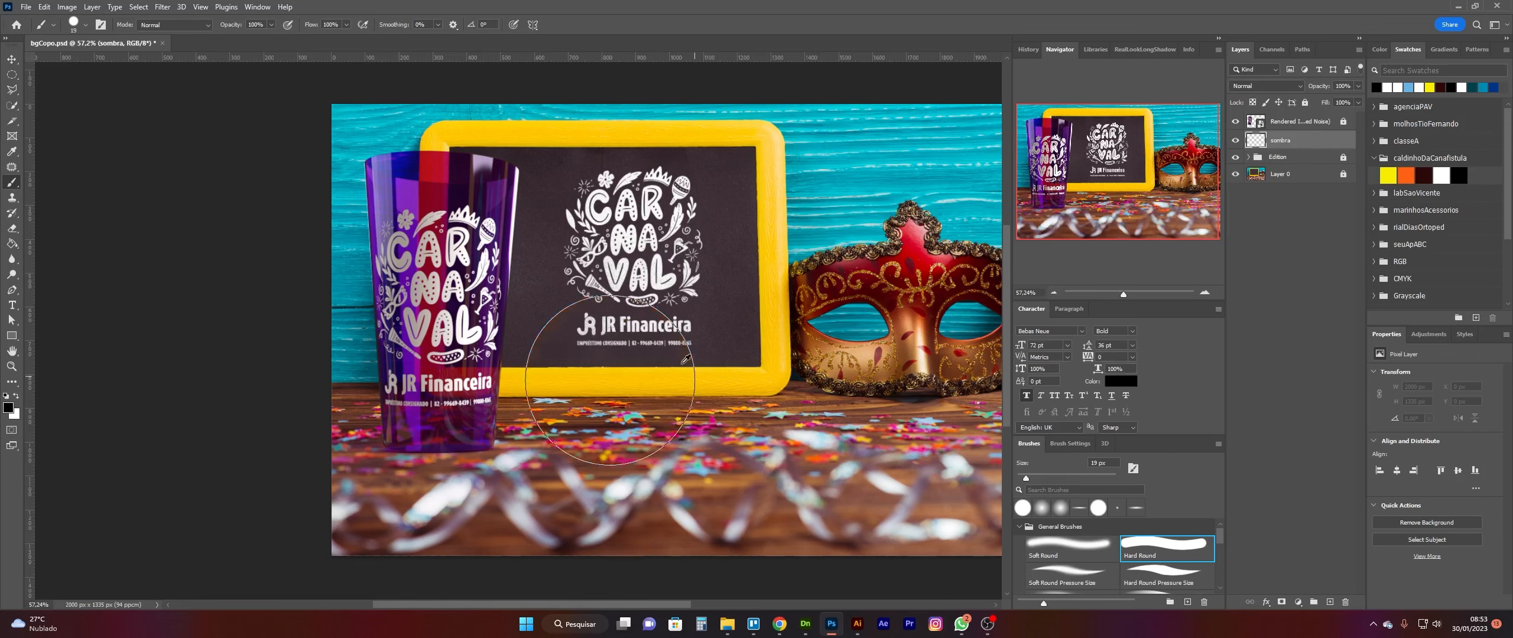
{"action": "left_click", "coordinate": [455, 445], "text": "alt"}
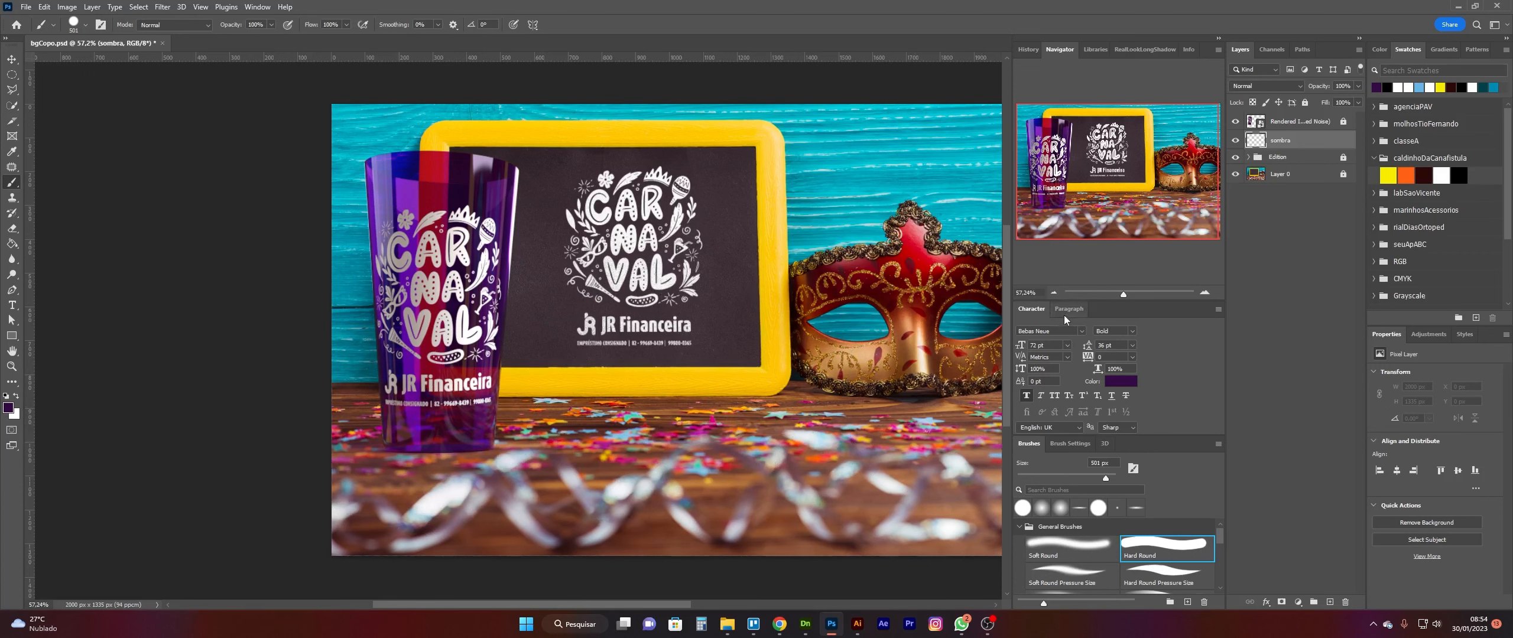
{"action": "left_click", "coordinate": [9, 409]}
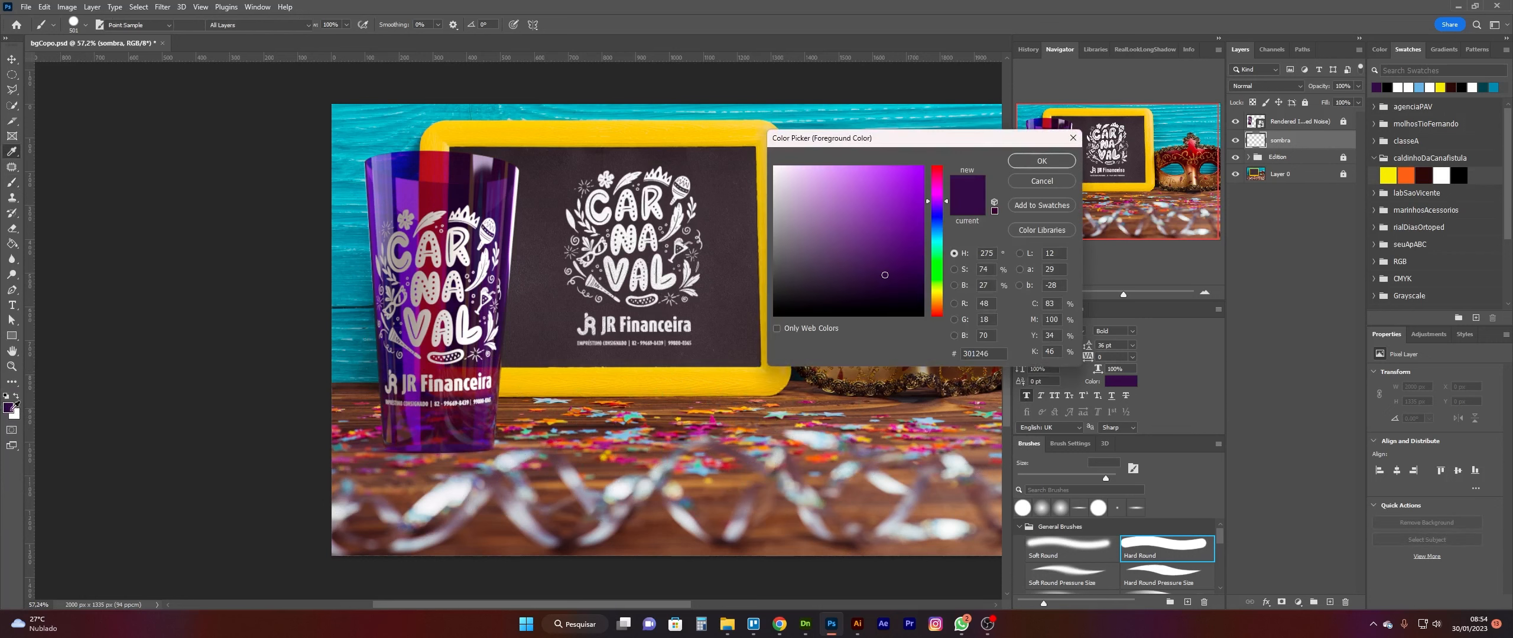
{"action": "left_click", "coordinate": [886, 284]}
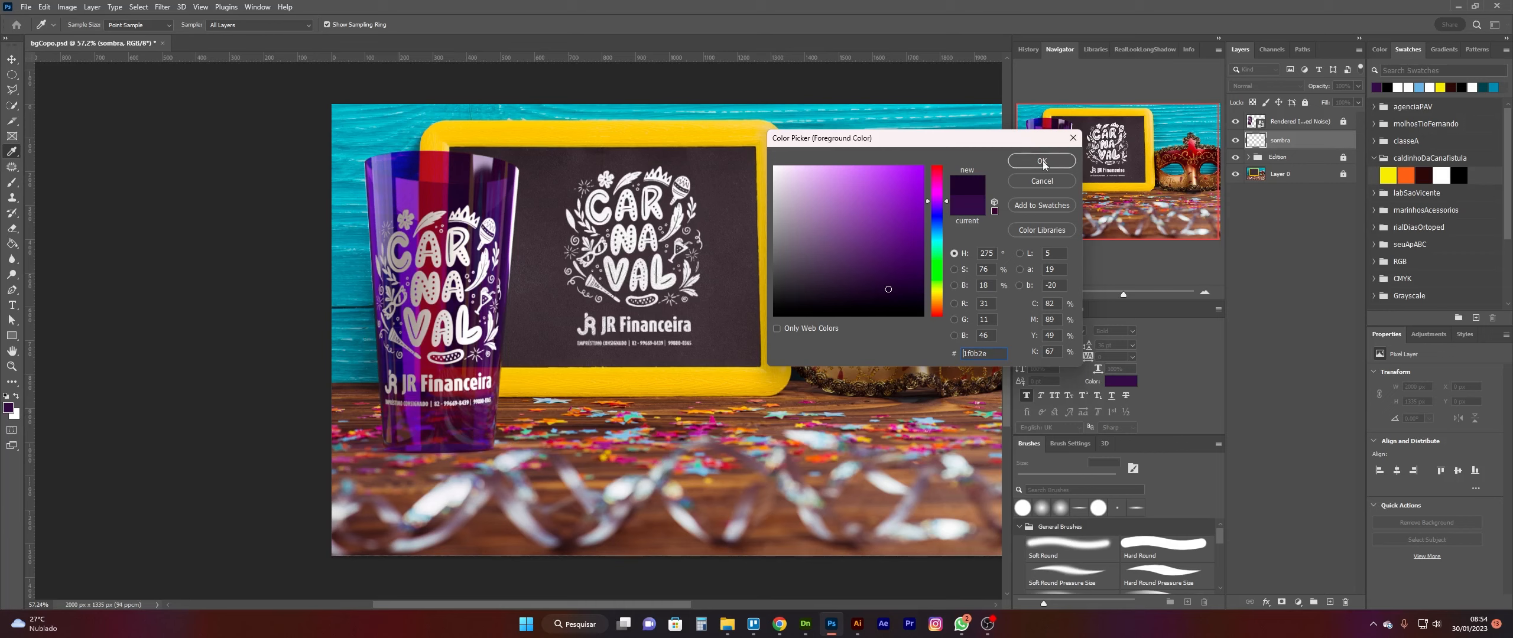
{"action": "left_click_drag", "start_coordinate": [888, 291], "coordinate": [893, 298]}
{"action": "left_click", "coordinate": [1040, 165]}
{"action": "key", "text": "b"}
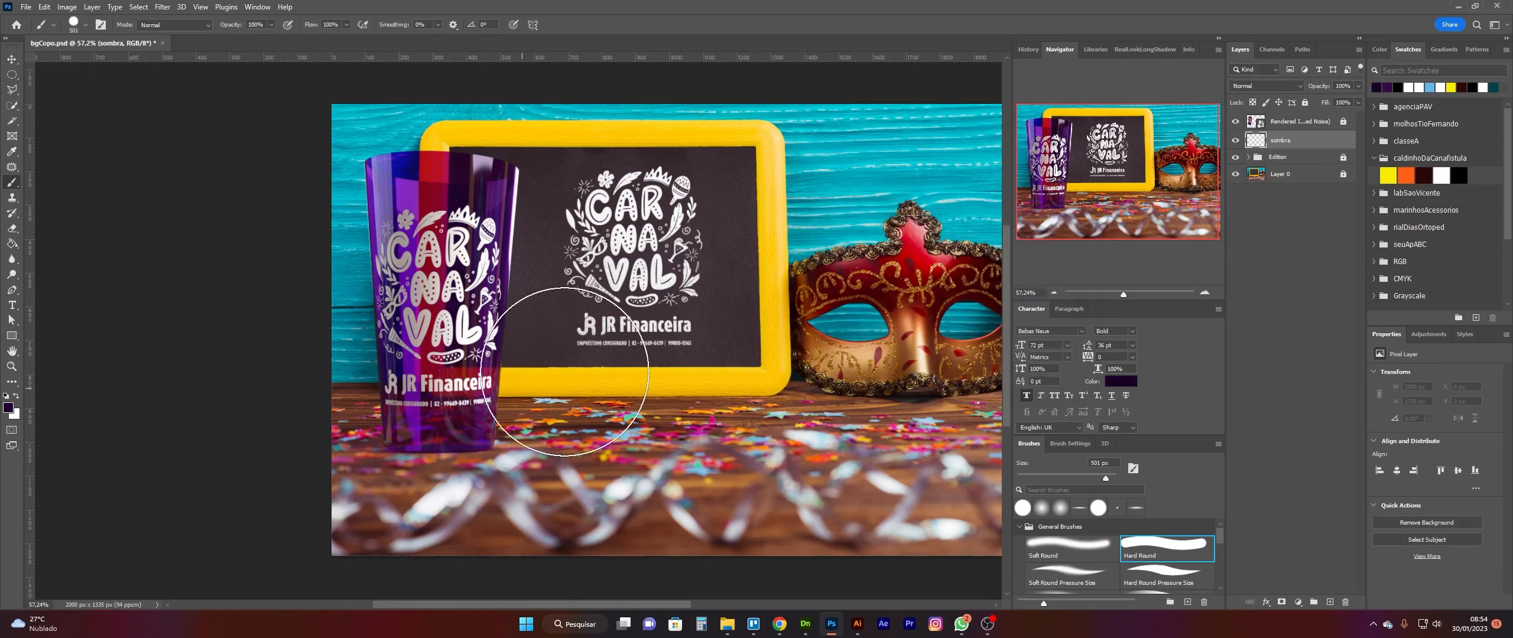
Step: Flatten the brush tip into a thin horizontal ellipse and set the flow to 10%
{"action": "right_click", "coordinate": [777, 201]}
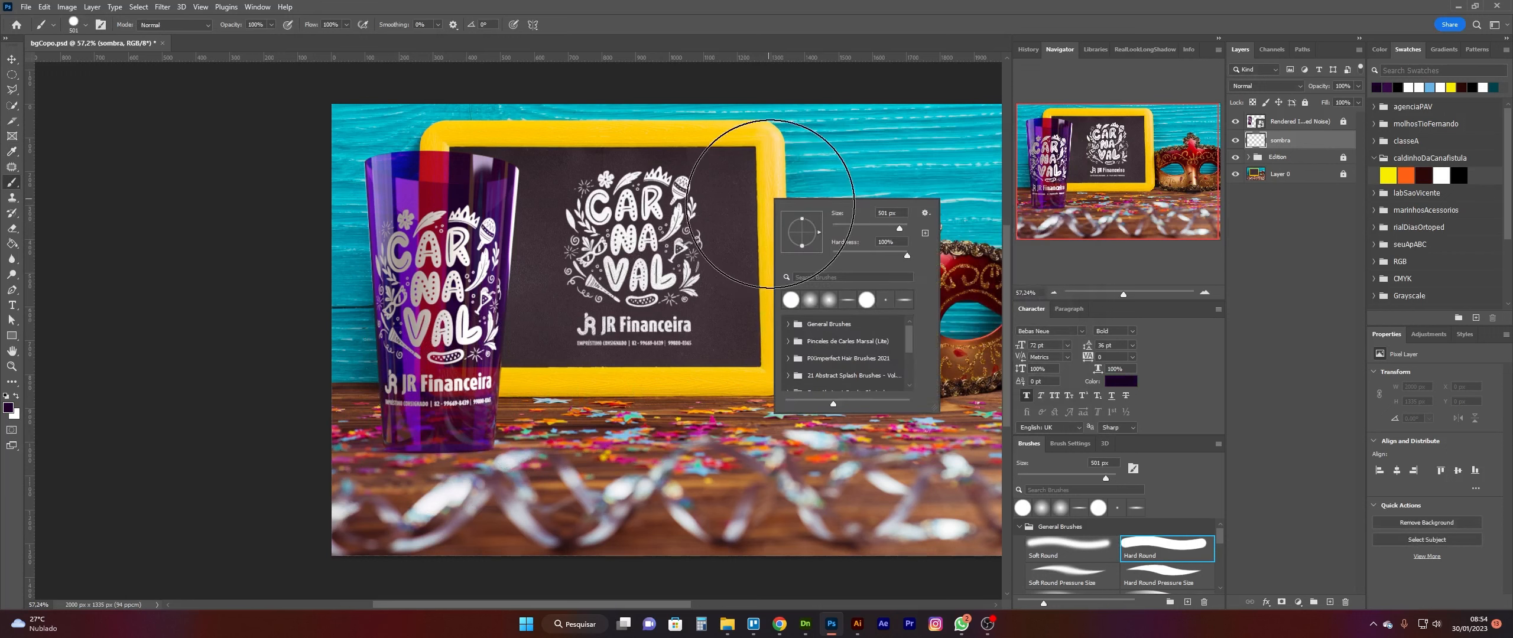
{"action": "left_click_drag", "start_coordinate": [803, 222], "coordinate": [806, 231]}
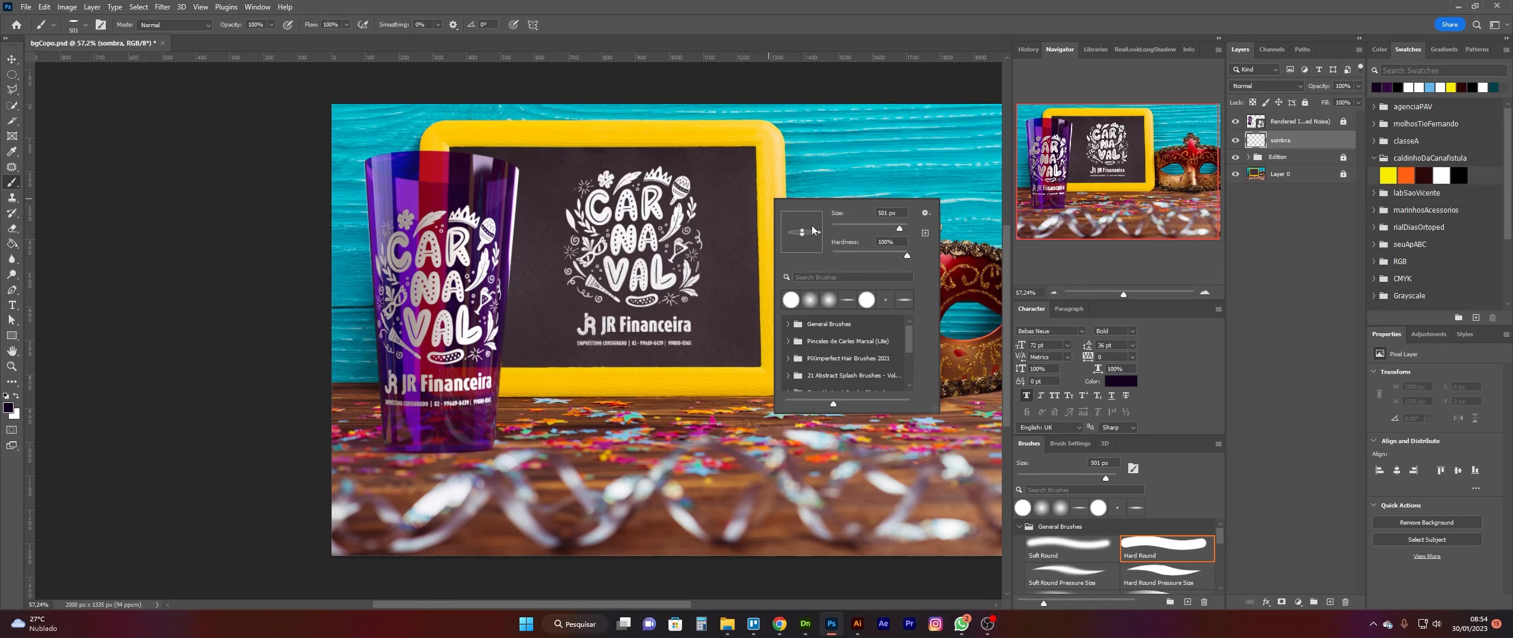
{"action": "left_click", "coordinate": [641, 27]}
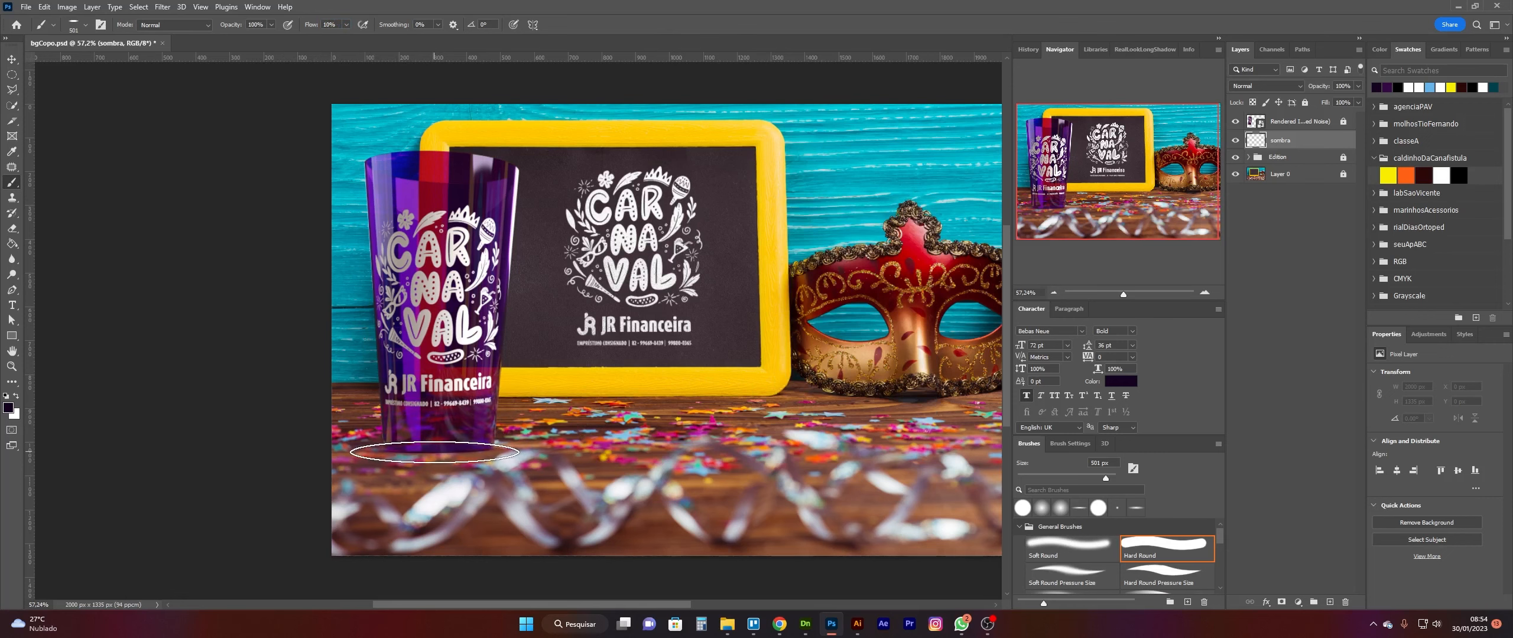
Step: Try a hard-edged shadow under the cup, reducing the brush to 382 px, and clear the sombra layer
{"action": "left_click", "coordinate": [438, 451]}
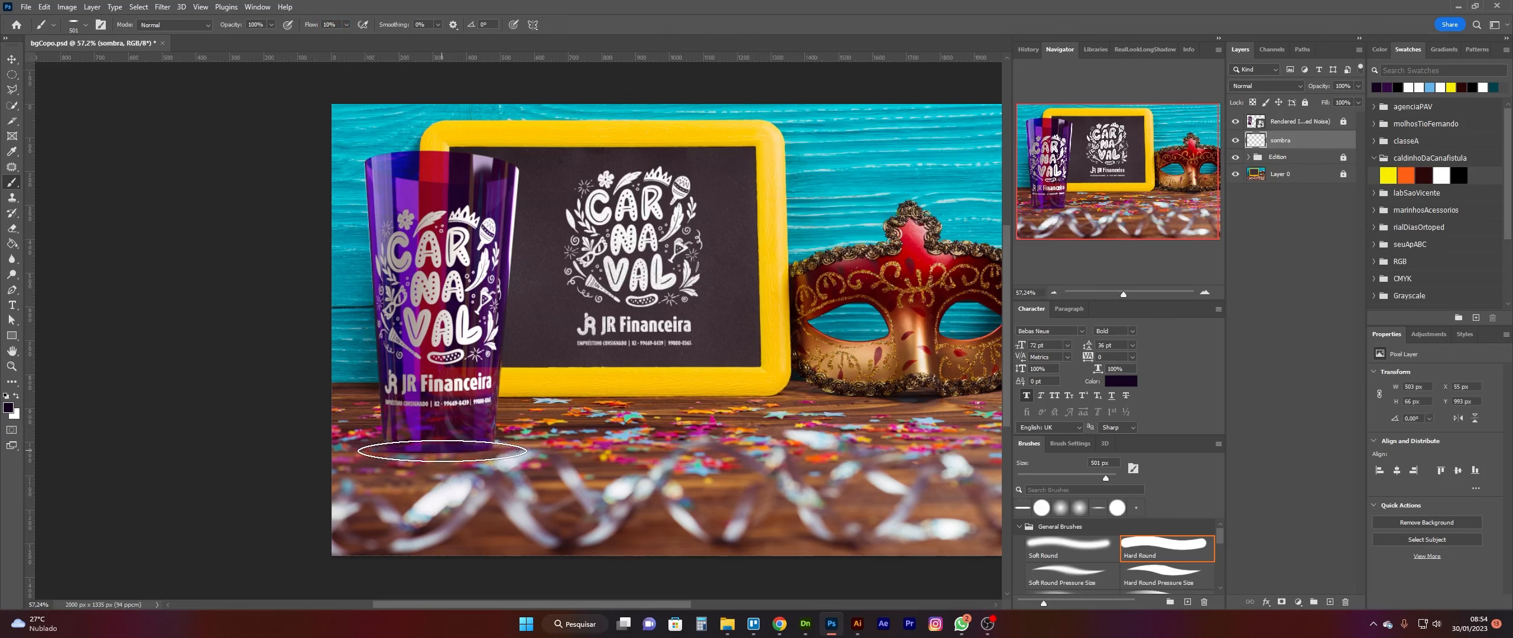
{"action": "right_click_drag", "start_coordinate": [731, 288], "coordinate": [711, 289], "text": "alt"}
{"action": "right_click", "coordinate": [731, 279]}
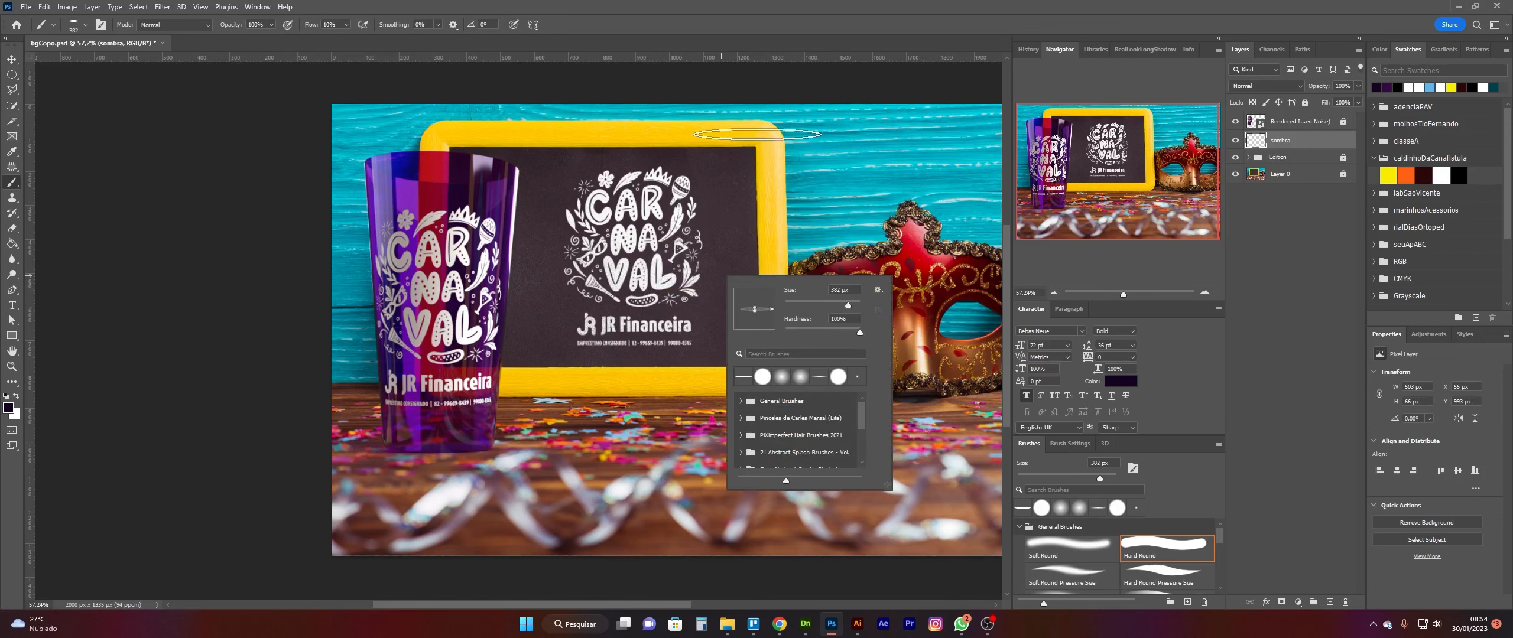
{"action": "left_click", "coordinate": [743, 49]}
{"action": "left_click", "coordinate": [435, 451]}
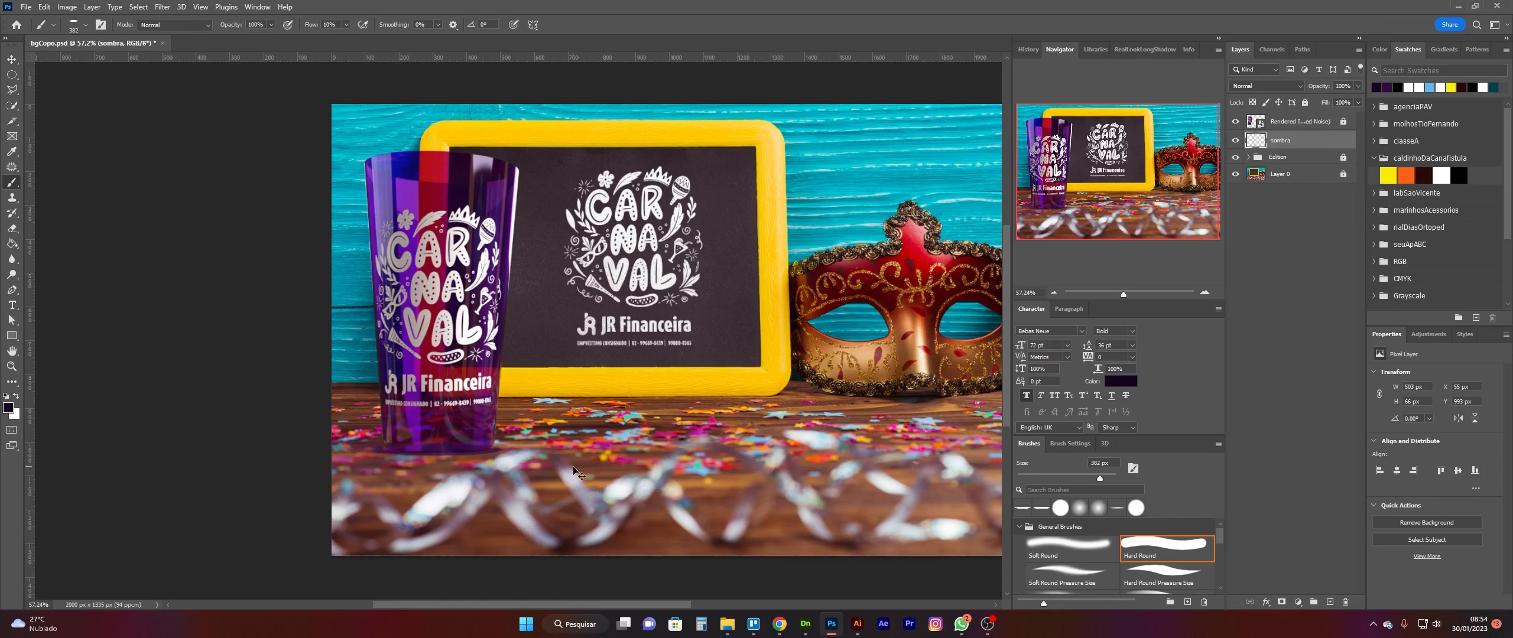
{"action": "key", "text": "ctrl+a"}
{"action": "key", "text": "Delete"}
{"action": "key", "text": "ctrl+d"}
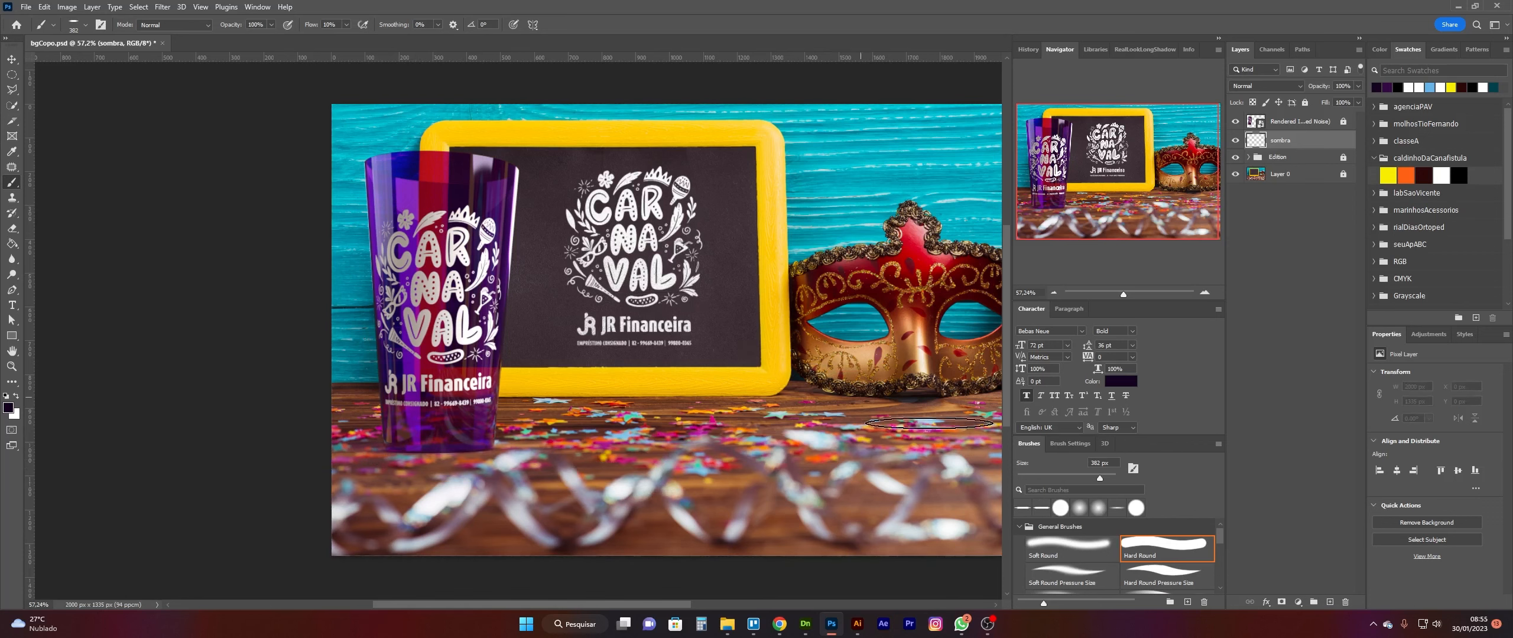
Step: Switch to the Soft Round brush, flatten its tip into a horizontal ellipse and size it to about 396 px
{"action": "left_click", "coordinate": [1087, 547]}
{"action": "right_click", "coordinate": [739, 259]}
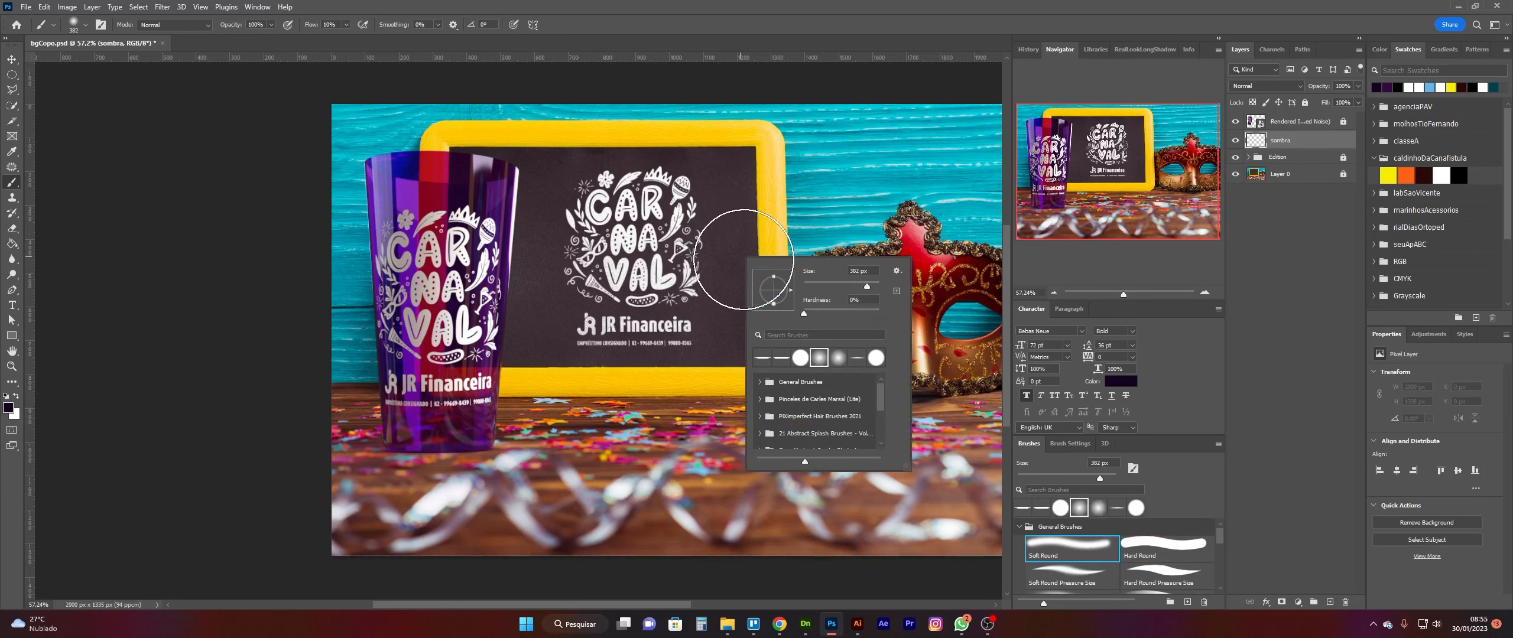
{"action": "left_click_drag", "start_coordinate": [776, 293], "coordinate": [775, 291]}
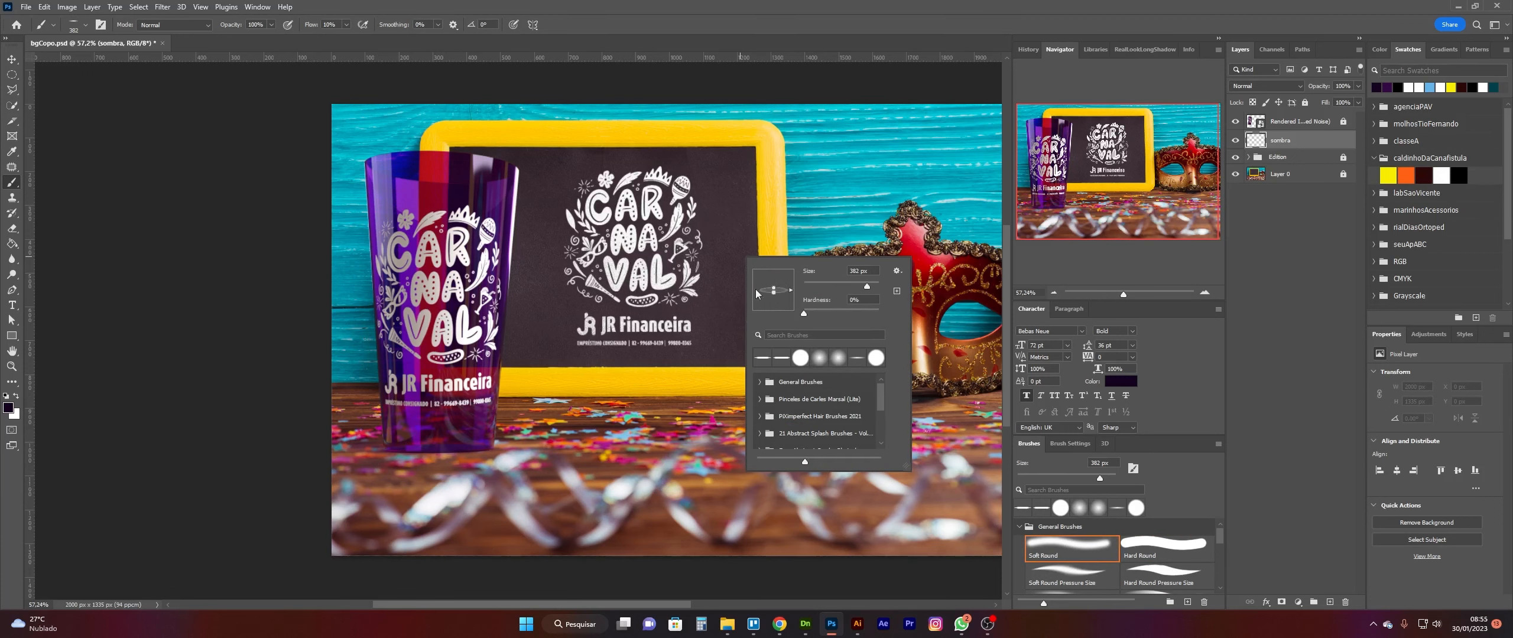
{"action": "right_click_drag", "start_coordinate": [438, 448], "coordinate": [441, 448], "text": "alt"}
Step: Test the soft brush under the cup and over the blackboard's lower edge, clearing the sombra layer after each test
{"action": "left_click_drag", "start_coordinate": [434, 448], "coordinate": [517, 453]}
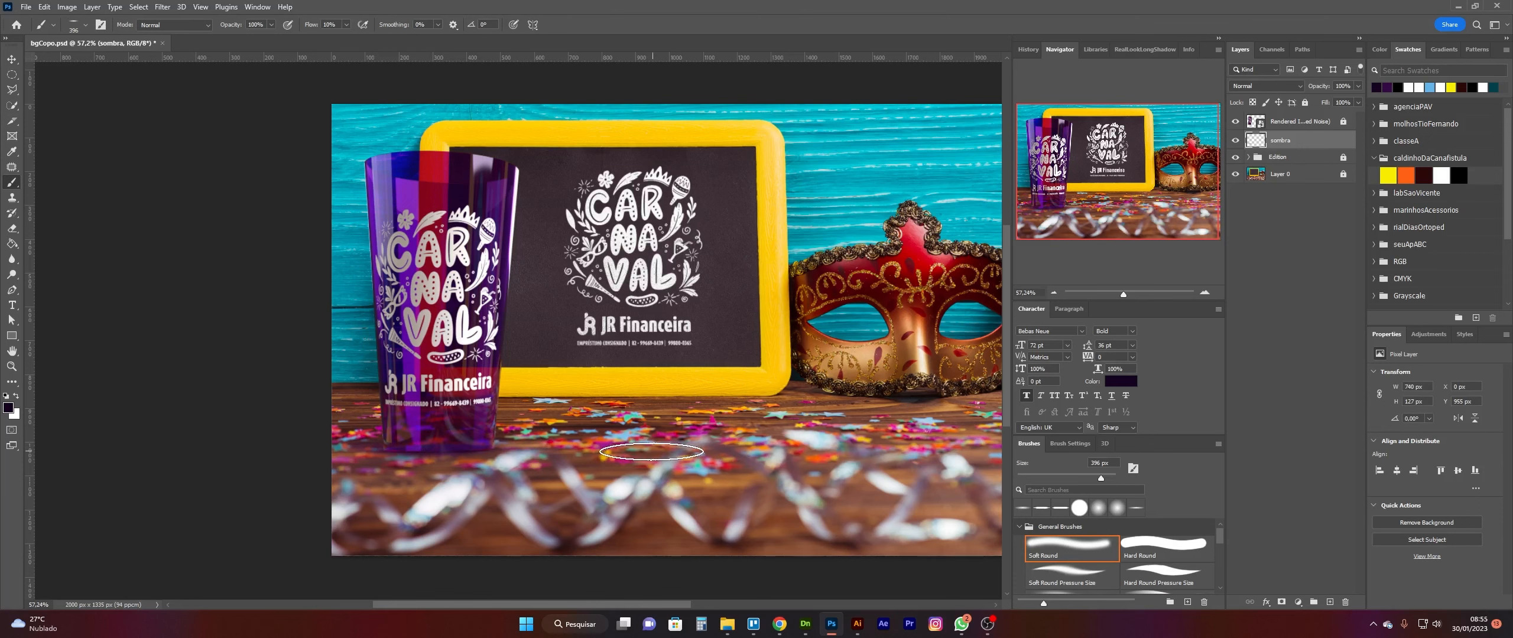
{"action": "key", "text": "ctrl+a"}
{"action": "key", "text": "Delete"}
{"action": "mouse_move", "coordinate": [629, 340]}
{"action": "left_mouse_down"}
{"action": "mouse_move", "coordinate": [603, 408]}
{"action": "mouse_move", "coordinate": [614, 413]}
{"action": "mouse_move", "coordinate": [603, 390]}
{"action": "mouse_move", "coordinate": [664, 380]}
{"action": "left_mouse_up"}
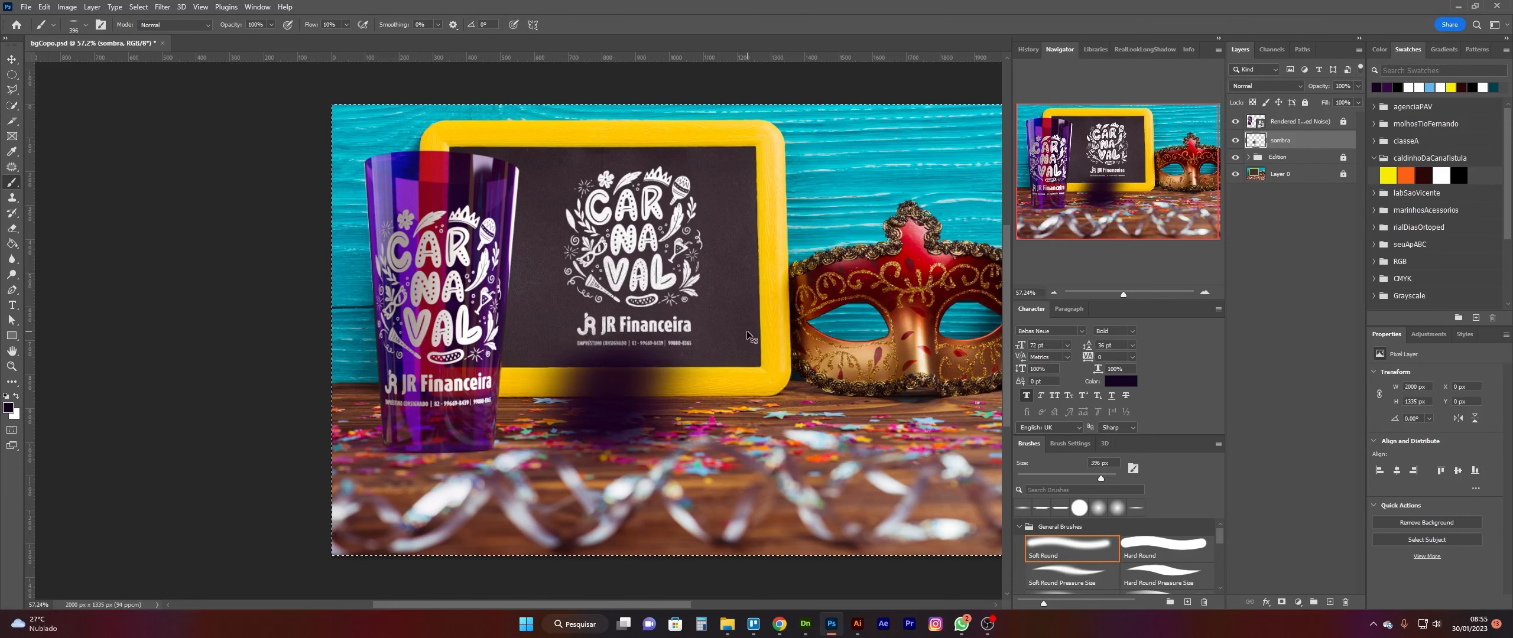
{"action": "key", "text": "Delete"}
{"action": "key", "text": "ctrl+d"}
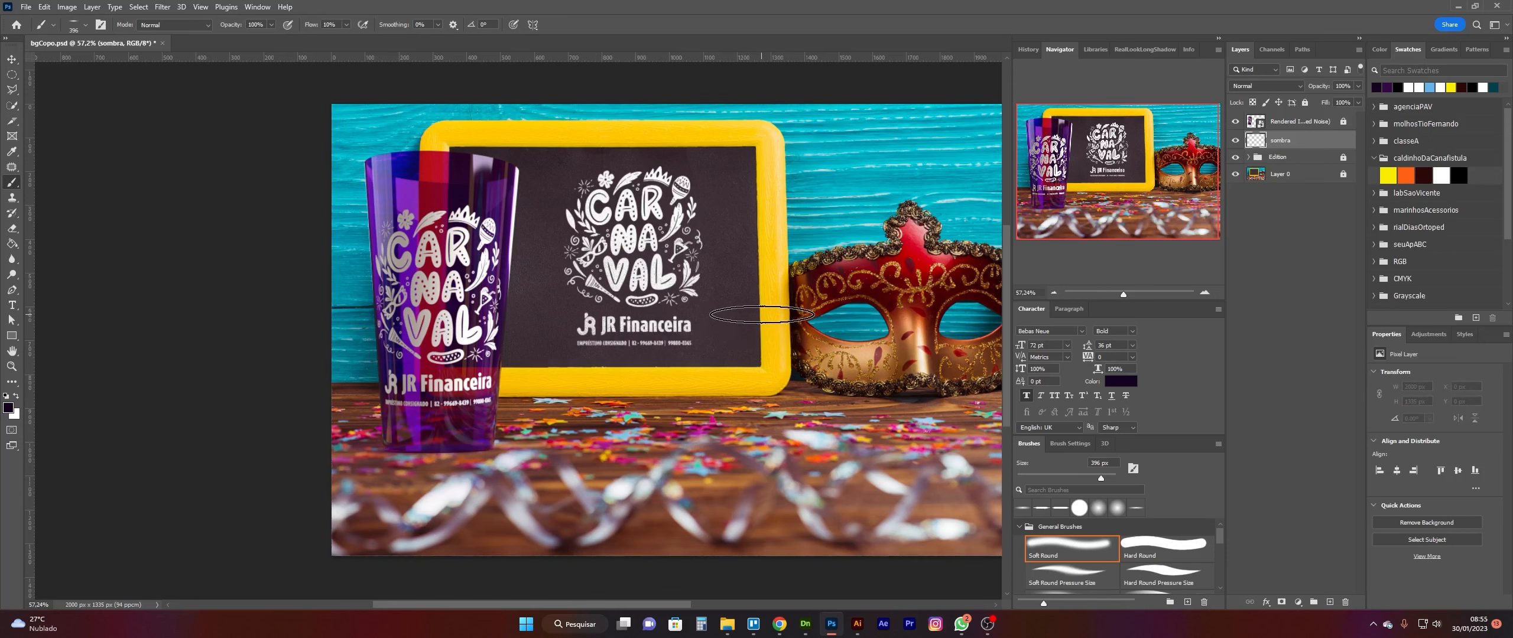
Step: Darken the foreground colour to near-black purple #0d0413 and adjust the soft brush tip's flattened ellipse
{"action": "left_click", "coordinate": [9, 409]}
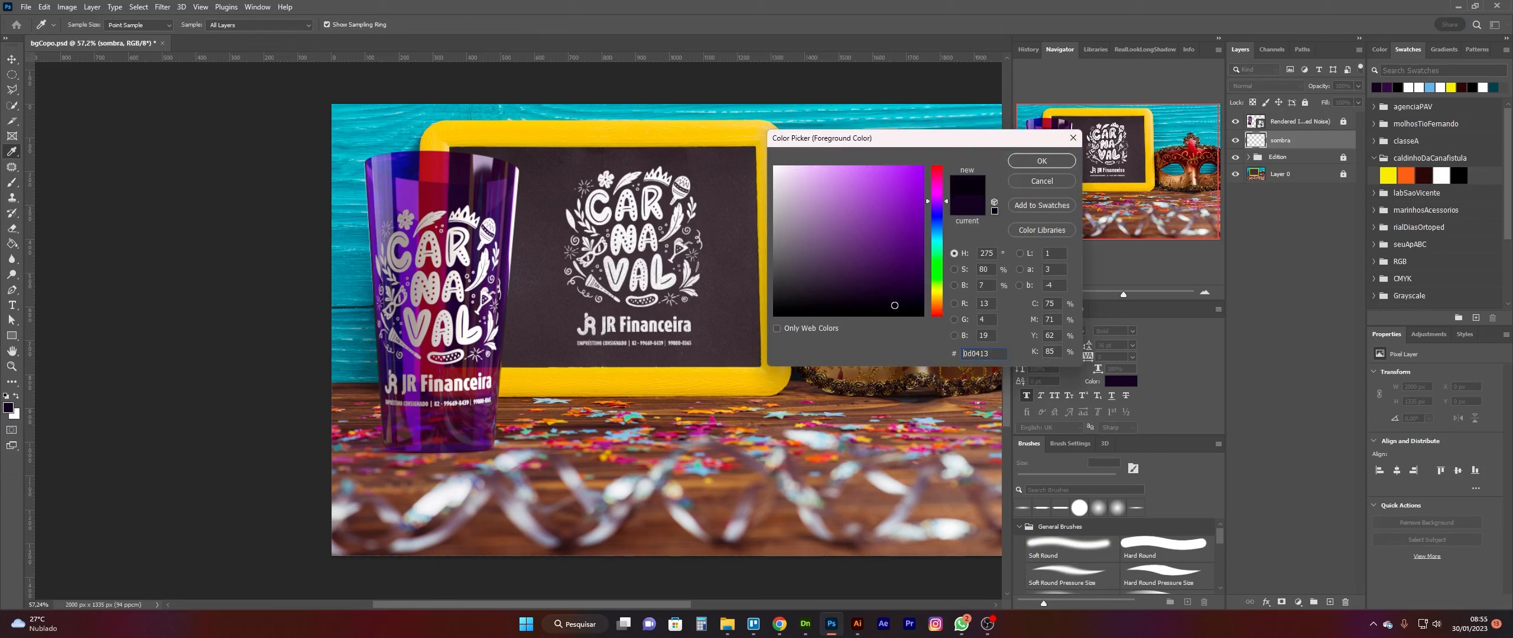
{"action": "left_click", "coordinate": [1042, 161]}
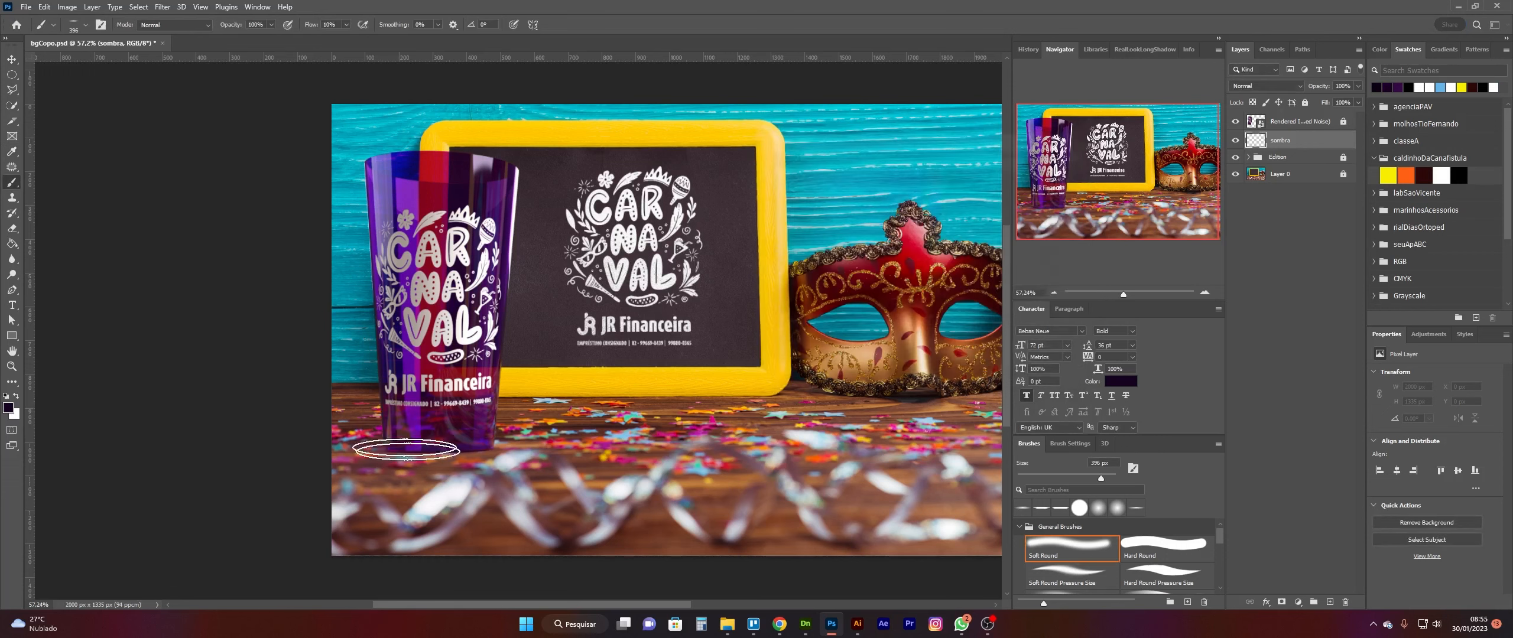
{"action": "right_click", "coordinate": [712, 301]}
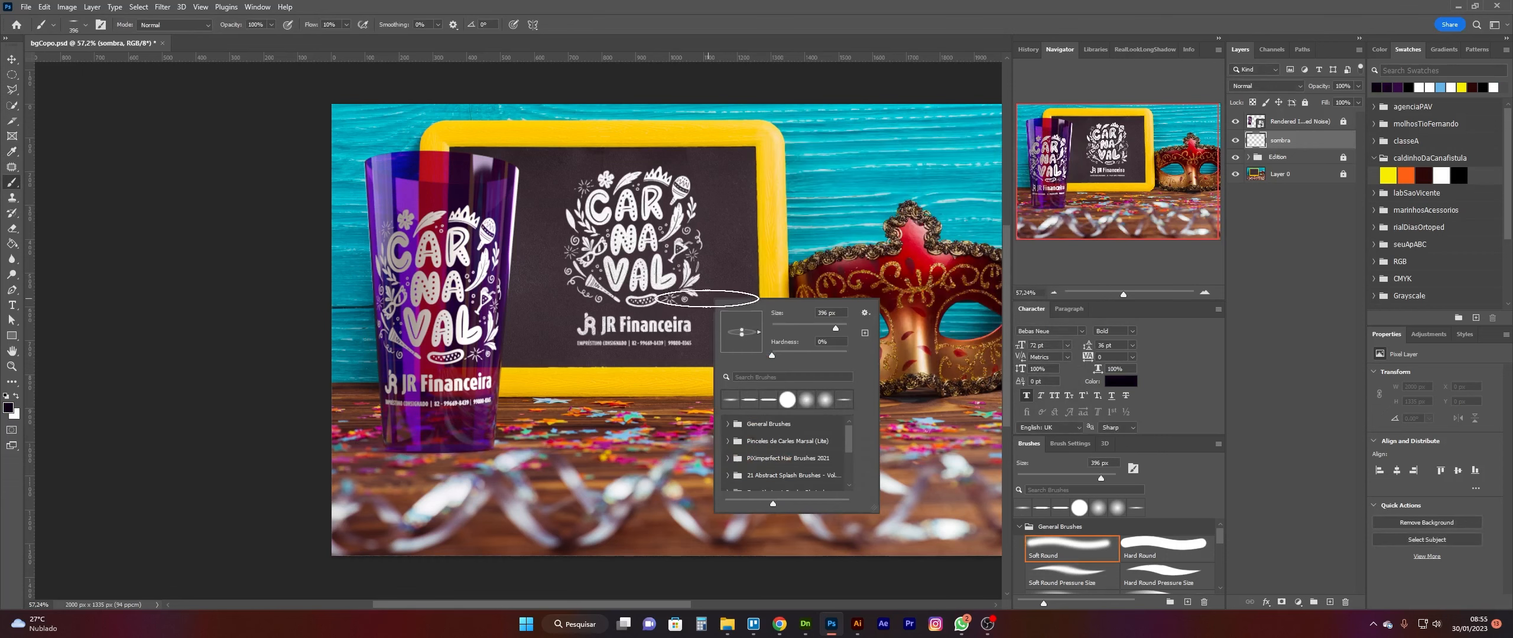
{"action": "left_click_drag", "start_coordinate": [744, 335], "coordinate": [746, 336]}
{"action": "left_click", "coordinate": [668, 324]}
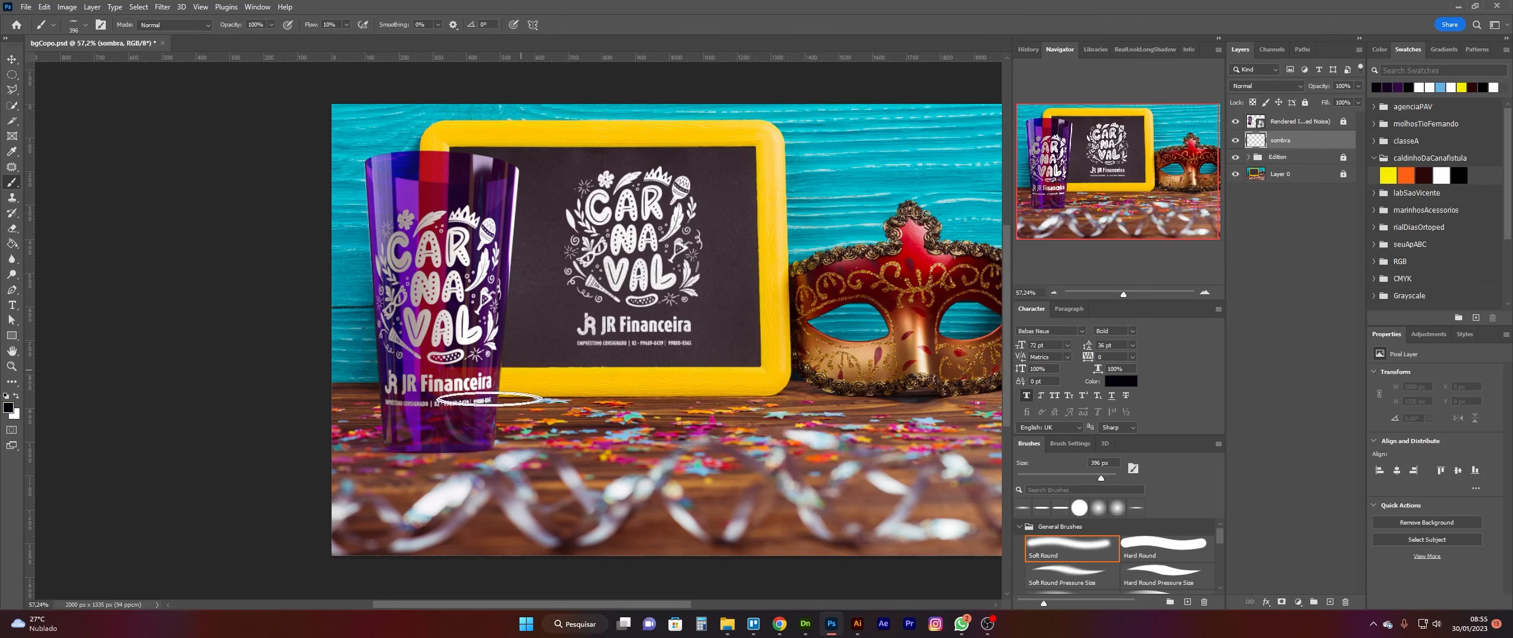
Step: Paint a soft near-black shadow along the table beneath the cup's base on the sombra layer, and size the Eraser to about 428 px
{"action": "mouse_move", "coordinate": [416, 455]}
{"action": "left_mouse_down"}
{"action": "mouse_move", "coordinate": [455, 451]}
{"action": "mouse_move", "coordinate": [382, 454]}
{"action": "mouse_move", "coordinate": [531, 450]}
{"action": "mouse_move", "coordinate": [474, 486]}
{"action": "mouse_move", "coordinate": [413, 454]}
{"action": "mouse_move", "coordinate": [616, 469]}
{"action": "left_mouse_up"}
{"action": "scroll", "coordinate": [597, 450], "scroll_direction": "down", "scroll_amount": 4, "text": "alt"}
{"action": "scroll", "coordinate": [561, 452], "scroll_direction": "up", "scroll_amount": 5, "text": "alt"}
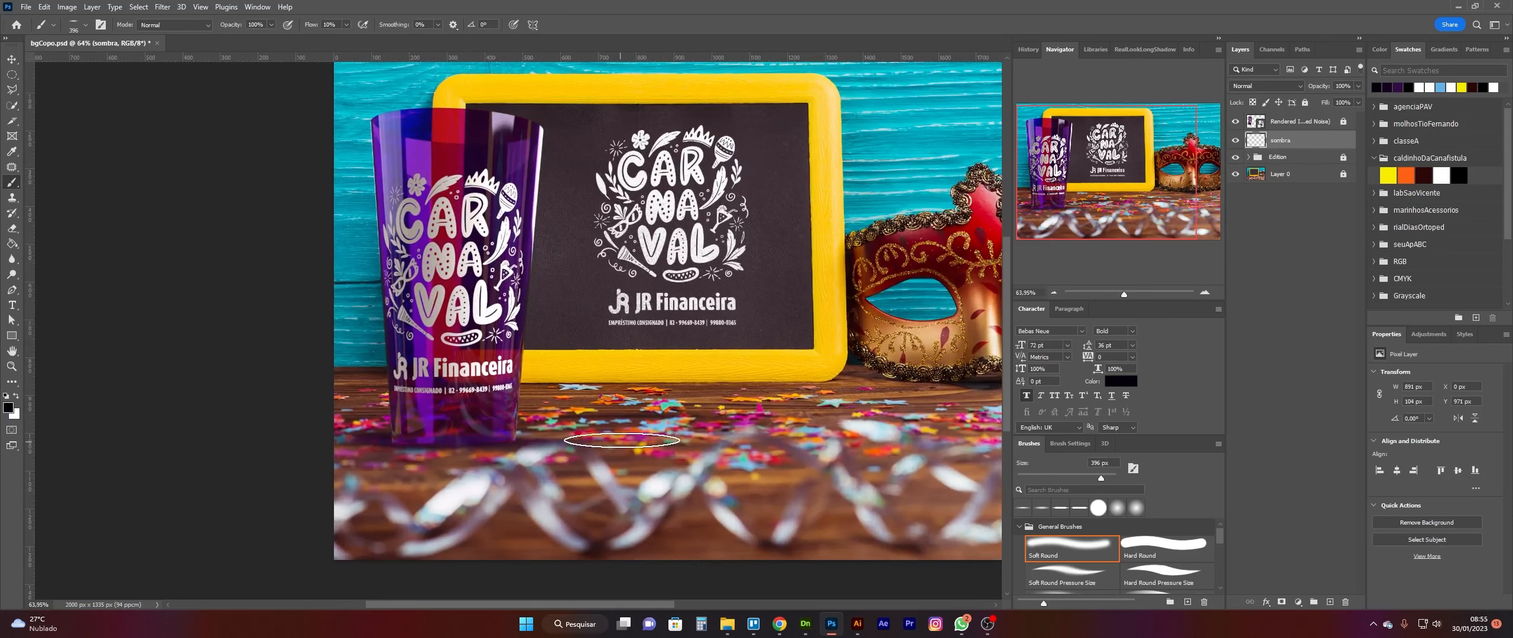
{"action": "key", "text": "e"}
{"action": "mouse_move", "coordinate": [635, 425]}
{"action": "right_mouse_down", "text": "alt"}
{"action": "mouse_move", "coordinate": [680, 424]}
{"action": "mouse_move", "coordinate": [721, 335]}
{"action": "right_mouse_up", "text": "alt"}
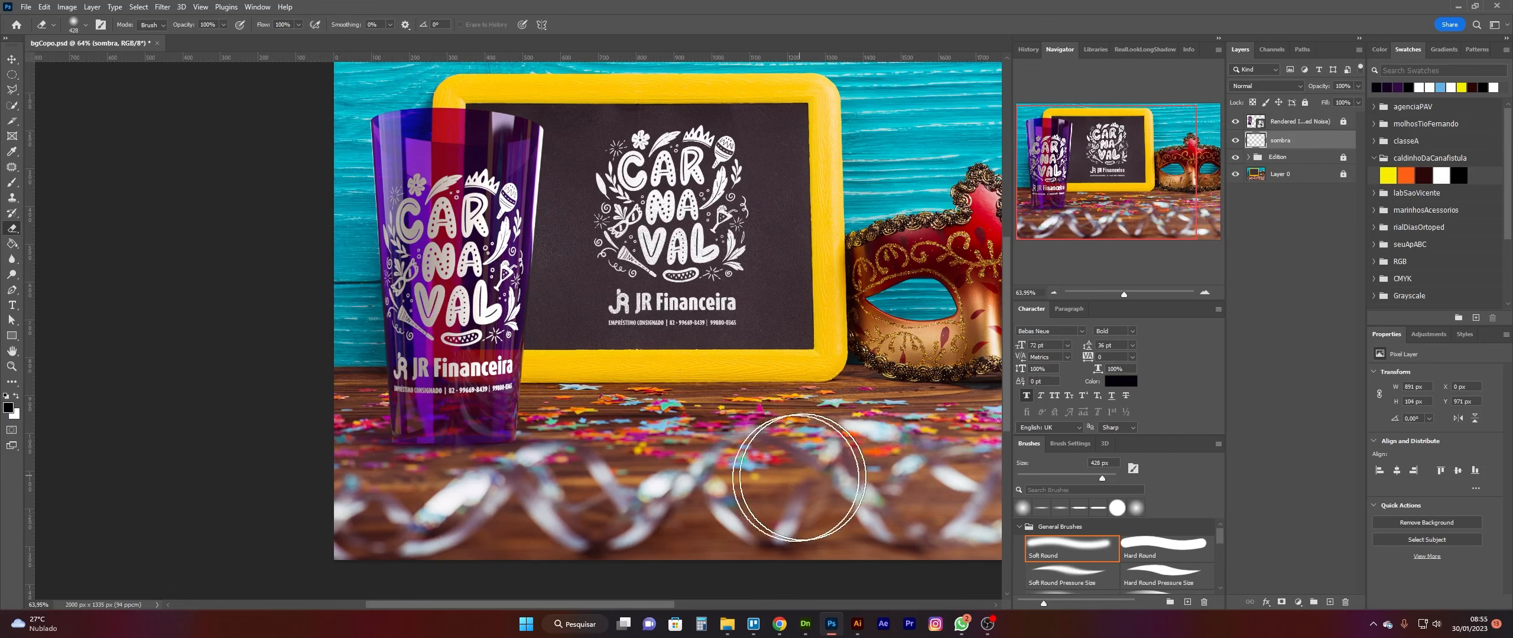
{"action": "key", "text": "v"}
{"action": "scroll", "coordinate": [744, 446], "scroll_direction": "down", "scroll_amount": 2, "text": "alt"}
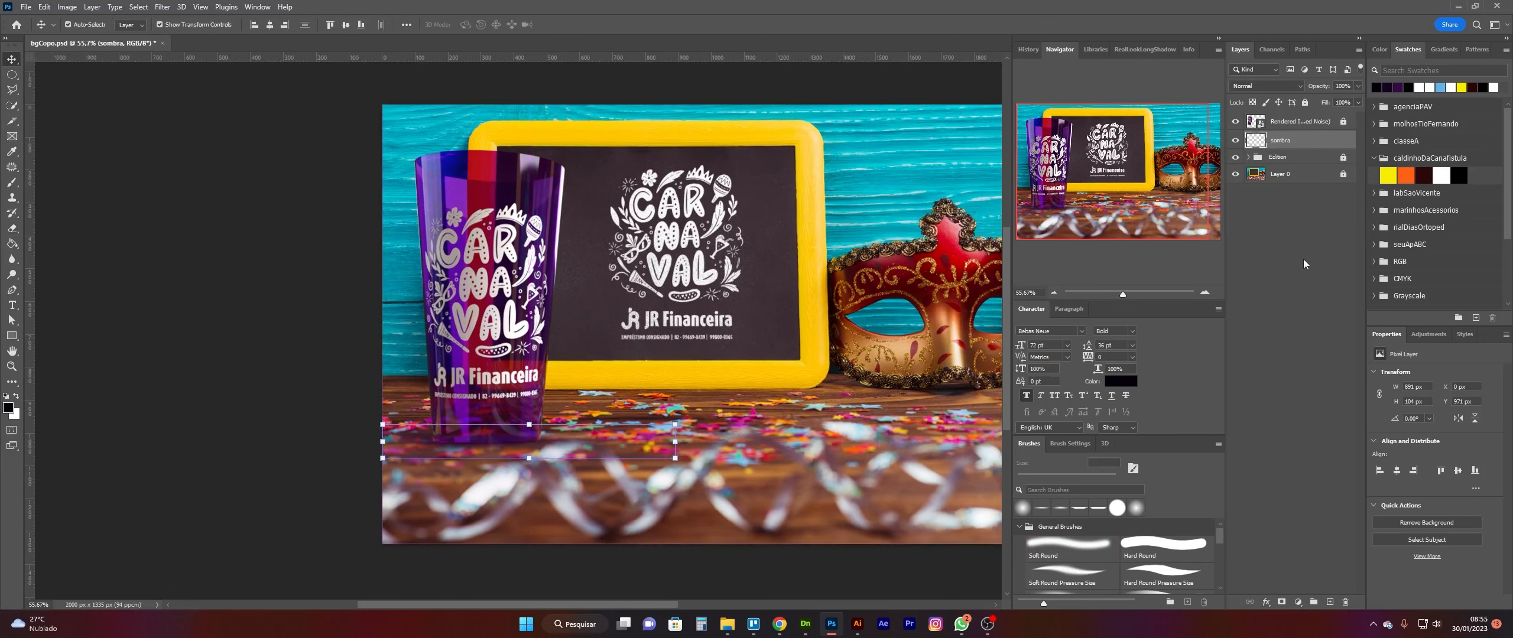
Step: Compare the cup with the sombra layer hidden and shown, and examine its lower edge against the table up close
{"action": "left_click", "coordinate": [1304, 260]}
{"action": "left_click", "coordinate": [1235, 140]}
{"action": "left_click", "coordinate": [1236, 141]}
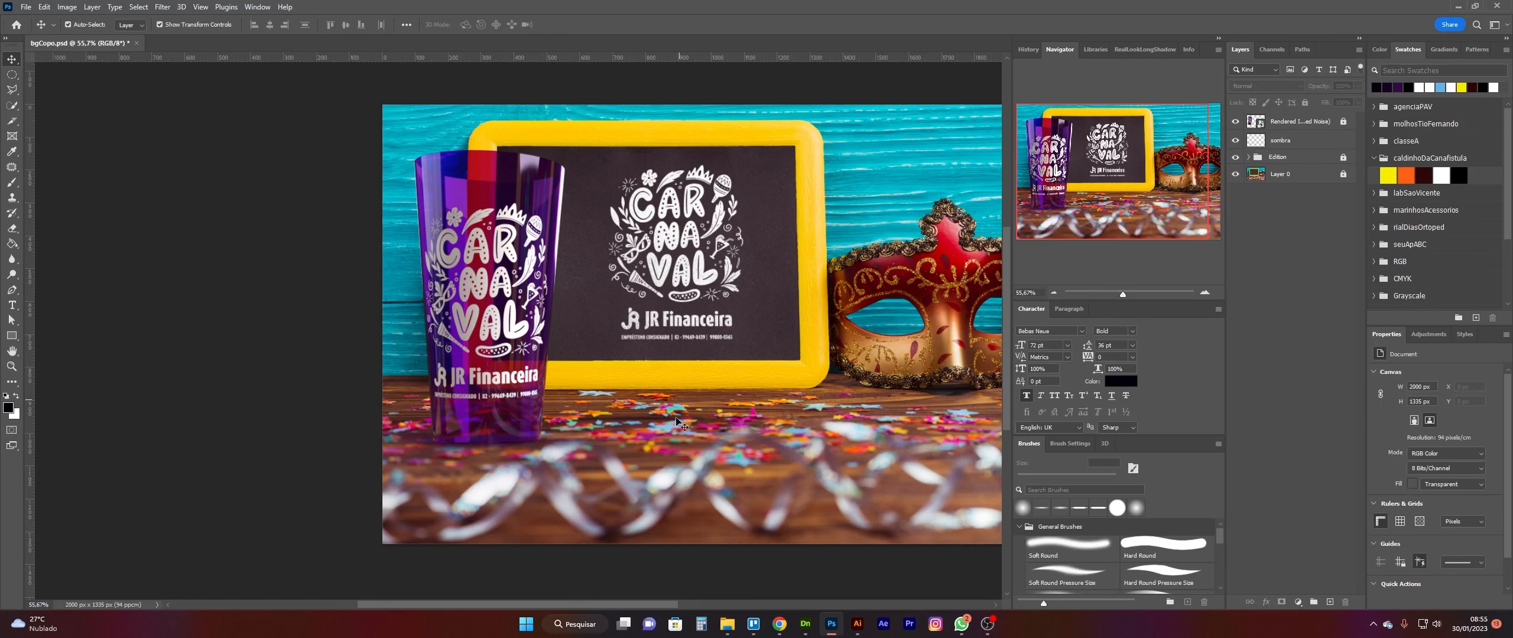
{"action": "left_click_drag", "start_coordinate": [668, 367], "coordinate": [512, 405]}
{"action": "left_click_drag", "start_coordinate": [628, 377], "coordinate": [637, 358], "text": "ctrl"}
{"action": "left_click_drag", "start_coordinate": [605, 429], "coordinate": [612, 406]}
{"action": "left_click_drag", "start_coordinate": [334, 428], "coordinate": [533, 214], "text": "ctrl"}
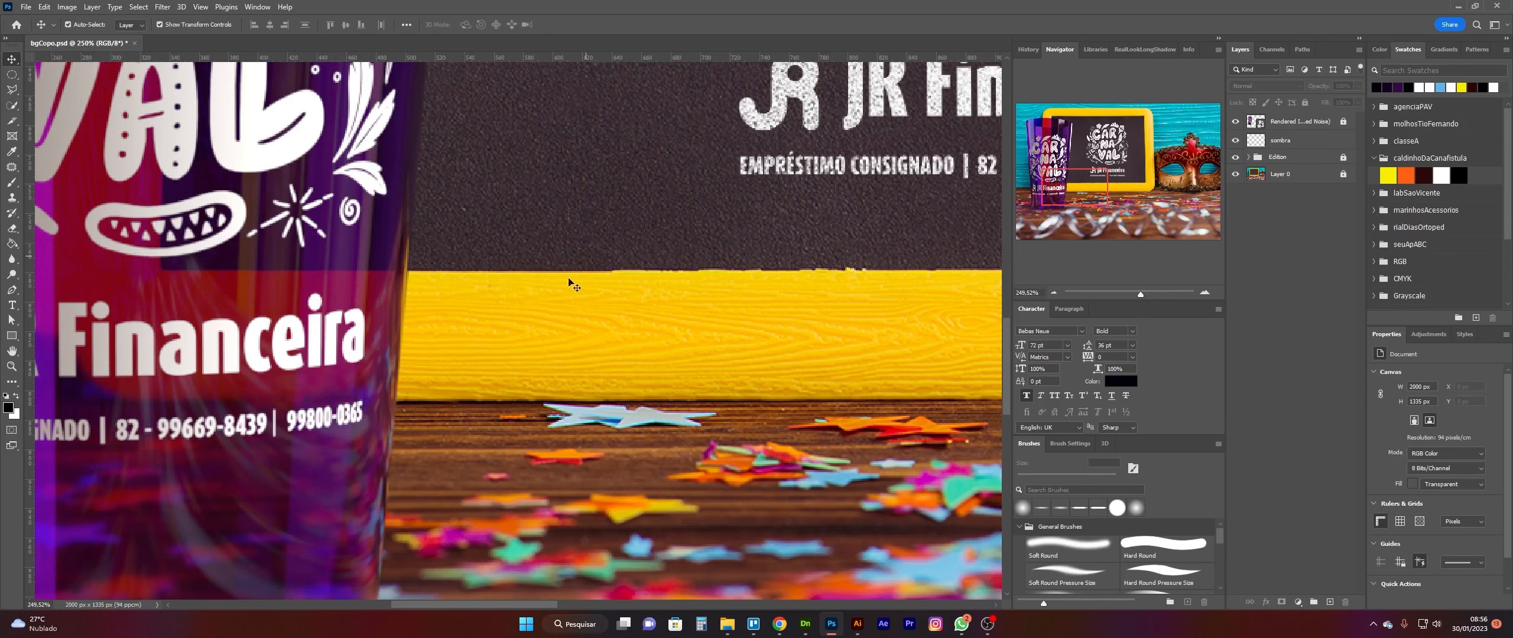
{"action": "scroll", "coordinate": [609, 337], "scroll_direction": "down", "scroll_amount": 5, "text": "alt"}
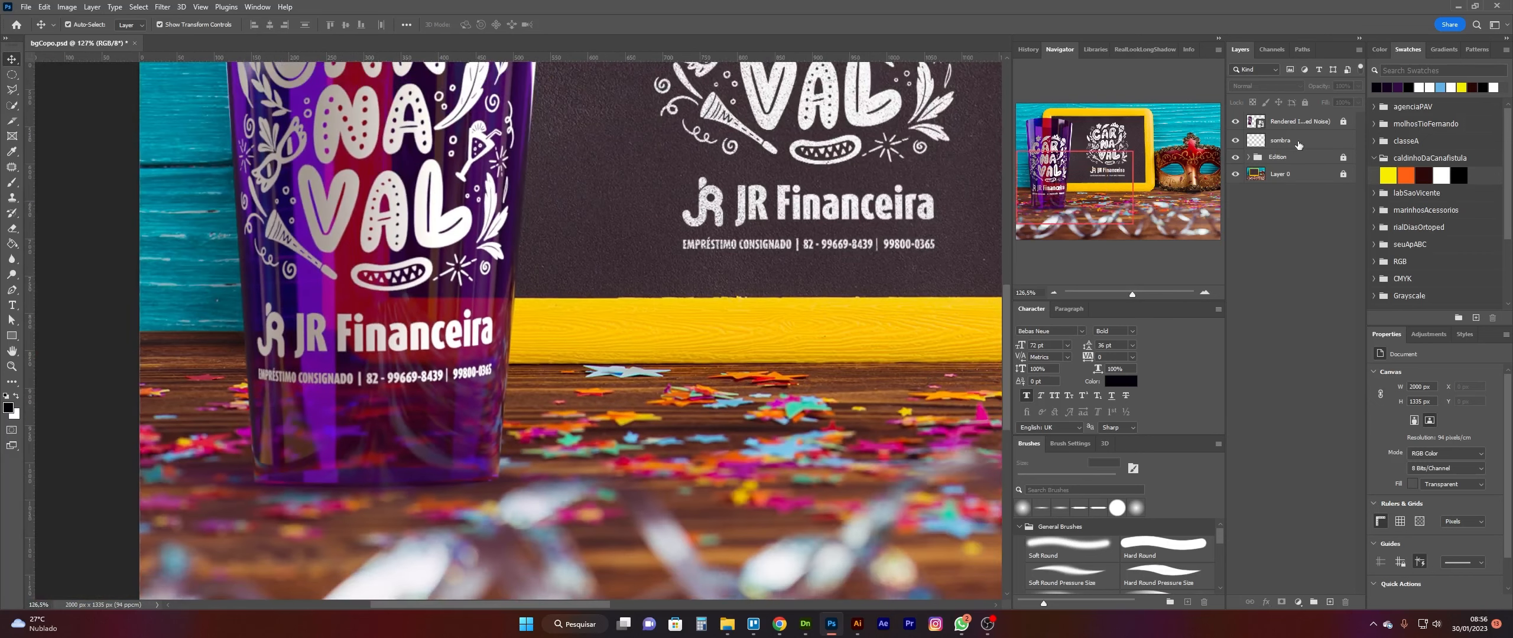
Step: Stamp all visible layers into a new layer above the rendered cup image and convert it to a smart object
{"action": "left_click", "coordinate": [1301, 122]}
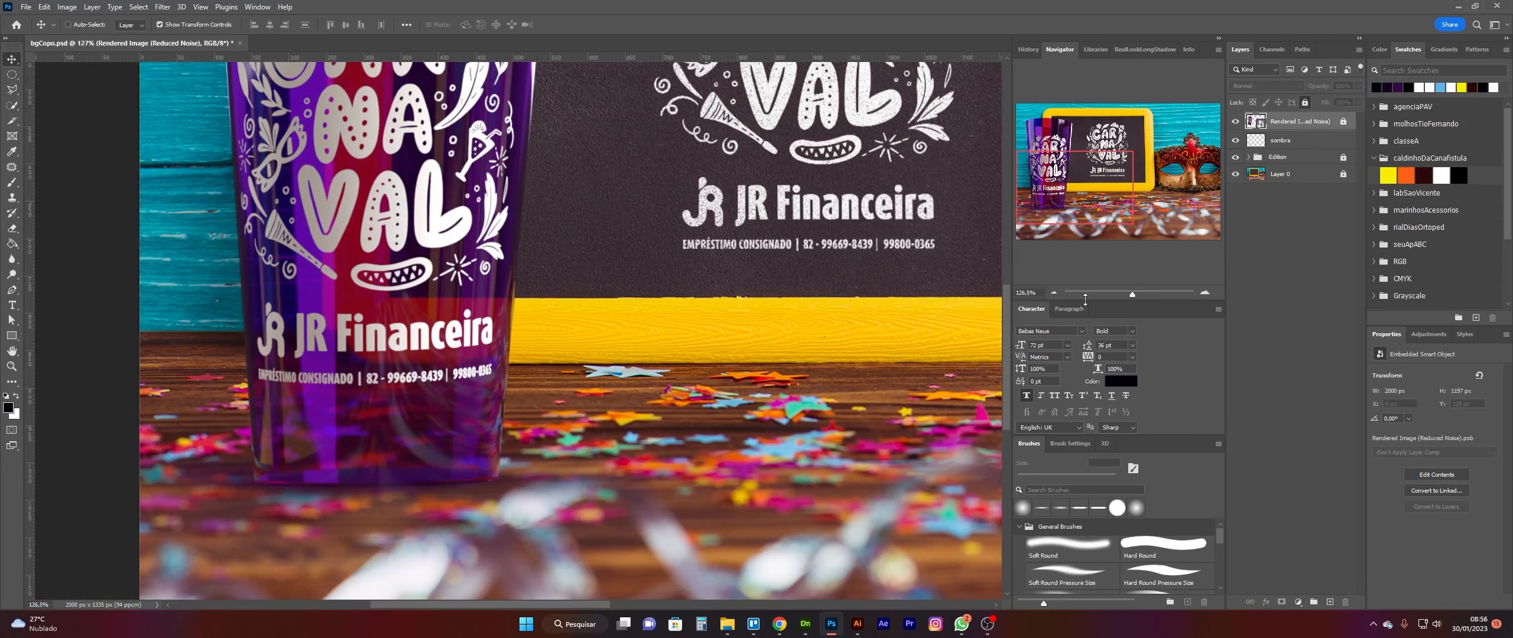
{"action": "key", "text": "ctrl+shift+alt+e"}
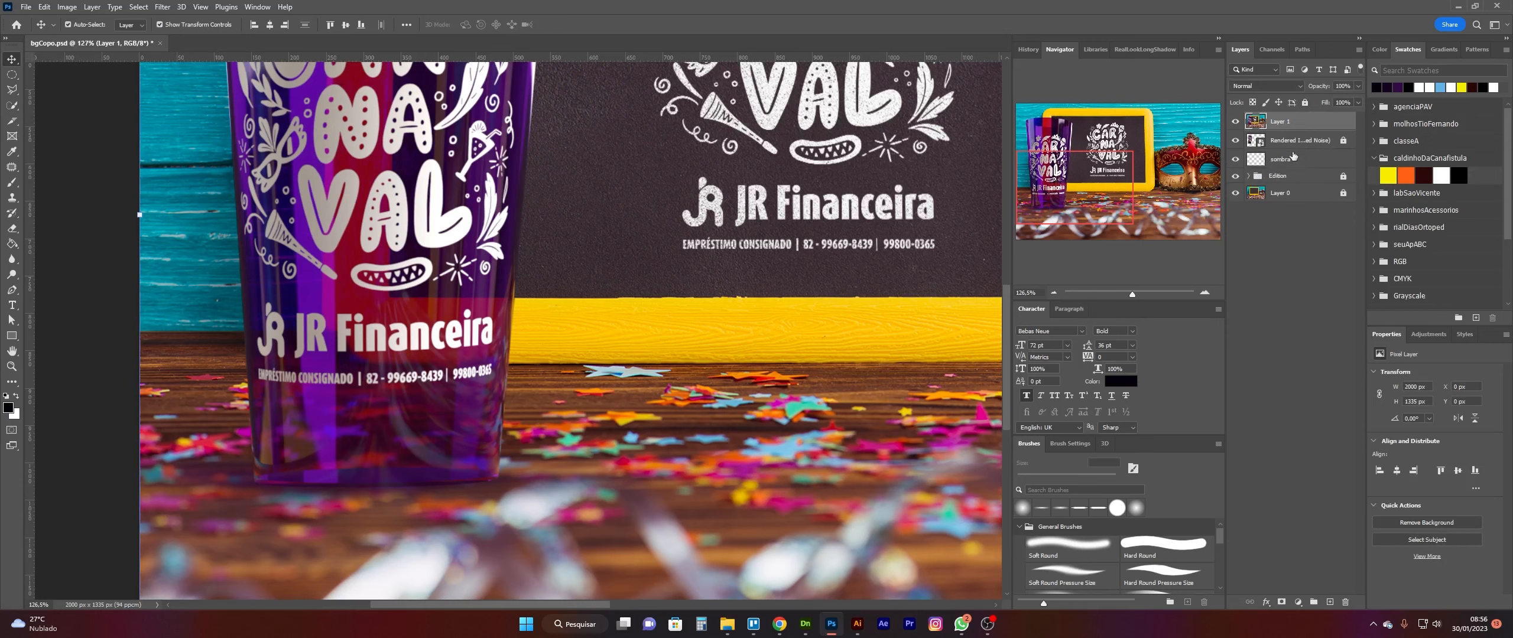
{"action": "left_click_drag", "start_coordinate": [829, 324], "coordinate": [723, 314], "text": "ctrl"}
{"action": "left_click_drag", "start_coordinate": [919, 254], "coordinate": [747, 315]}
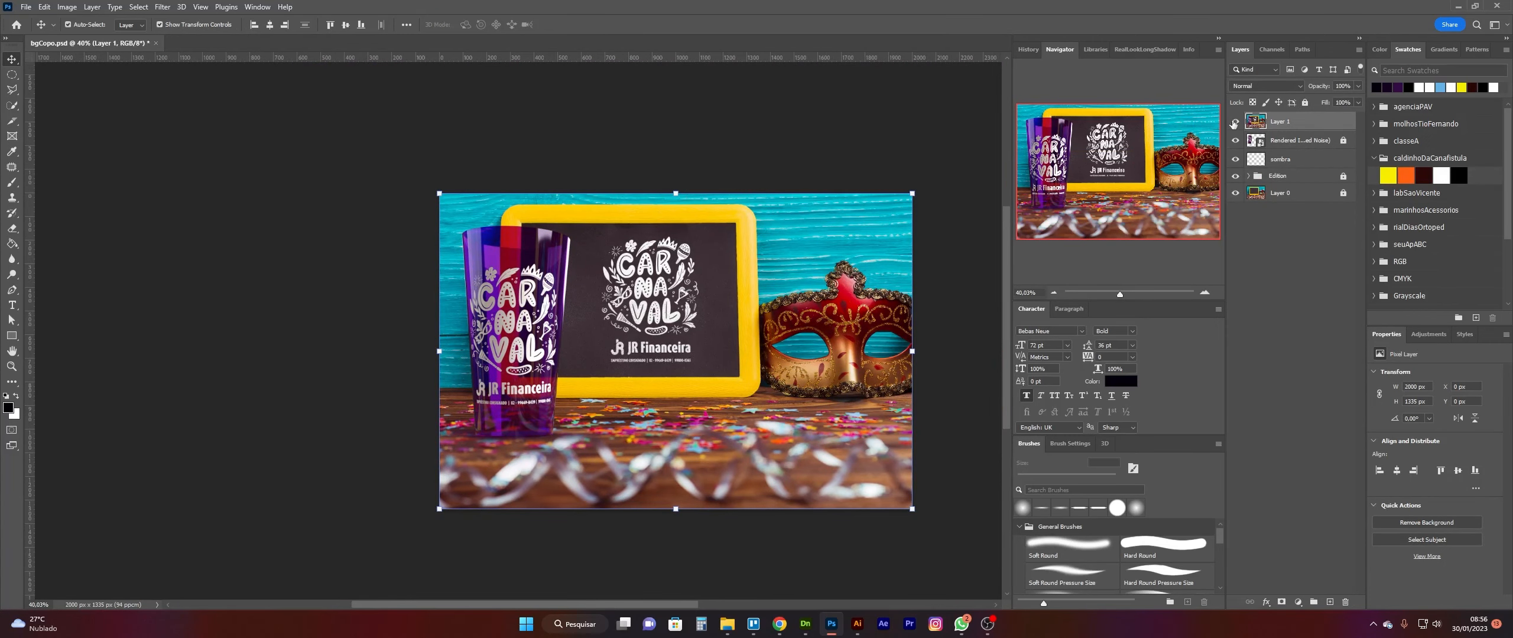
{"action": "right_click", "coordinate": [1331, 132]}
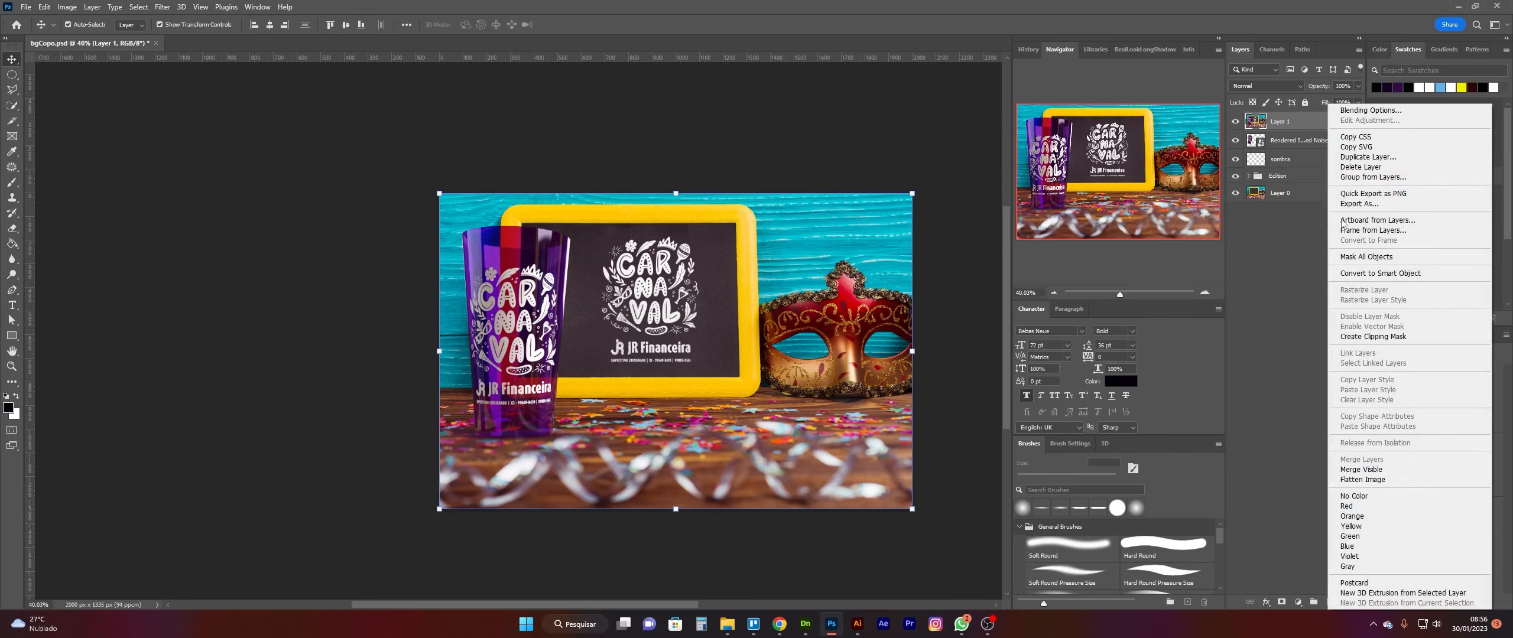
{"action": "left_click", "coordinate": [1360, 278]}
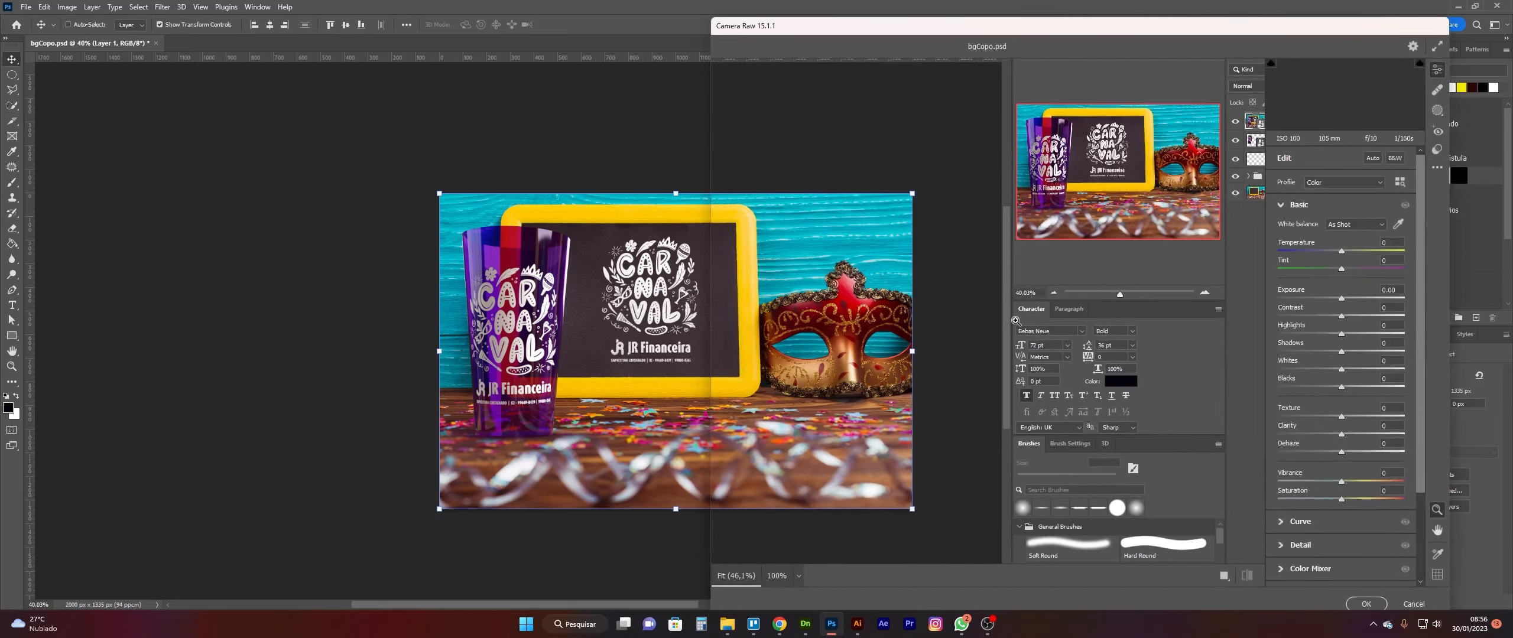
Step: In the Camera Raw Filter, set exposure +0.15, contrast +10, highlights +18, shadows -29, whites +33, blacks -34, texture -16, clarity +13 and dehaze +5
{"action": "left_click_drag", "start_coordinate": [854, 272], "coordinate": [904, 280]}
{"action": "left_click_drag", "start_coordinate": [1021, 342], "coordinate": [988, 345]}
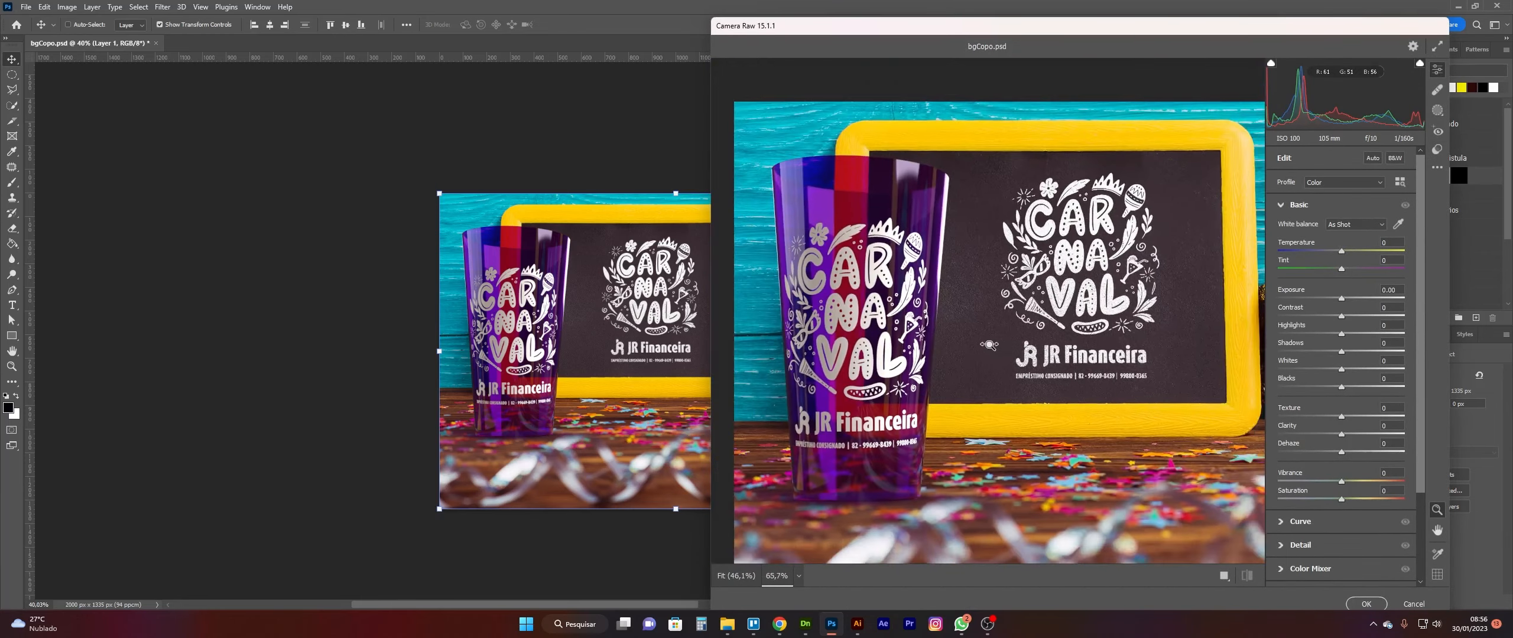
{"action": "left_click", "coordinate": [1344, 299]}
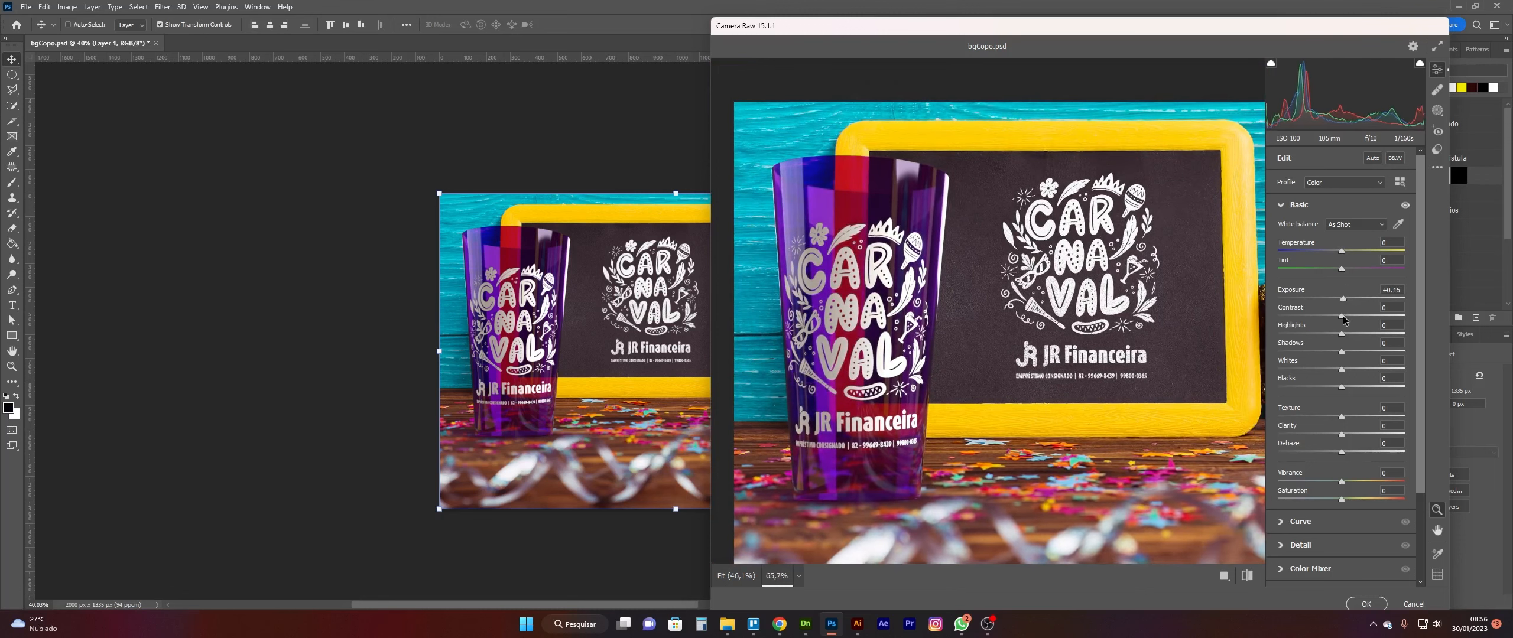
{"action": "left_click_drag", "start_coordinate": [1344, 319], "coordinate": [1324, 355]}
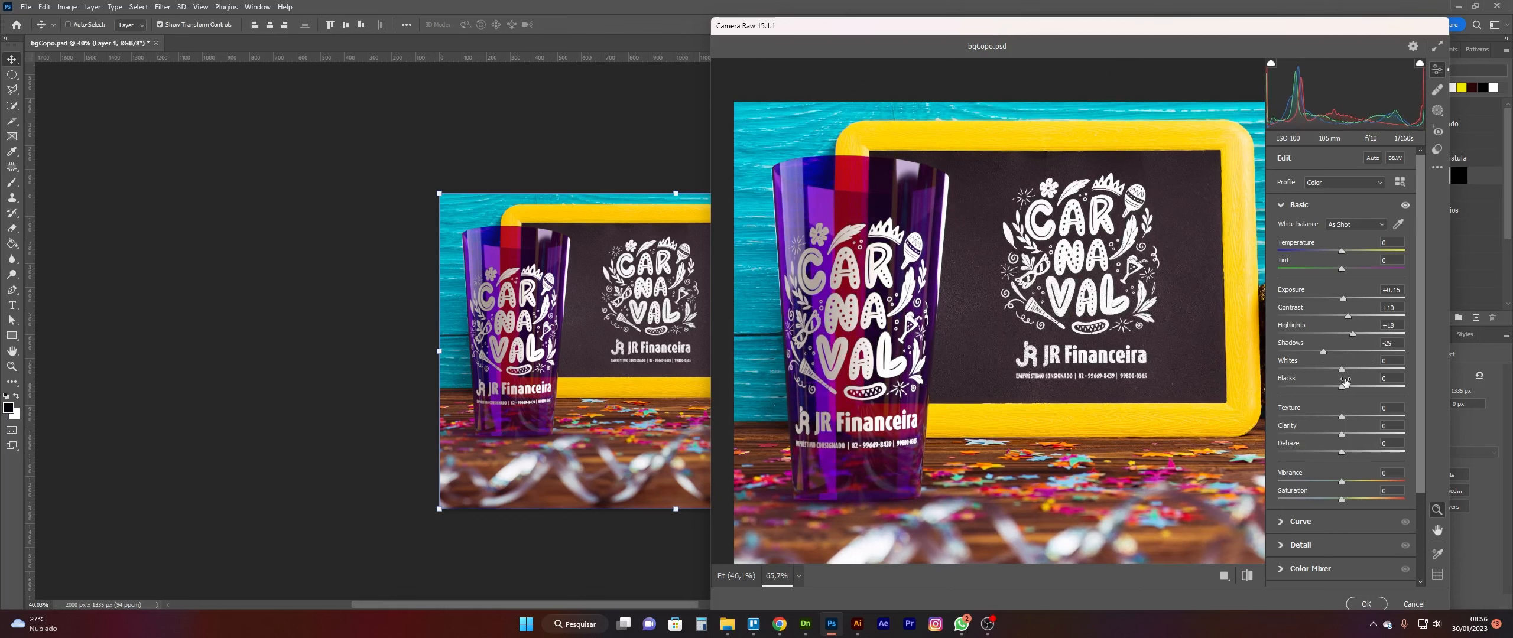
{"action": "left_click_drag", "start_coordinate": [1354, 372], "coordinate": [1346, 453]}
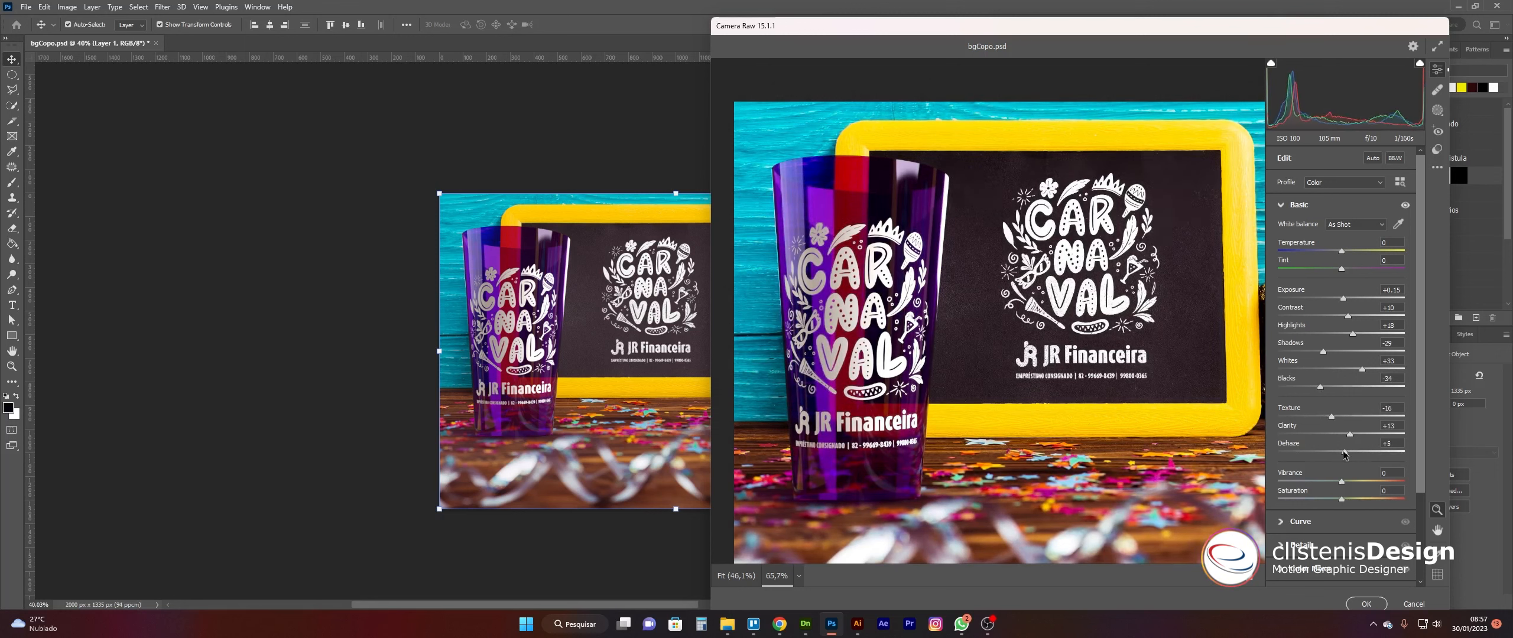
Step: Add a grain amount of 20 in the Camera Raw effects settings
{"action": "scroll", "coordinate": [1421, 365], "scroll_direction": "down", "scroll_amount": 3}
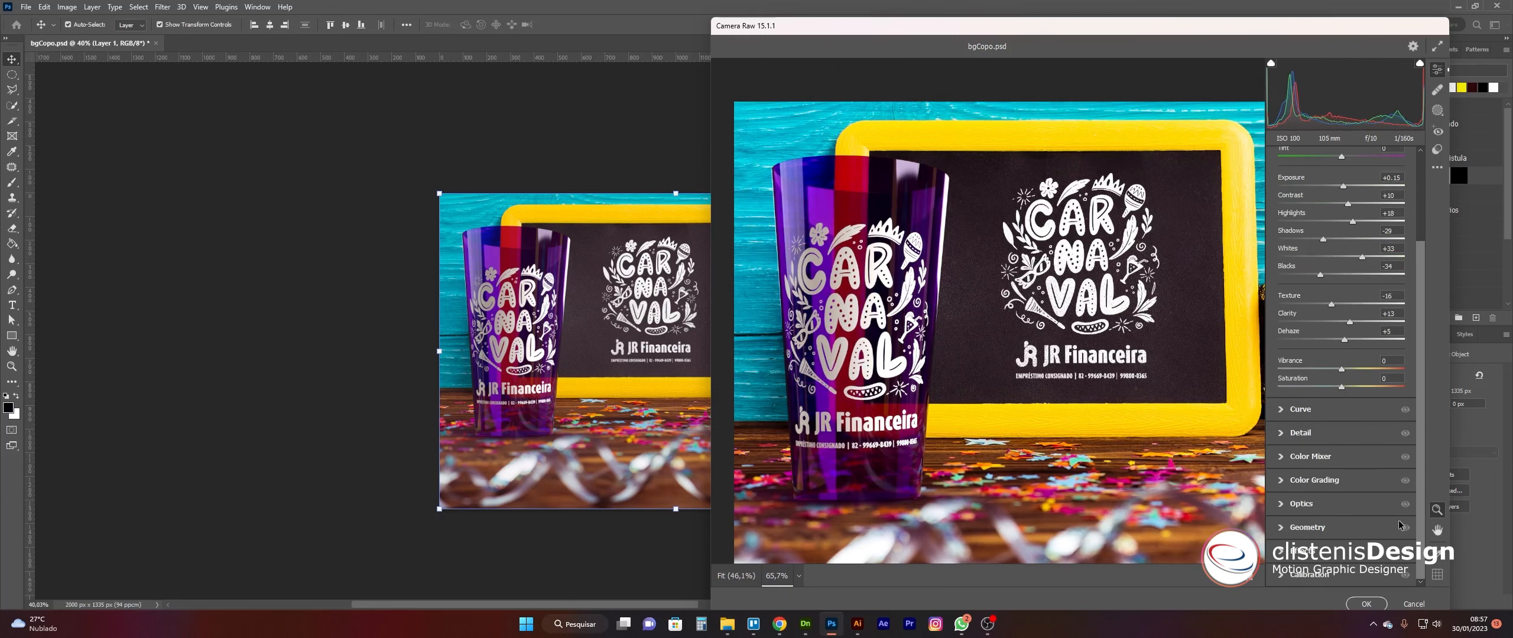
{"action": "left_click", "coordinate": [1281, 551]}
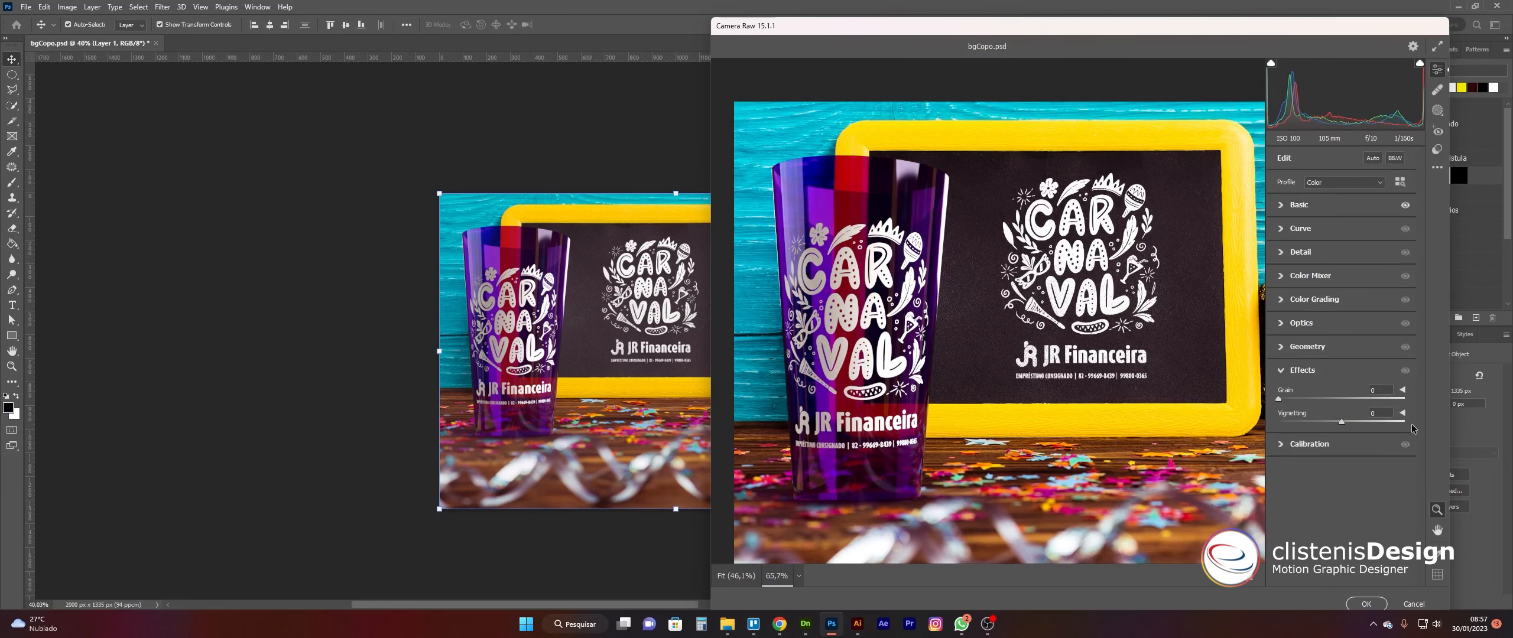
{"action": "left_click", "coordinate": [1379, 389]}
{"action": "key", "text": "space"}
Step: Check the graded cup and blackboard in the preview at several magnifications, and apply the Camera Raw Filter
{"action": "left_click_drag", "start_coordinate": [934, 422], "coordinate": [943, 425]}
{"action": "key", "text": "ctrl+minus"}
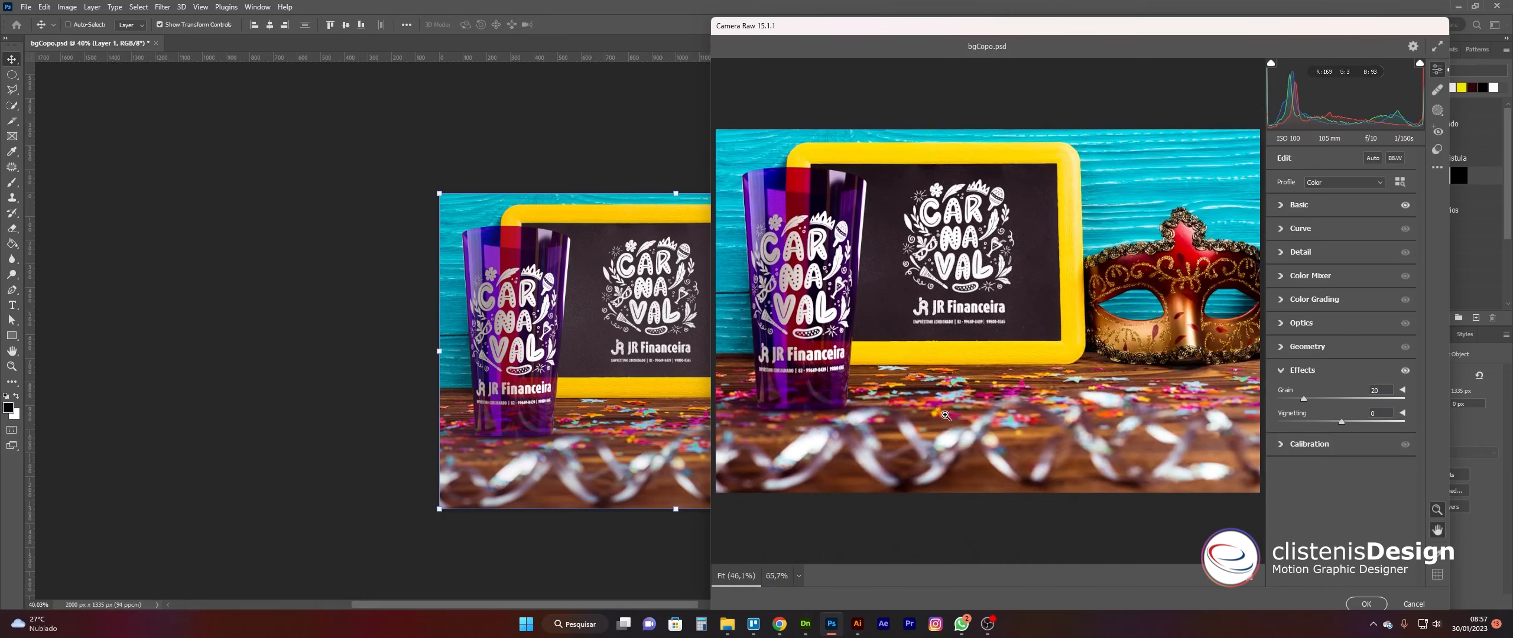
{"action": "key", "text": "ctrl+plus"}
{"action": "key", "text": "ctrl+minus"}
{"action": "key", "text": "ctrl+minus"}
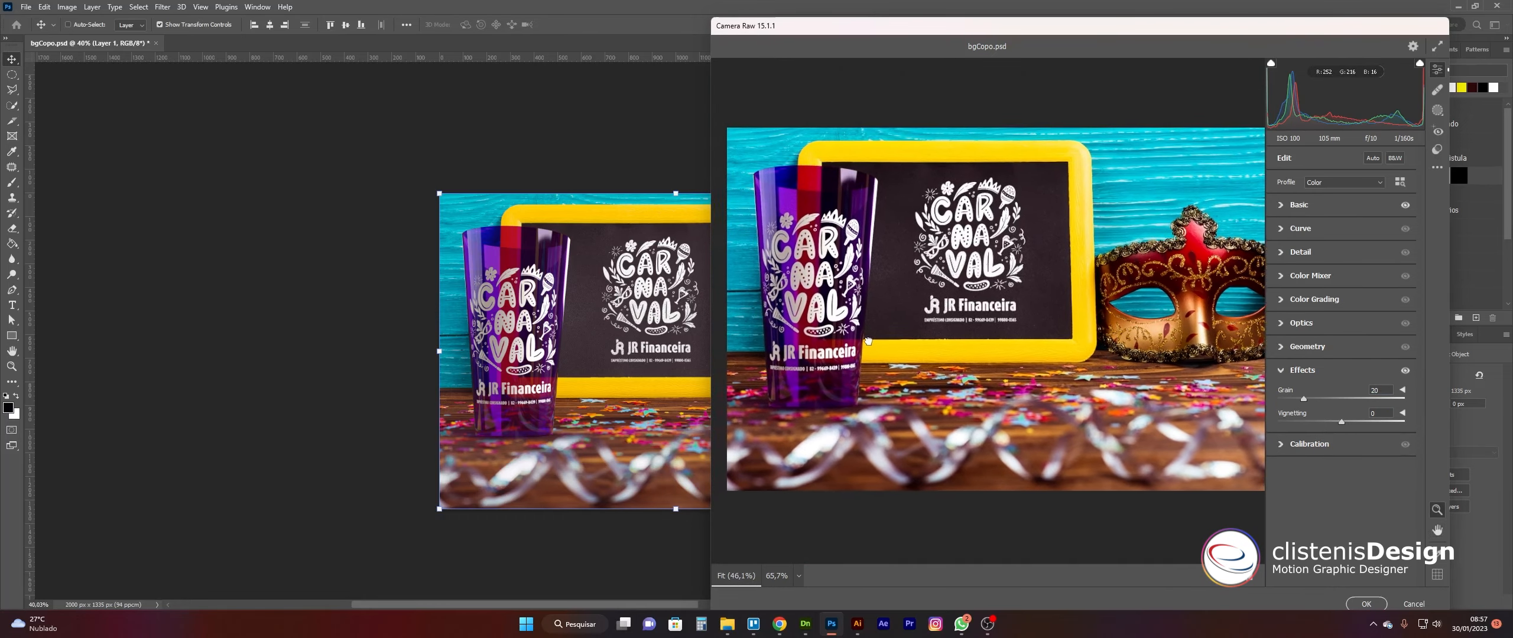
{"action": "left_click", "coordinate": [878, 344]}
{"action": "left_click", "coordinate": [886, 347]}
{"action": "left_click", "coordinate": [887, 348]}
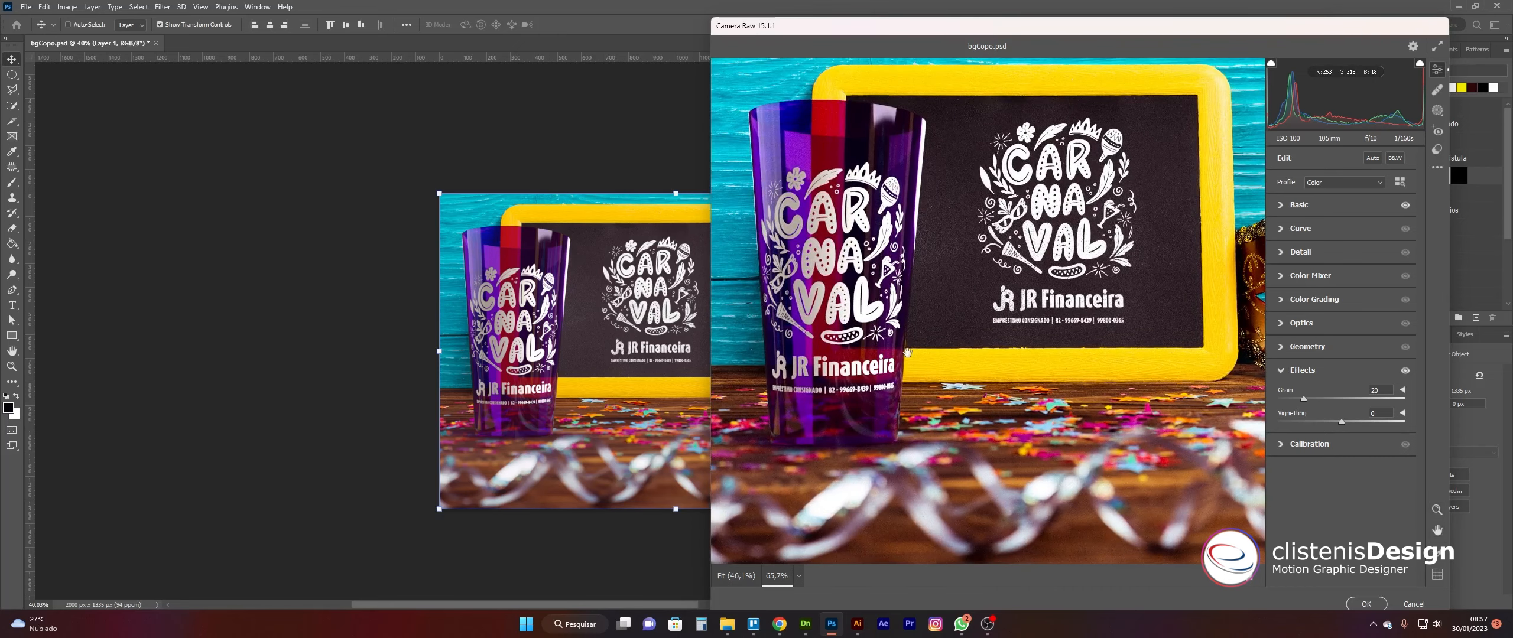
{"action": "key", "text": "alt"}
{"action": "key", "text": "z"}
{"action": "key", "text": "h"}
{"action": "left_click", "coordinate": [1366, 603]}
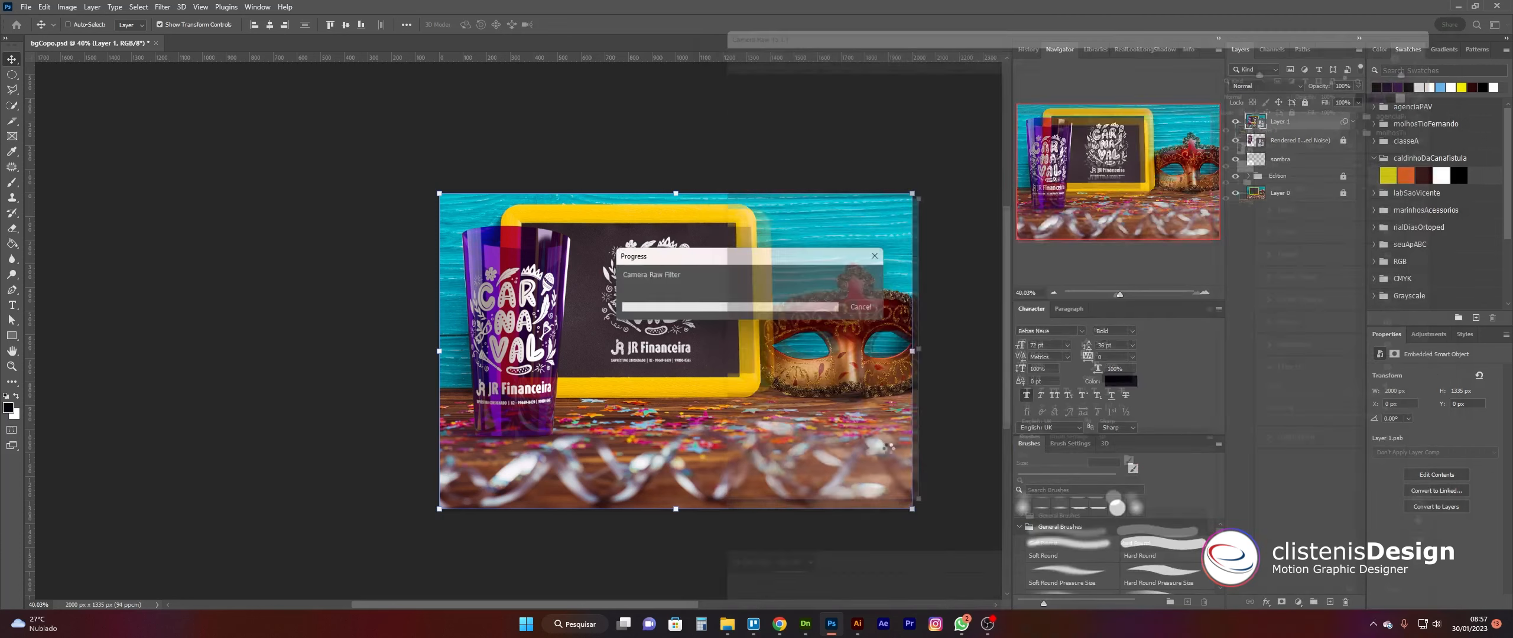
Step: Examine the filtered image up close around the cup's logo and base, and as a whole composition
{"action": "mouse_move", "coordinate": [563, 399]}
{"action": "left_mouse_down"}
{"action": "mouse_move", "coordinate": [557, 415]}
{"action": "mouse_move", "coordinate": [564, 401]}
{"action": "left_mouse_up"}
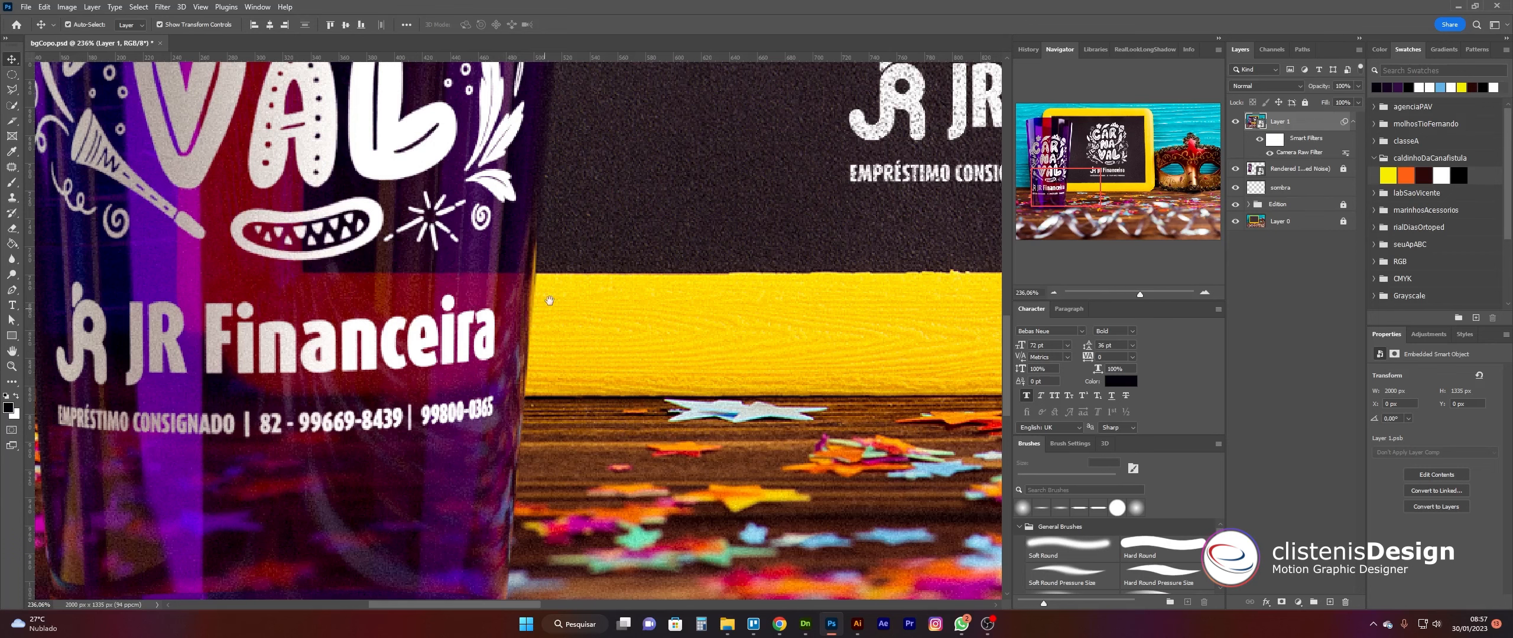
{"action": "left_click_drag", "start_coordinate": [657, 329], "coordinate": [503, 387], "text": "ctrl"}
{"action": "left_click_drag", "start_coordinate": [746, 371], "coordinate": [683, 387], "text": "ctrl"}
{"action": "left_click_drag", "start_coordinate": [808, 334], "coordinate": [595, 377]}
{"action": "left_click", "coordinate": [880, 328]}
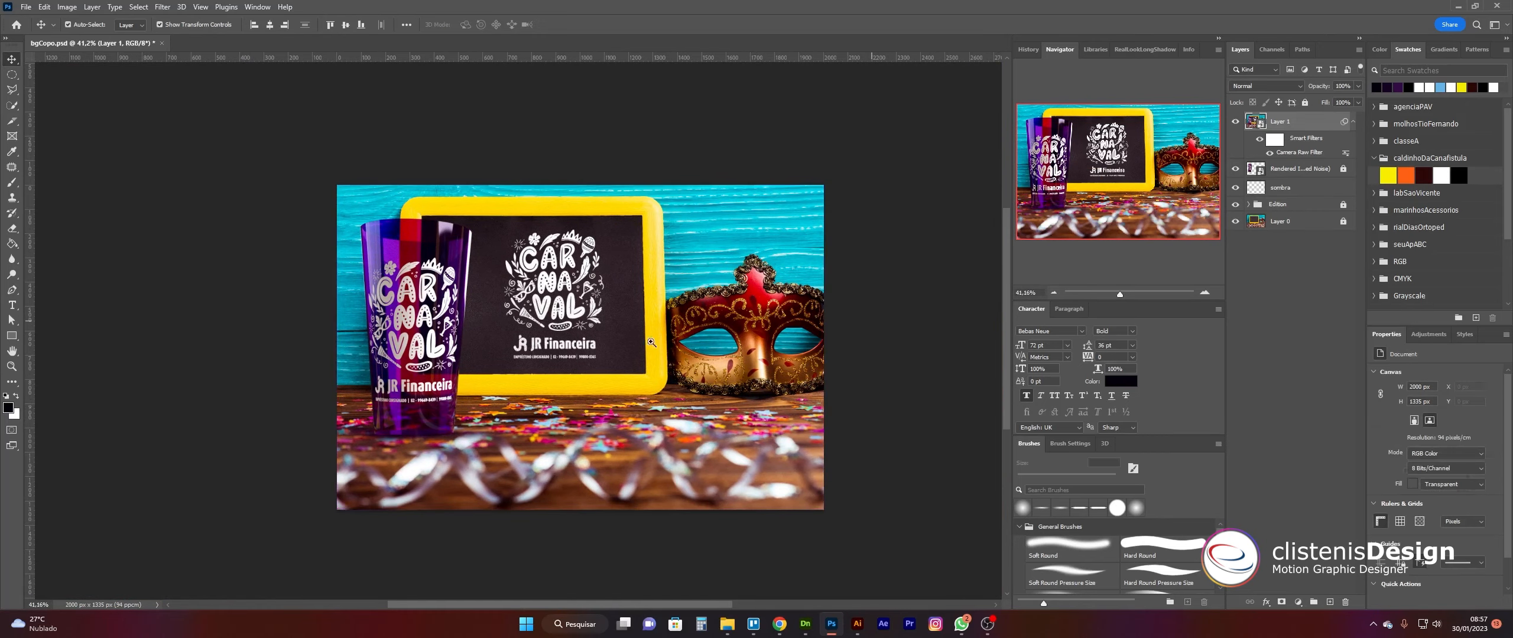
{"action": "left_click_drag", "start_coordinate": [641, 336], "coordinate": [660, 357], "text": "ctrl"}
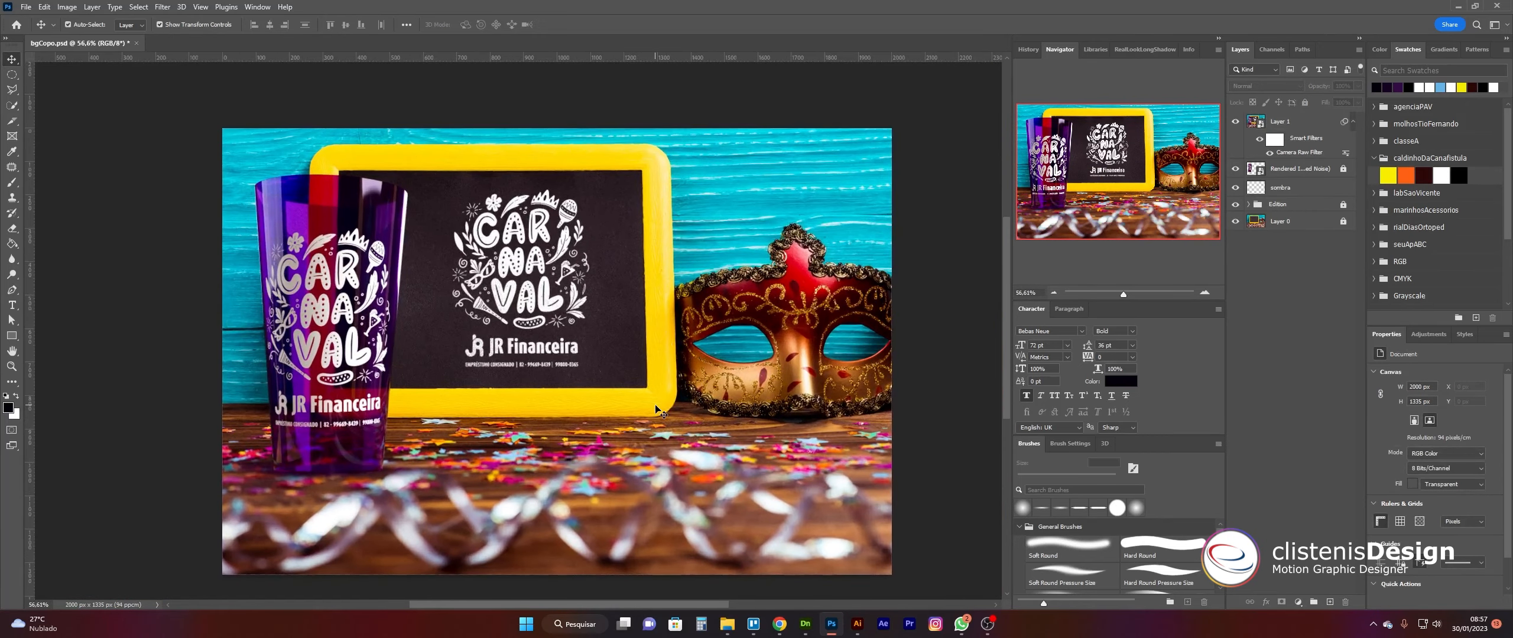